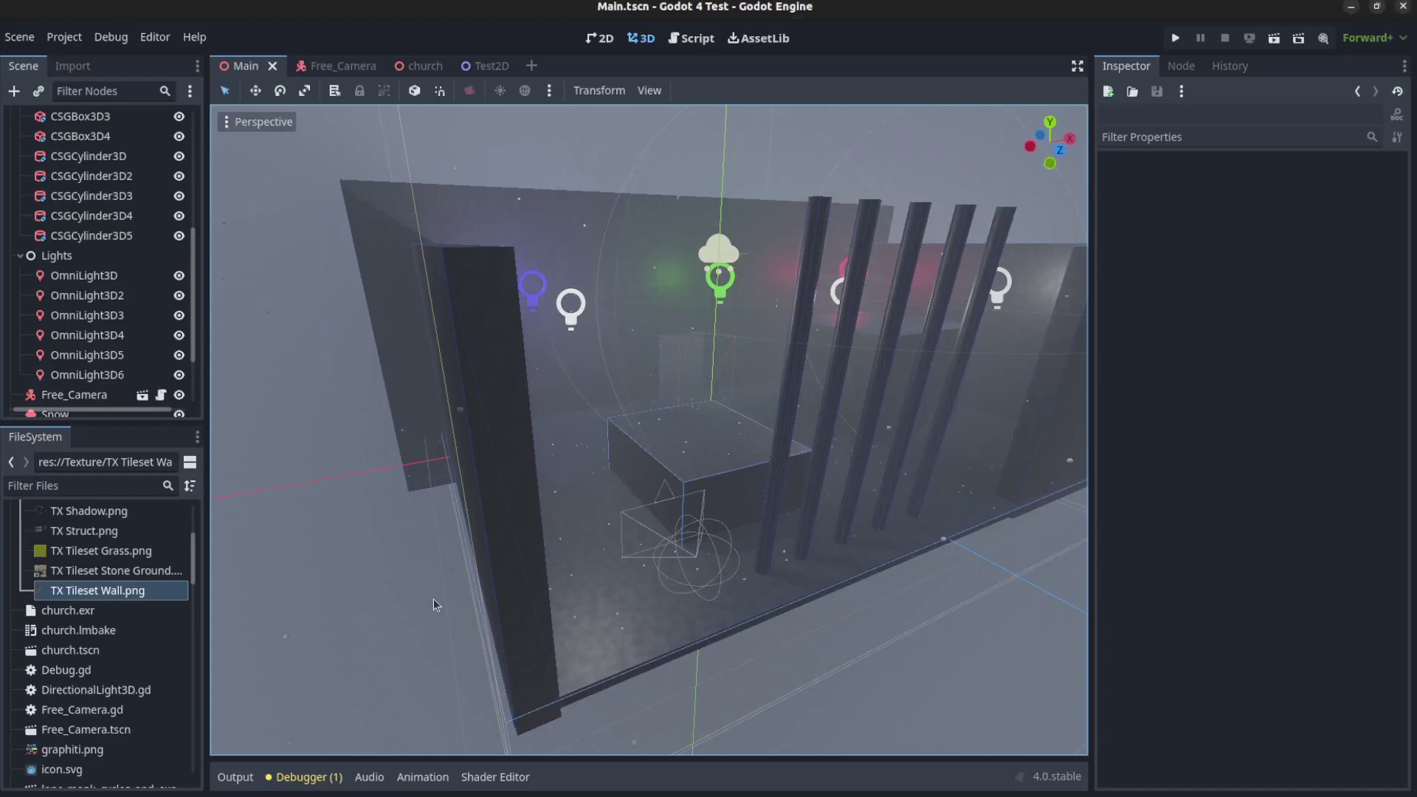
# Examine the walls, pillars, central block, coloured lights and falling snow in the 3D room from several angles
pyautogui.moveTo(944, 686)
pyautogui.mouseDown(button='middle')
pyautogui.moveTo(909, 683)
pyautogui.moveTo(939, 683)
pyautogui.mouseUp(button='middle')
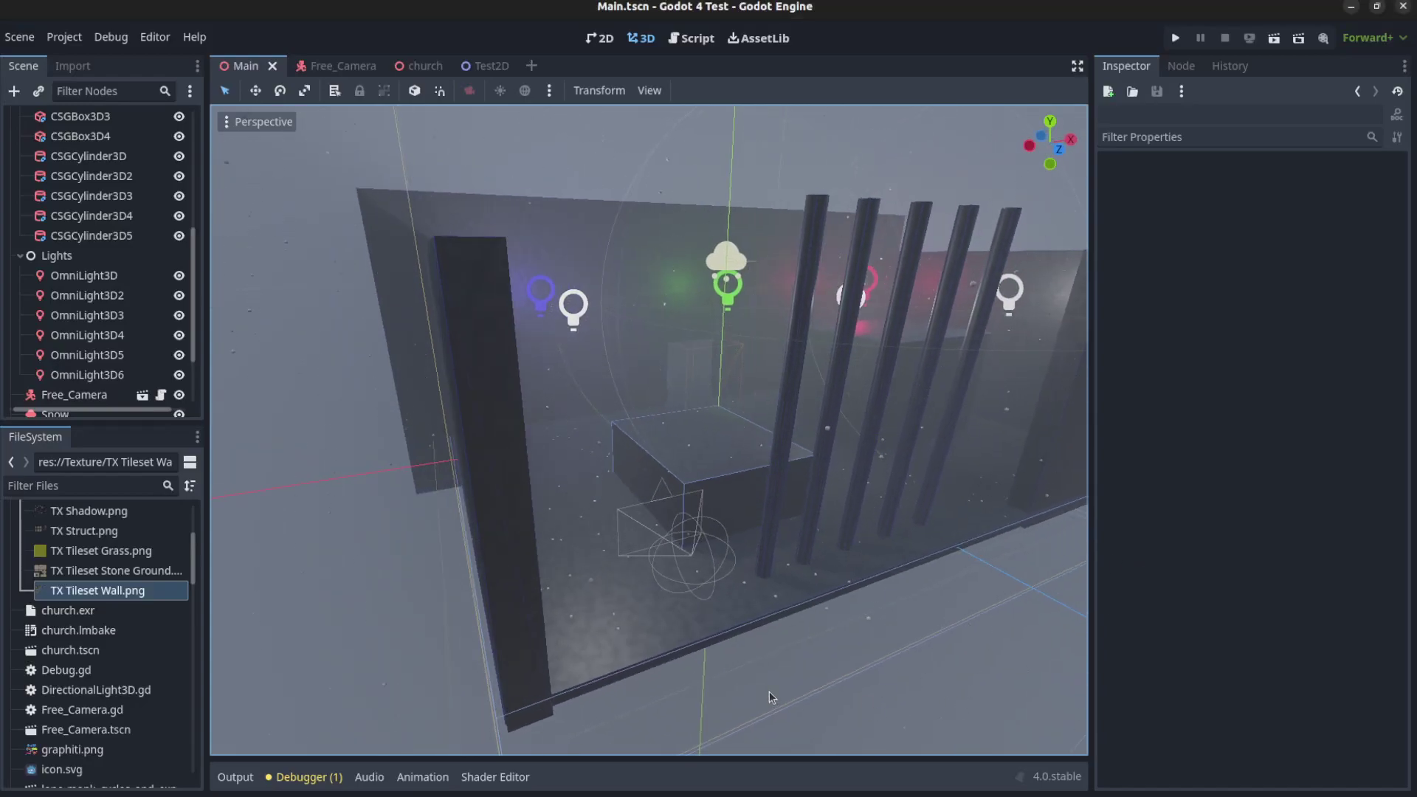
pyautogui.scroll(-7, 769, 686)
pyautogui.moveTo(769, 672); pyautogui.dragTo(781, 644, button='middle')
pyautogui.scroll(5, 790, 642)
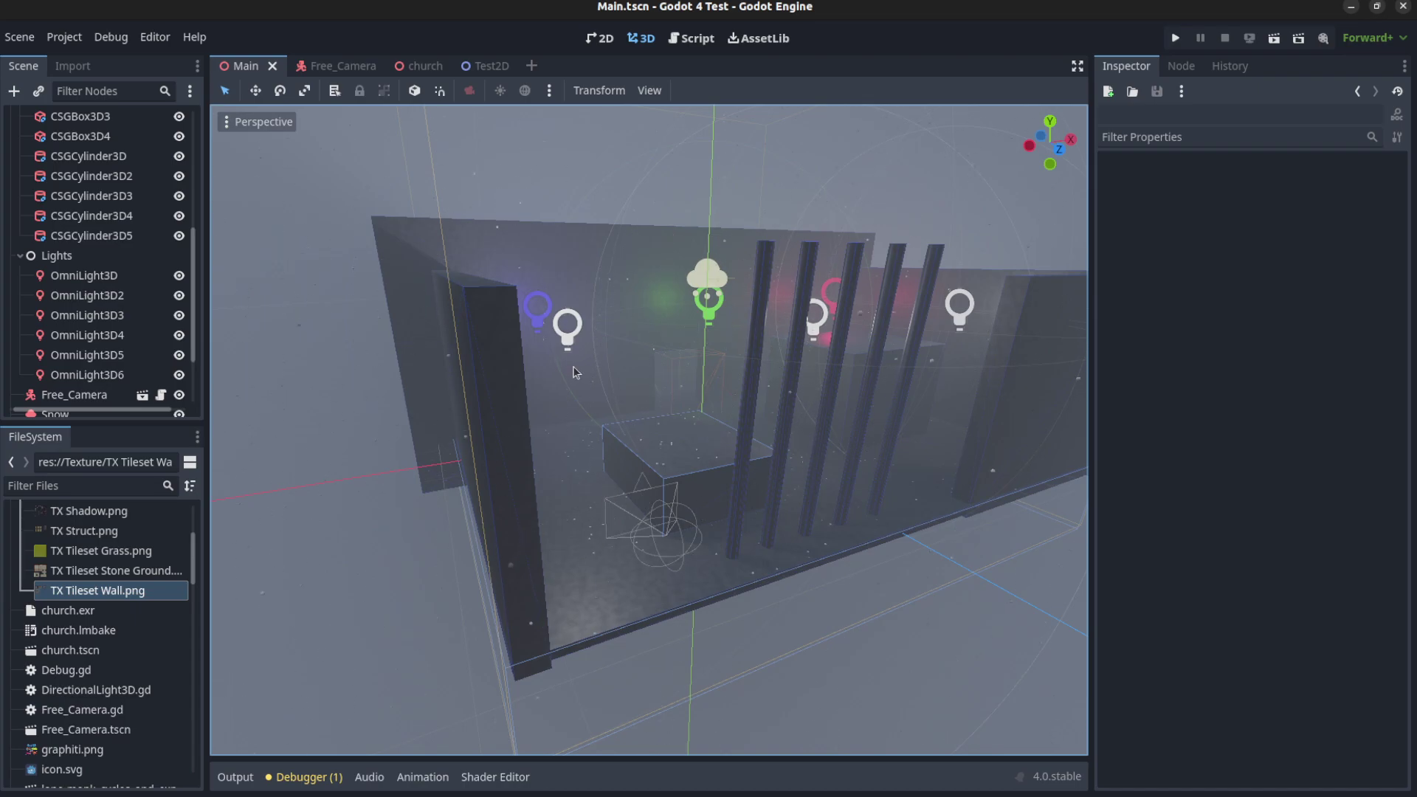
pyautogui.scroll(2, 759, 465)
pyautogui.scroll(-2, 845, 474)
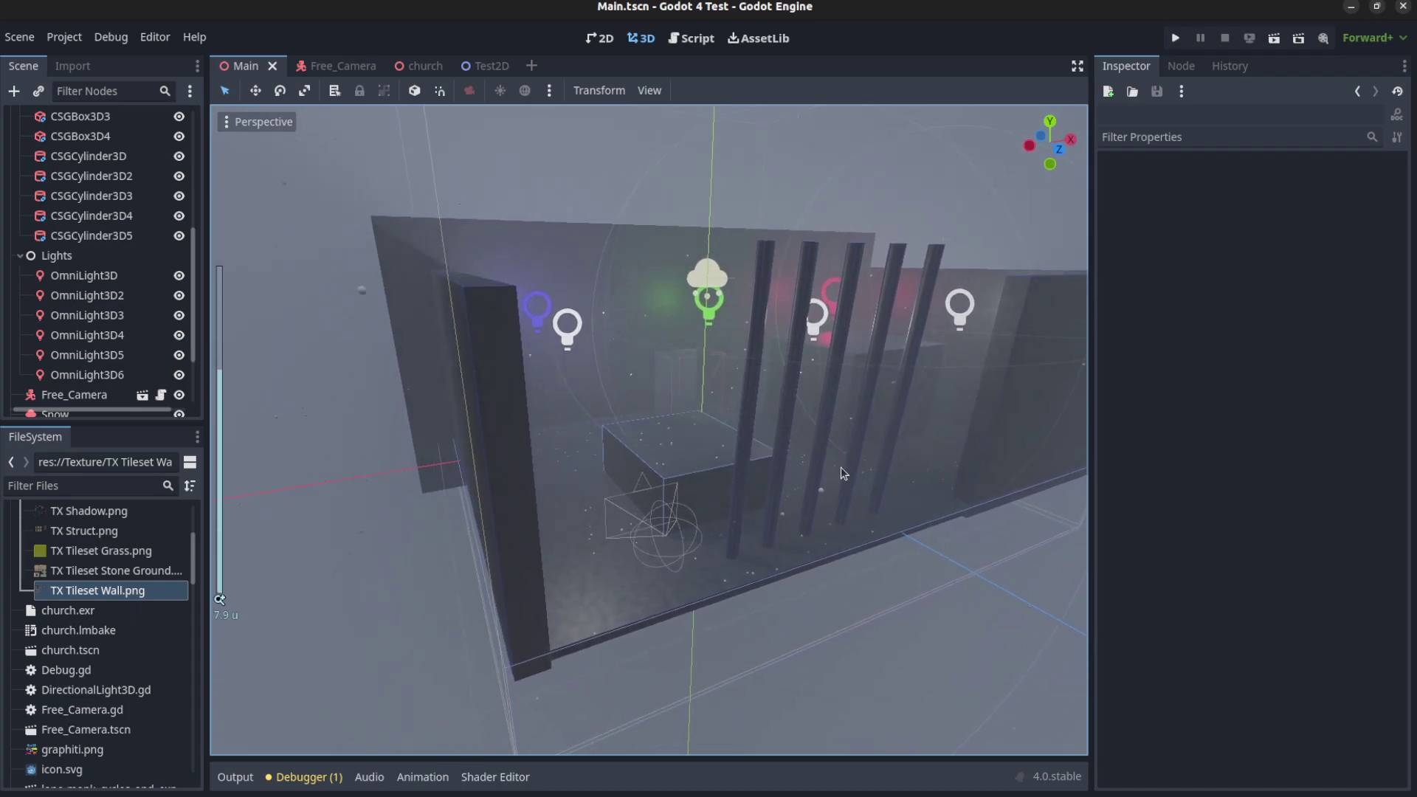
pyautogui.scroll(2, 809, 473)
pyautogui.keyDown('shift'); pyautogui.moveTo(806, 468); pyautogui.dragTo(745, 513, button='middle'); pyautogui.keyUp('shift')
pyautogui.scroll(4, 867, 548)
pyautogui.scroll(6, 754, 556)
pyautogui.keyDown('shift'); pyautogui.moveTo(746, 513); pyautogui.dragTo(750, 607, button='middle'); pyautogui.keyUp('shift')
pyautogui.scroll(-10, 755, 556)
pyautogui.scroll(5, 756, 493)
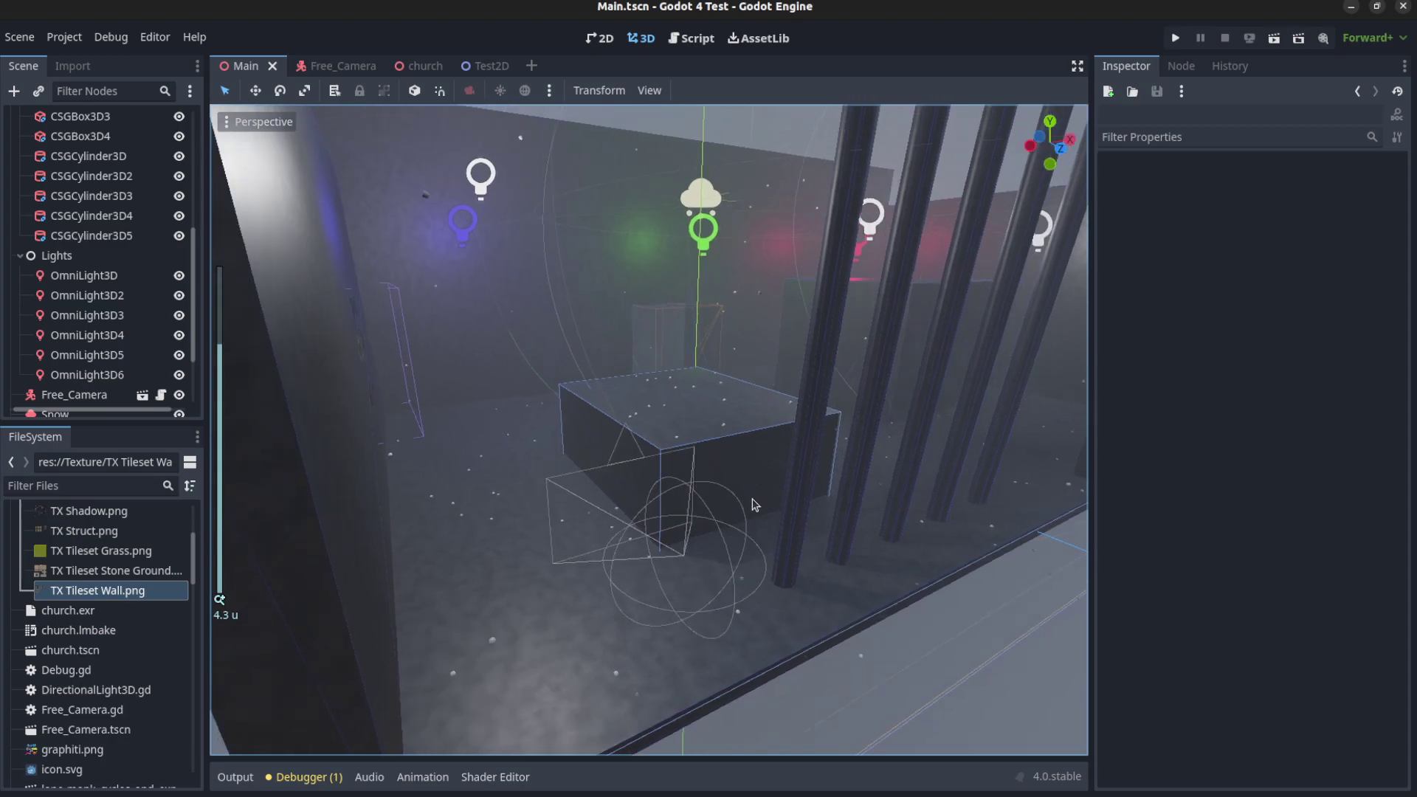
pyautogui.scroll(6, 752, 505)
pyautogui.scroll(-13, 696, 516)
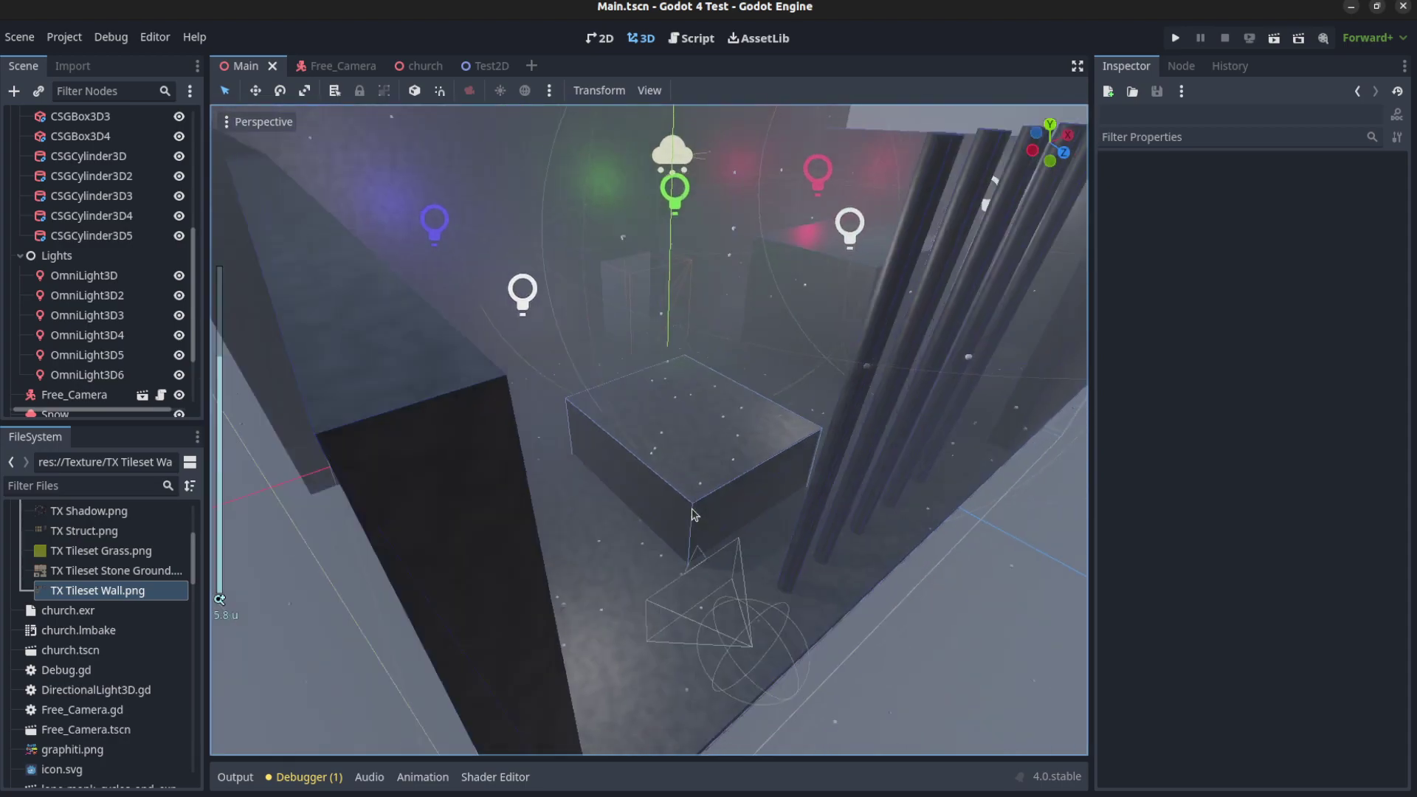
pyautogui.scroll(6, 694, 516)
pyautogui.moveTo(695, 515); pyautogui.dragTo(566, 493, button='middle')
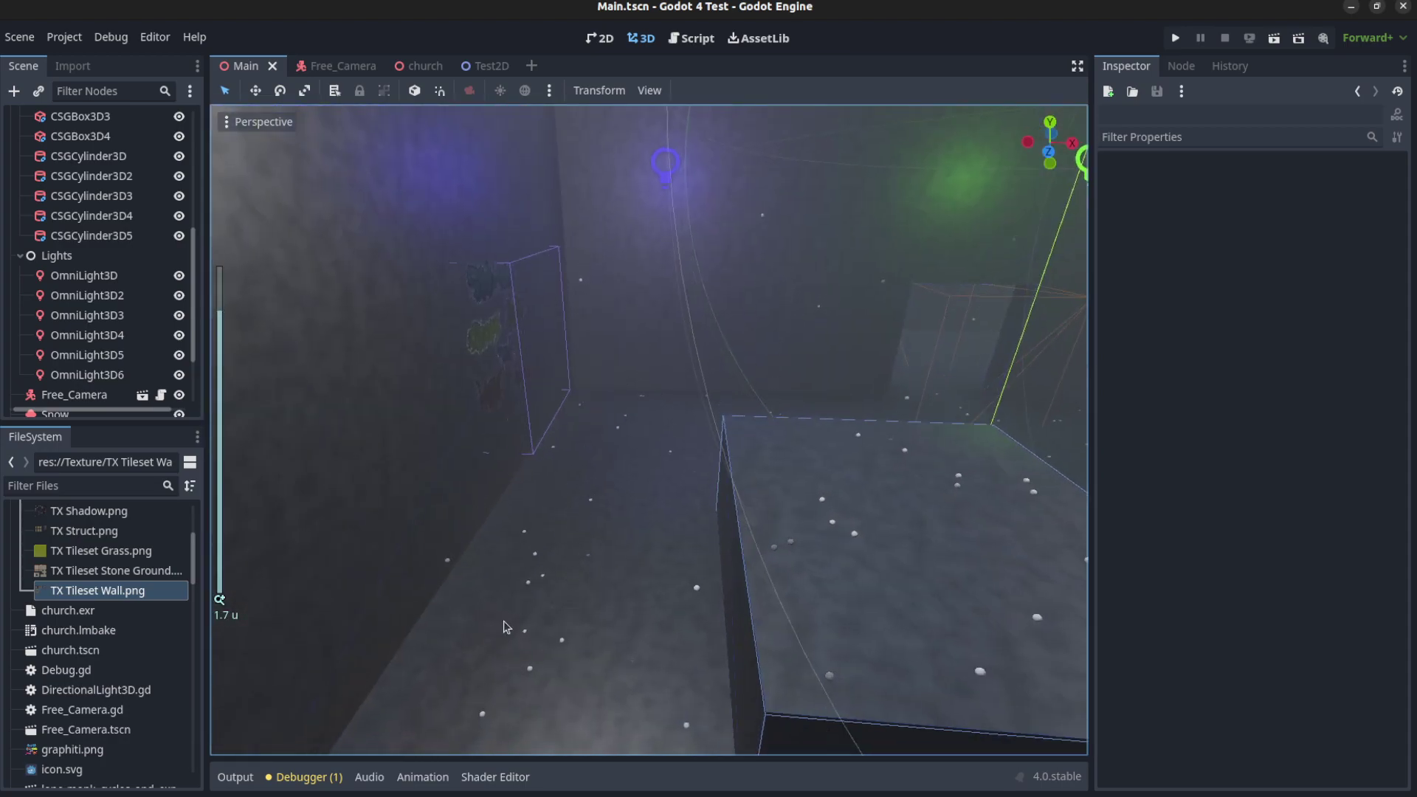
pyautogui.scroll(-13, 538, 610)
pyautogui.moveTo(531, 589); pyautogui.dragTo(623, 595, button='middle')
pyautogui.scroll(13, 626, 582)
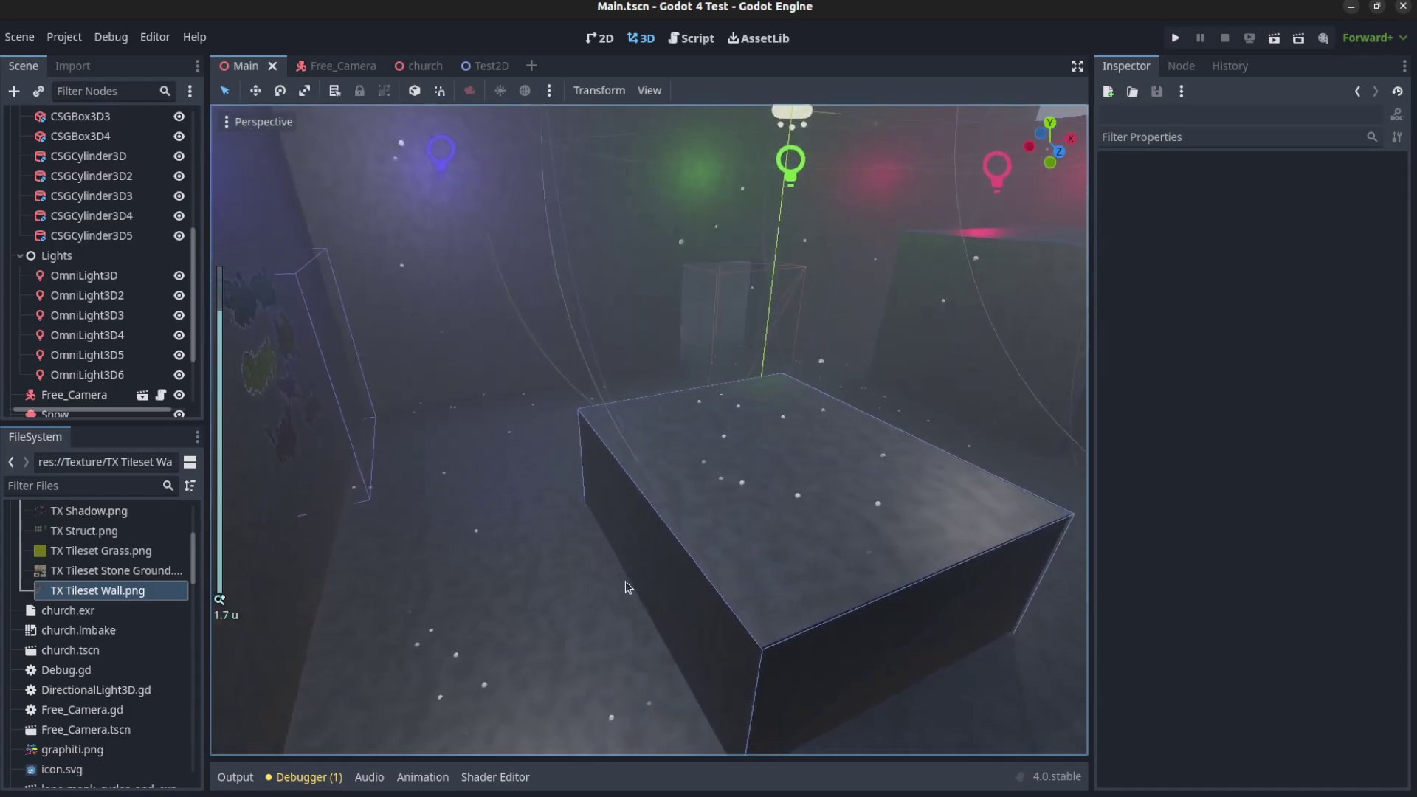
pyautogui.scroll(-6, 626, 587)
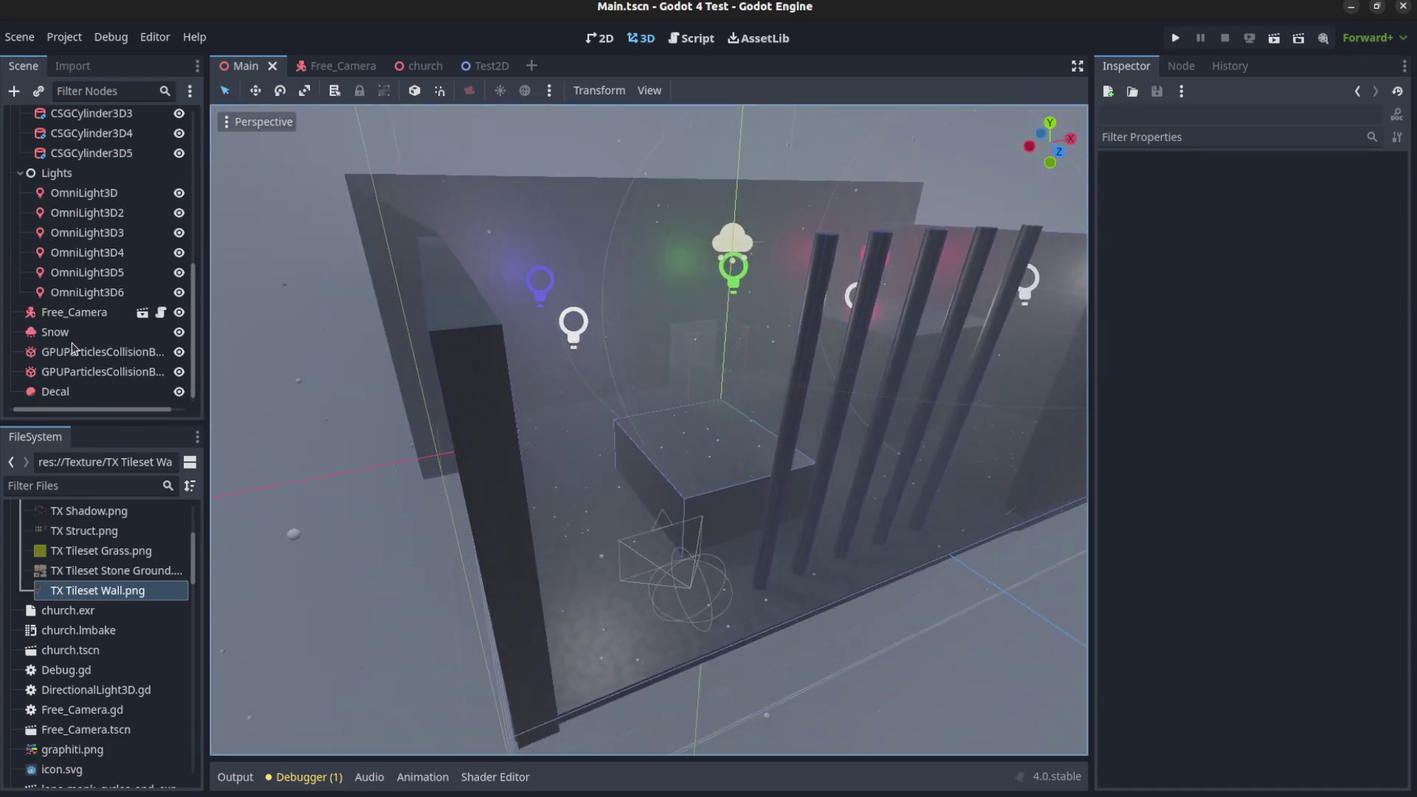
# Inspect the Snow particle emitter's properties and view its particles over the room
pyautogui.click(59, 333)
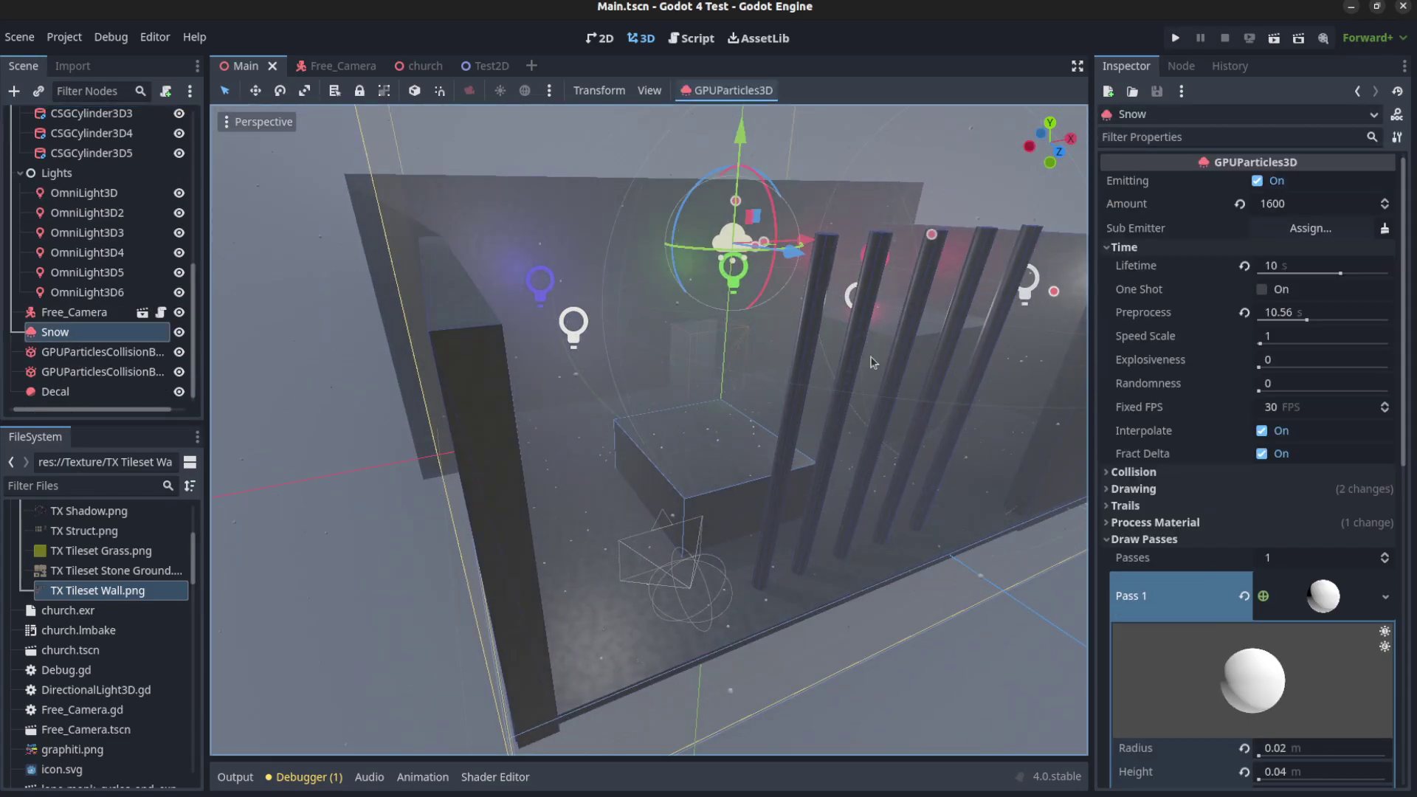
pyautogui.scroll(-5, 873, 361)
pyautogui.scroll(3, 861, 363)
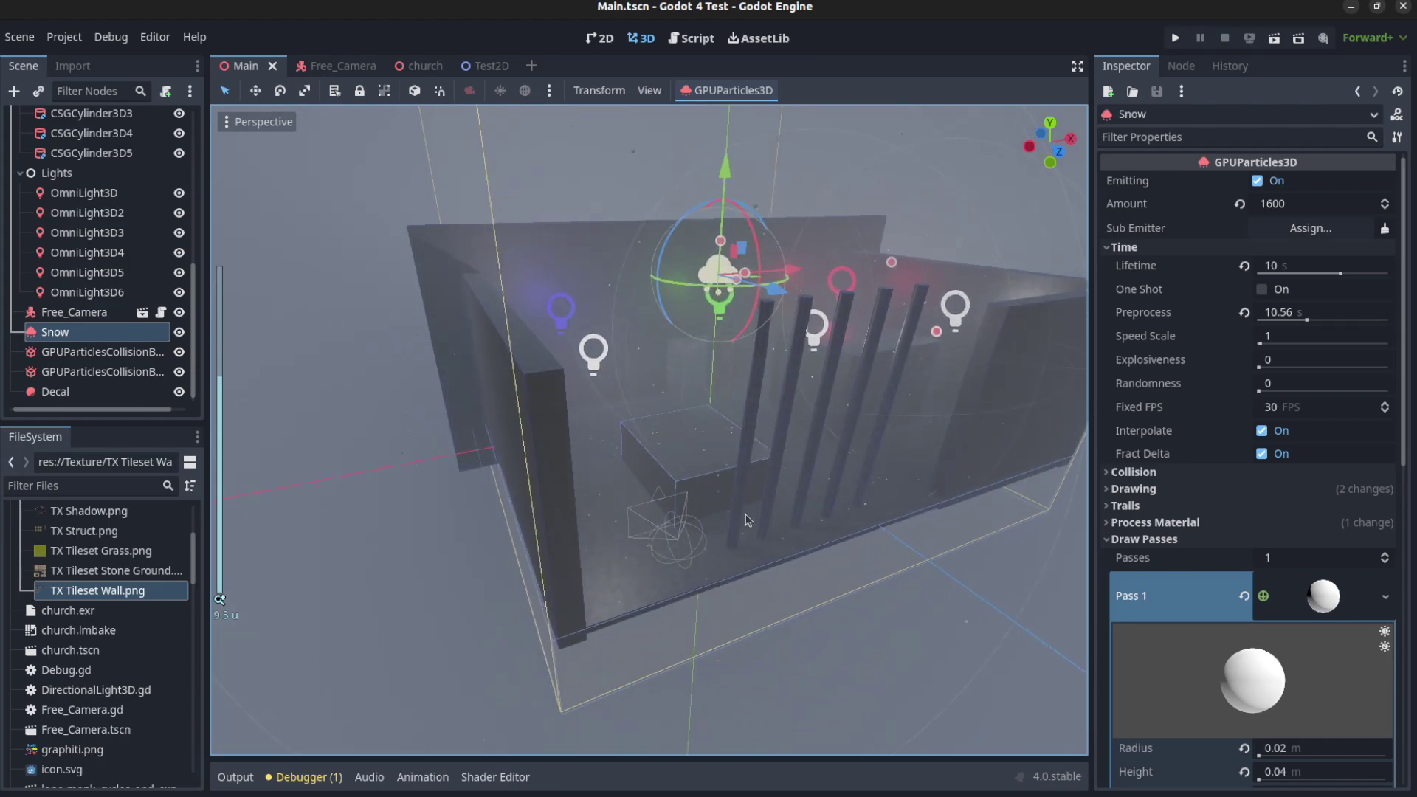
pyautogui.scroll(-3, 860, 363)
pyautogui.scroll(9, 636, 517)
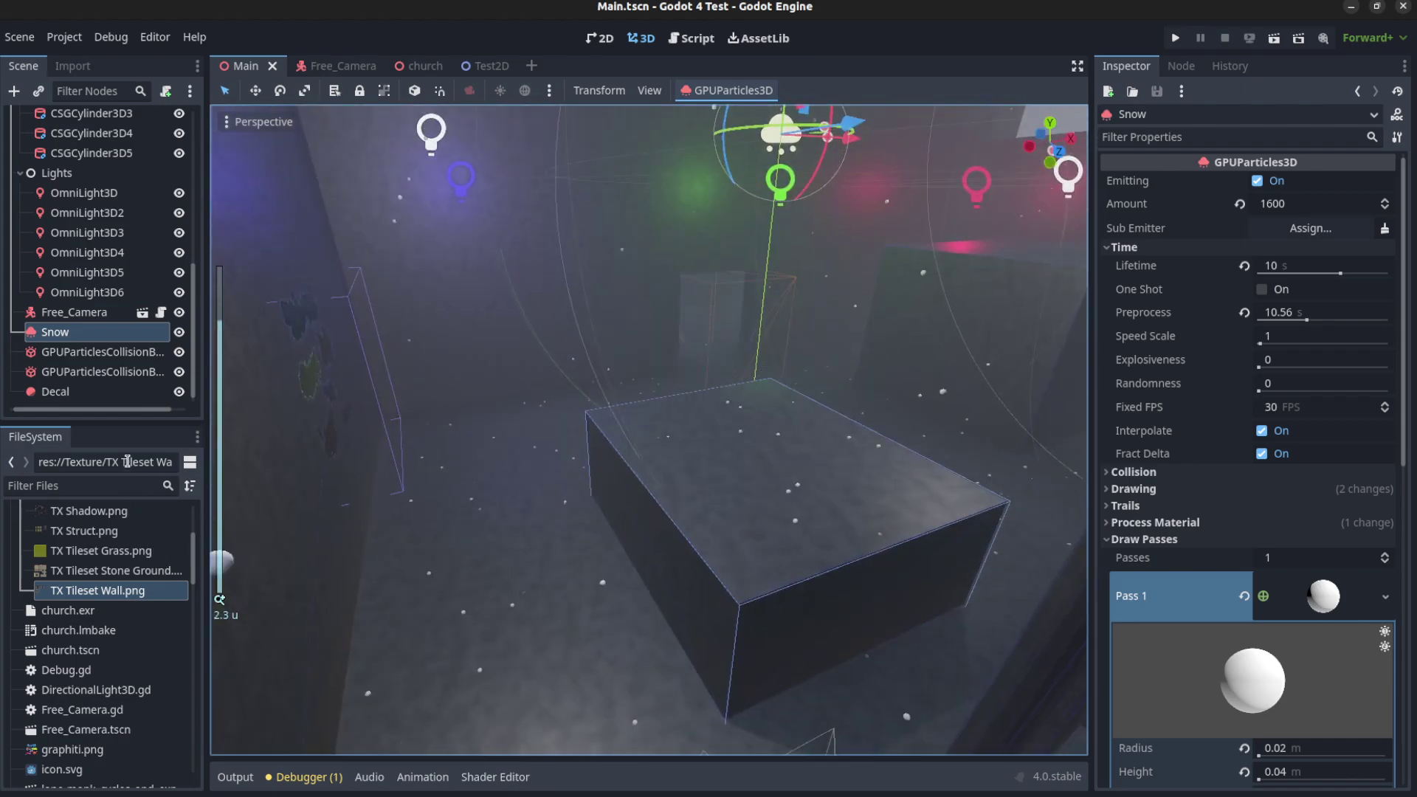
# Inspect the two GPU particle collision boxes, ending on the one around the central block
pyautogui.click(72, 376)
pyautogui.click(78, 354)
pyautogui.click(85, 389)
pyautogui.click(87, 373)
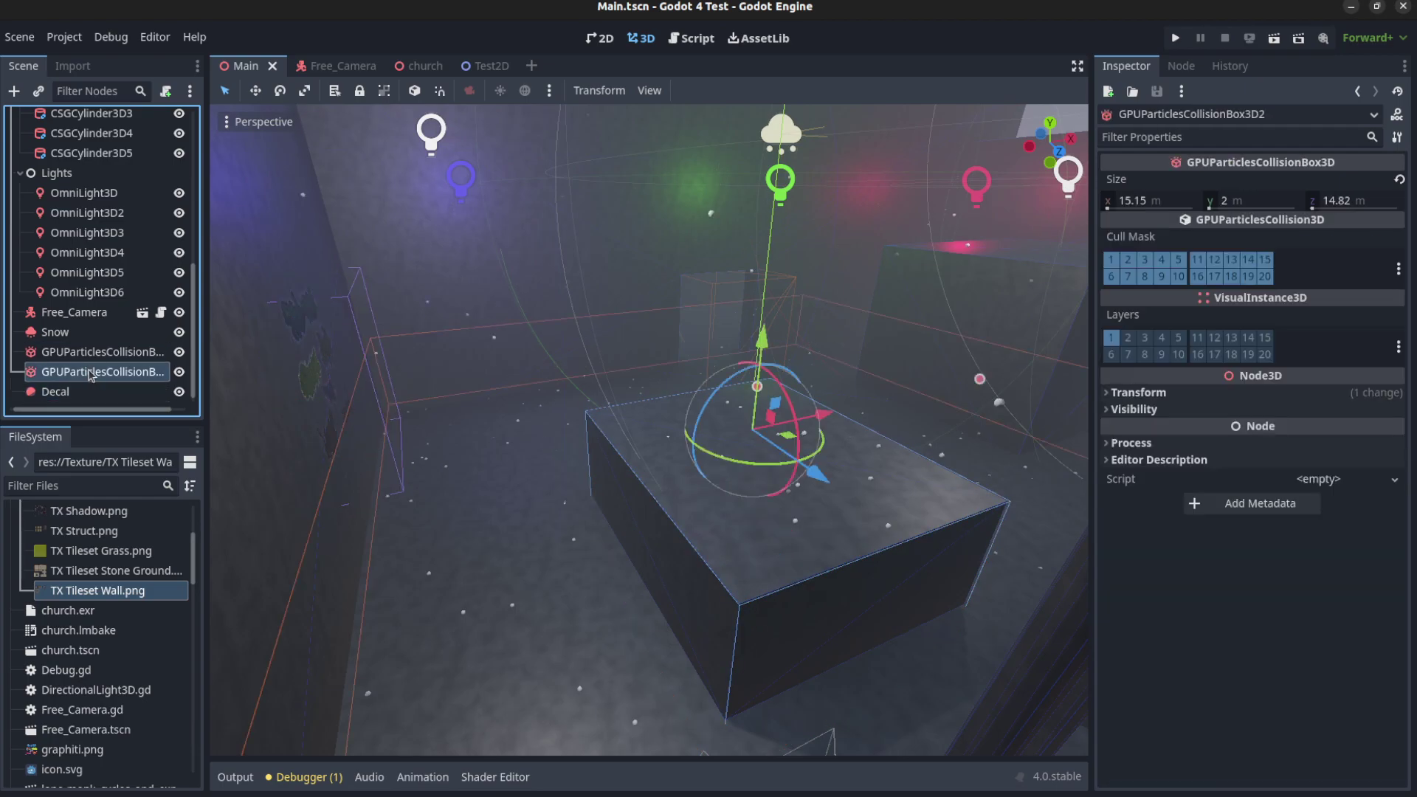
pyautogui.click(91, 336)
pyautogui.press('Down')
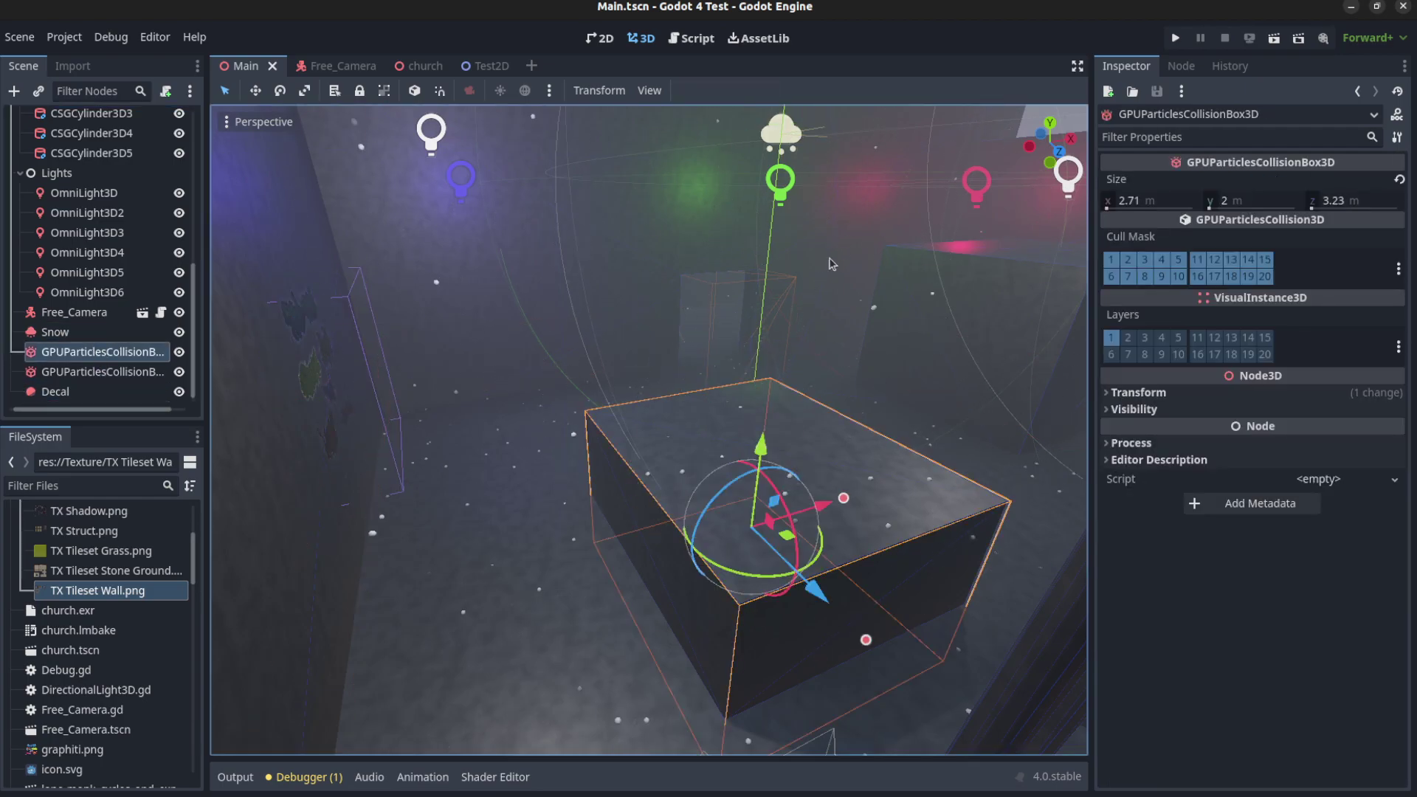
# Search the node types for "Gpu" and read the descriptions of the box, height field, SDF and sphere particle collisions without creating one
pyautogui.click(12, 90)
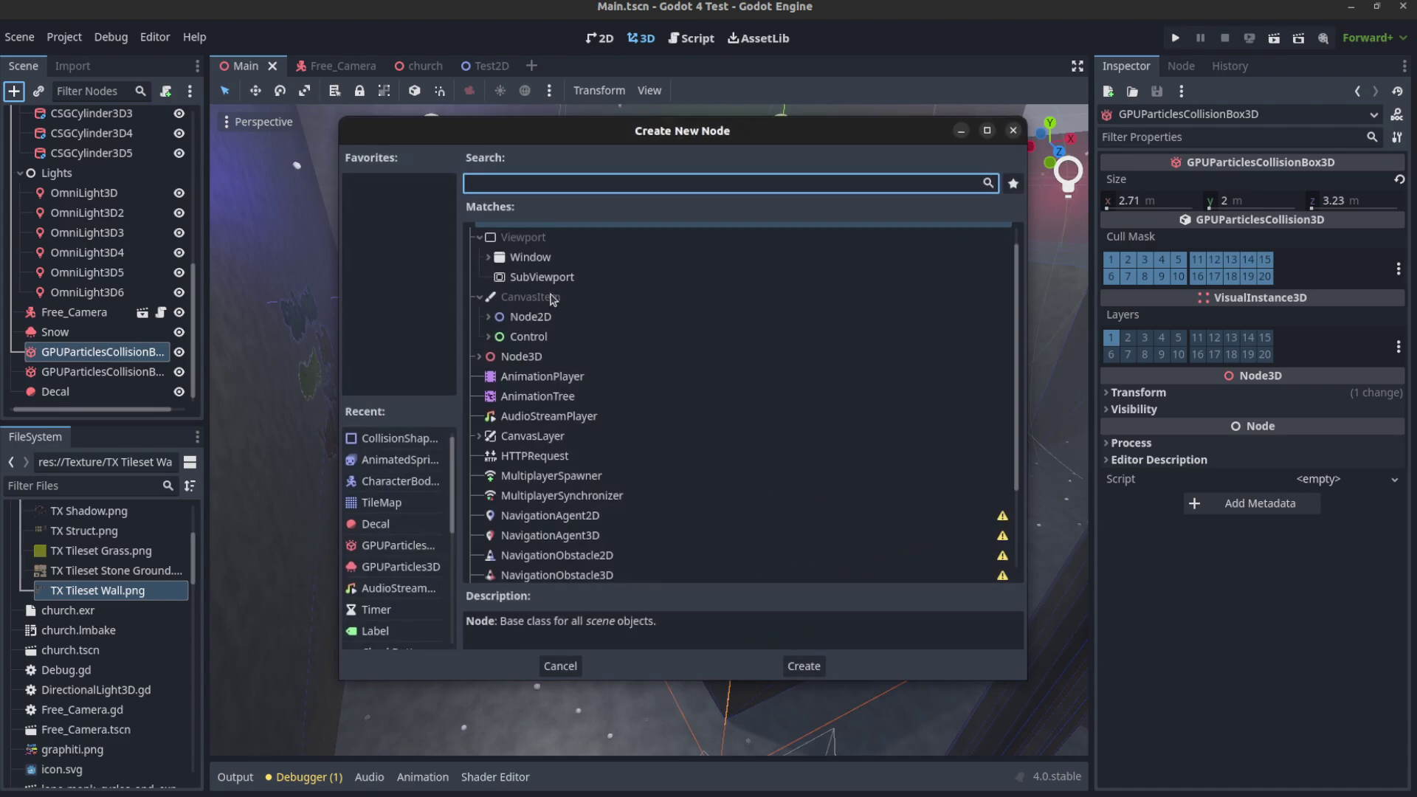
pyautogui.write('Gpu')
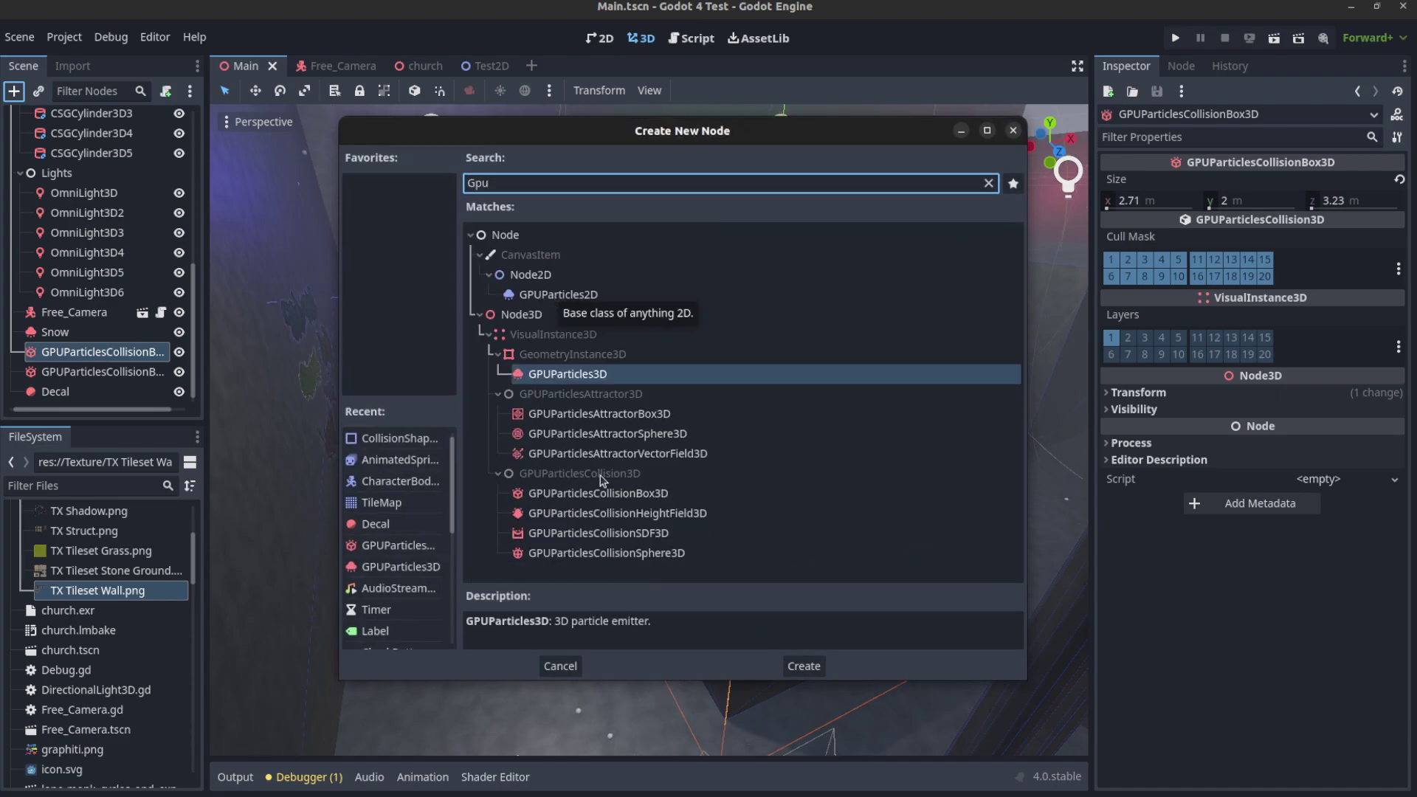
pyautogui.click(680, 517)
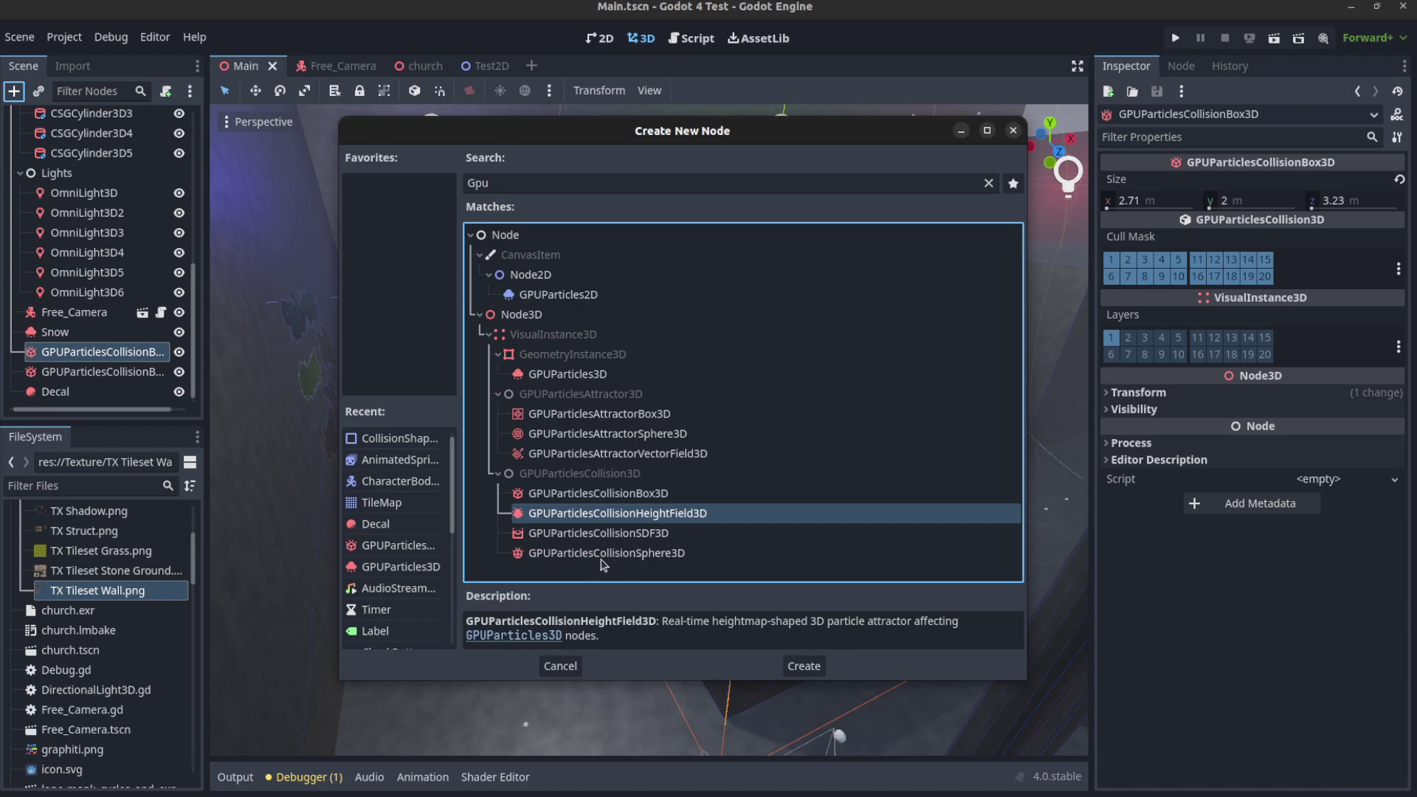
pyautogui.click(616, 537)
pyautogui.click(690, 516)
pyautogui.click(628, 533)
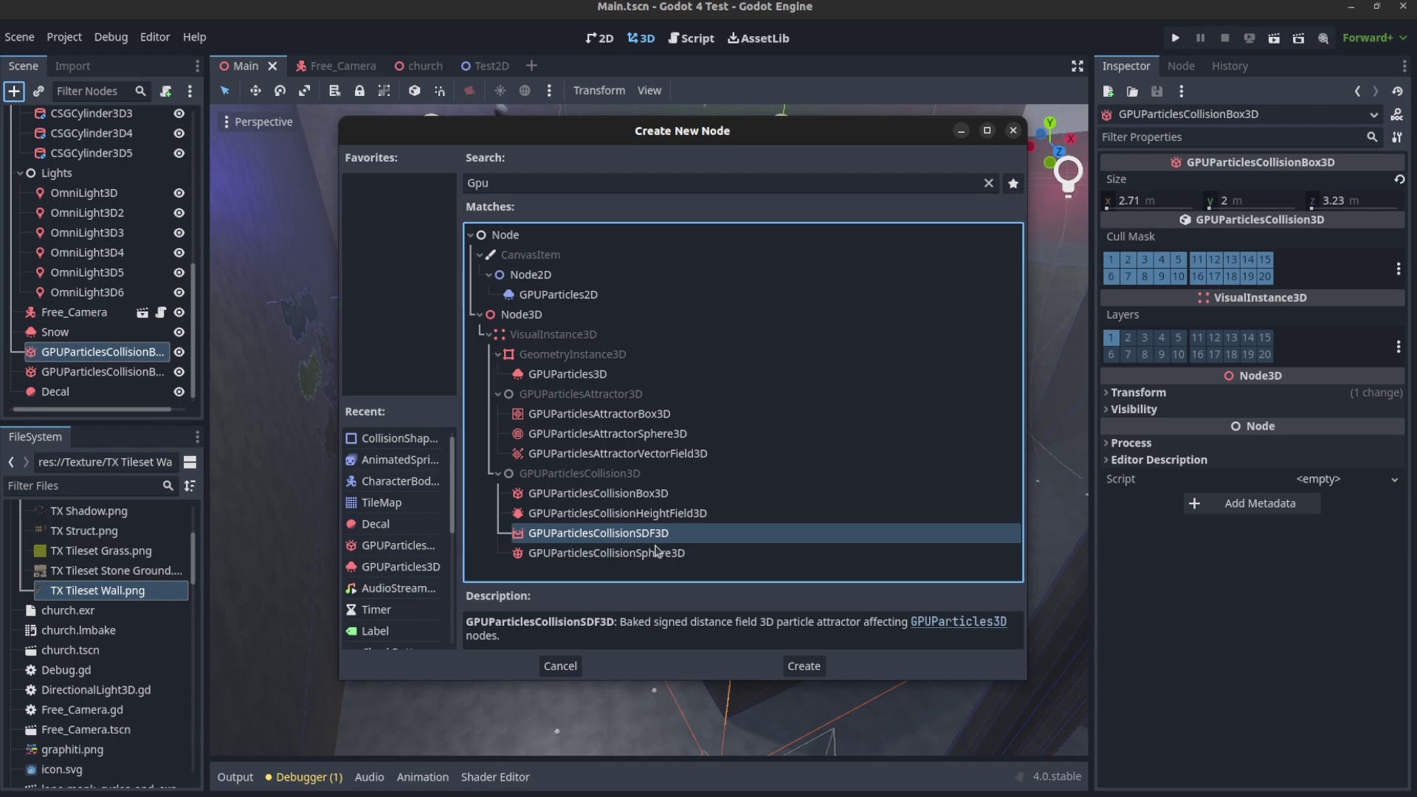
pyautogui.click(656, 557)
pyautogui.click(652, 539)
pyautogui.click(658, 559)
pyautogui.click(644, 534)
pyautogui.click(594, 555)
pyautogui.click(573, 534)
pyautogui.click(574, 513)
pyautogui.click(575, 494)
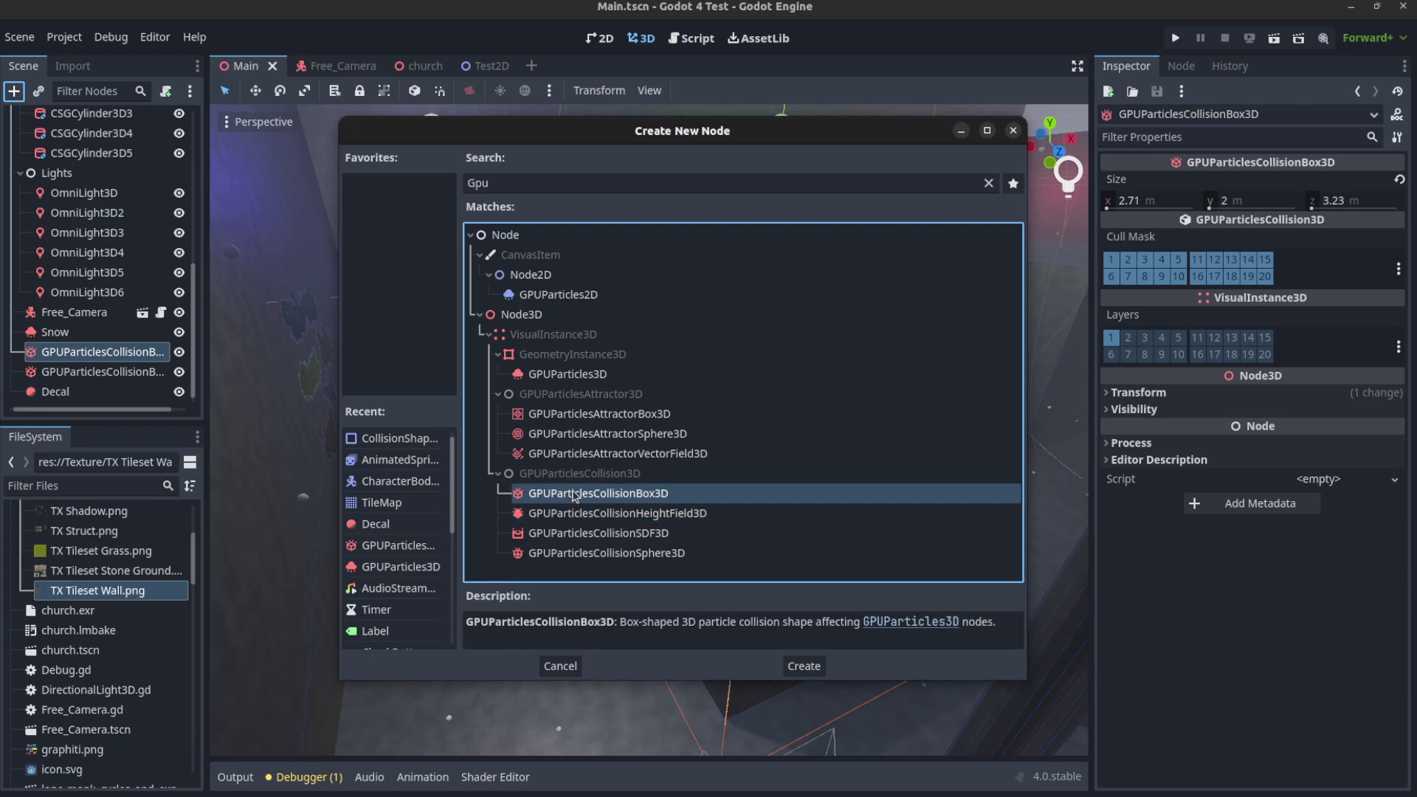
pyautogui.click(1014, 131)
# Select the Snow emitter and examine its particles up close around the central block, pillars and floor
pyautogui.scroll(-4, 750, 469)
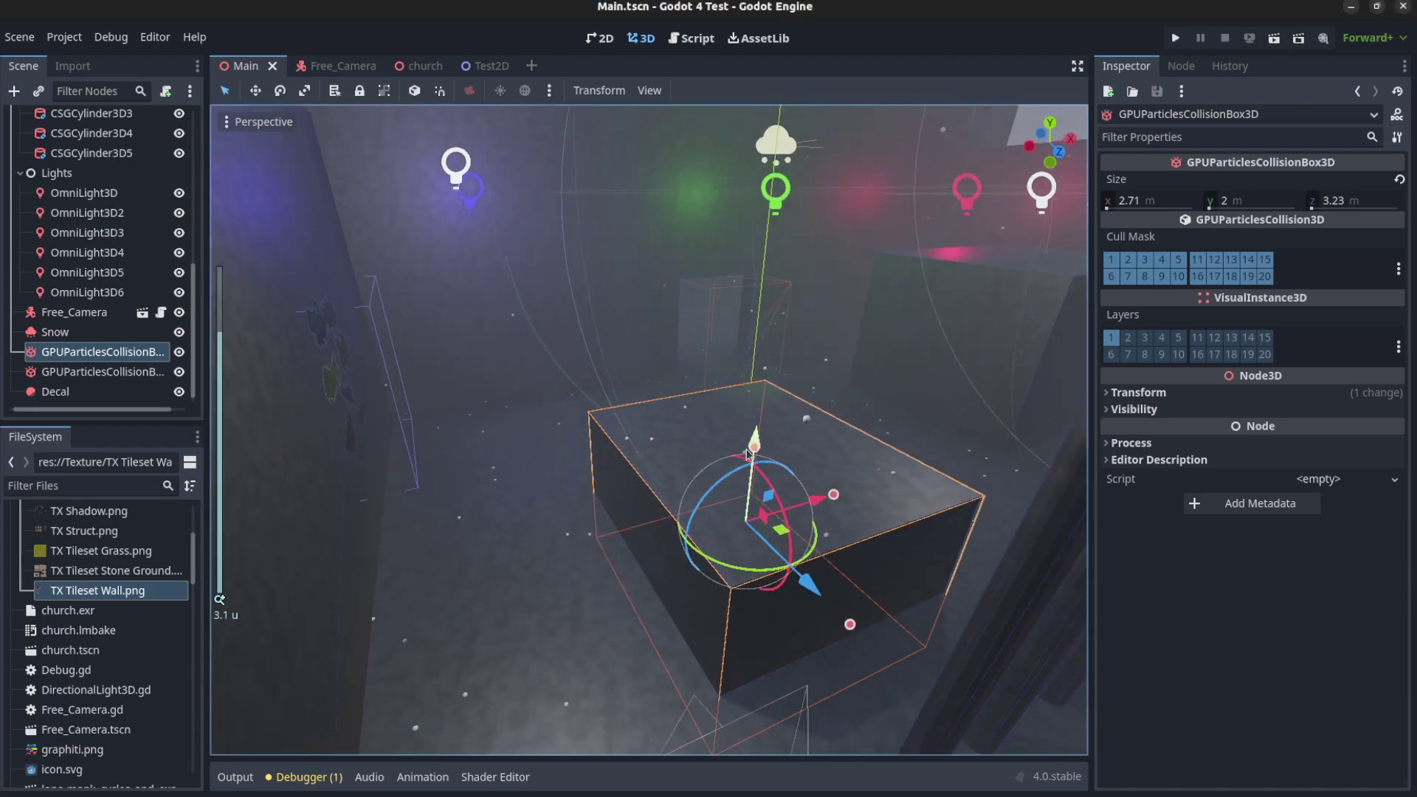
pyautogui.moveTo(738, 476); pyautogui.dragTo(754, 407, button='middle')
pyautogui.scroll(-3, 773, 494)
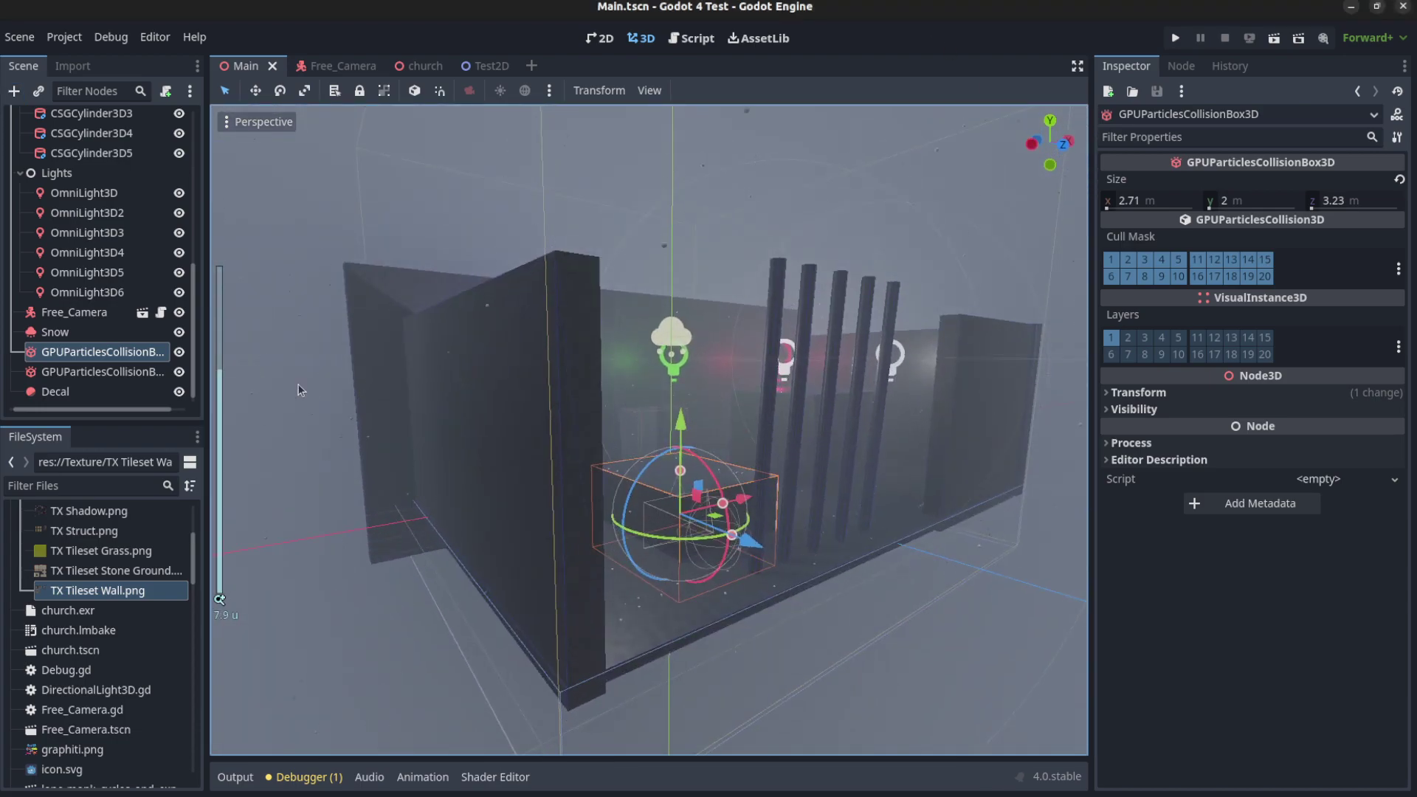
pyautogui.click(48, 334)
pyautogui.moveTo(594, 371); pyautogui.dragTo(680, 760, button='middle')
pyautogui.scroll(10, 595, 433)
pyautogui.scroll(2, 414, 616)
pyautogui.scroll(2, 658, 554)
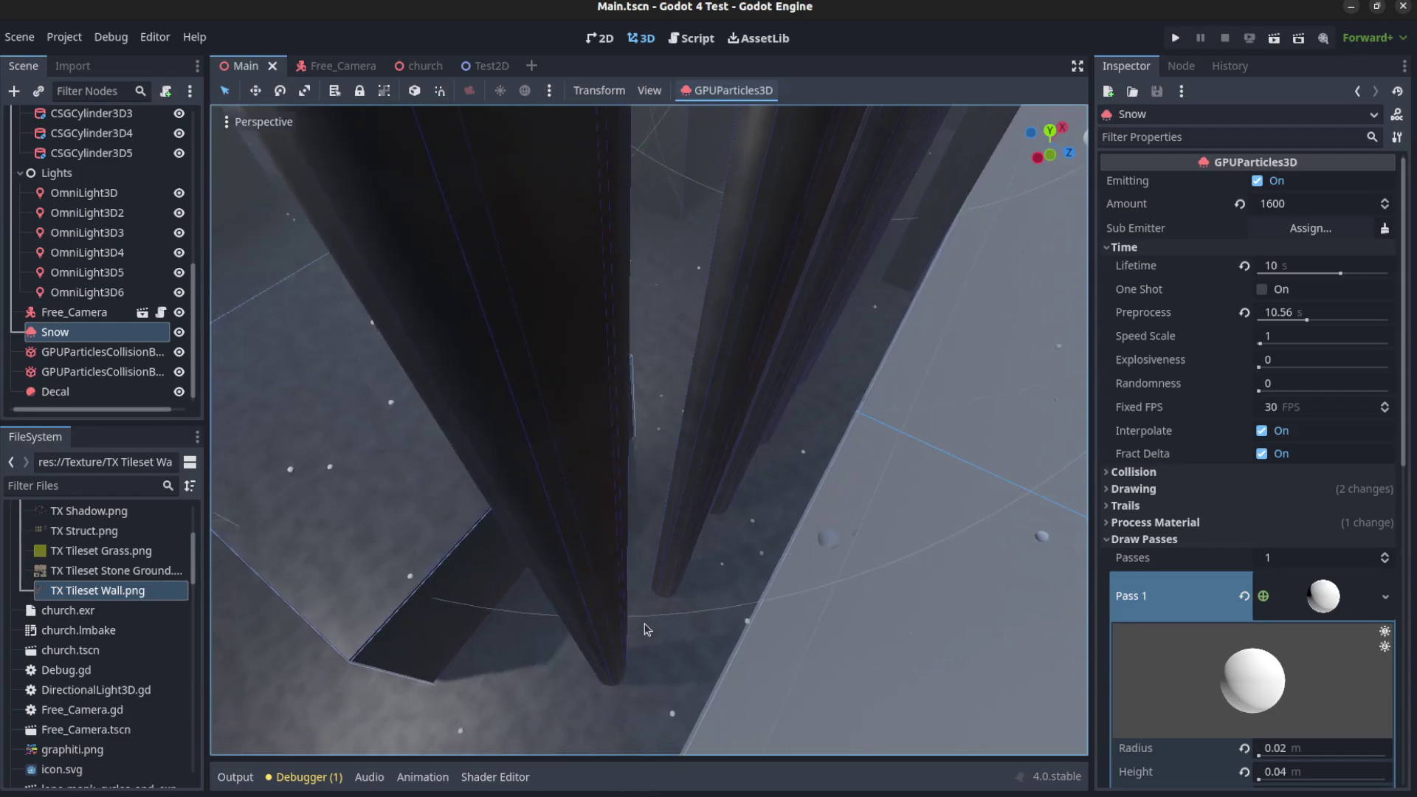
pyautogui.moveTo(646, 629); pyautogui.dragTo(612, 498, button='middle')
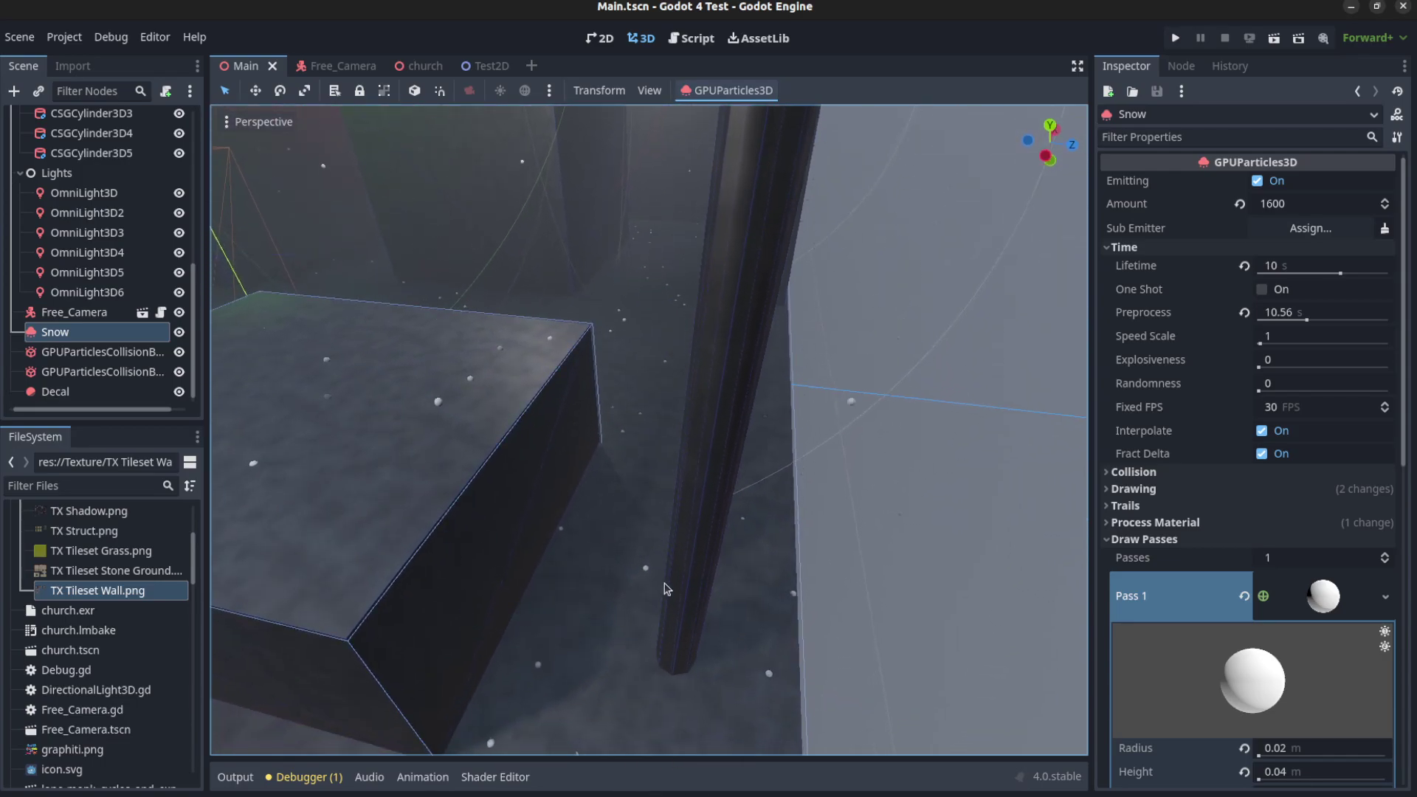
pyautogui.moveTo(874, 510); pyautogui.dragTo(548, 499, button='middle')
pyautogui.scroll(-3, 775, 508)
pyautogui.keyDown('shift'); pyautogui.moveTo(778, 508); pyautogui.dragTo(481, 375, button='middle'); pyautogui.keyUp('shift')
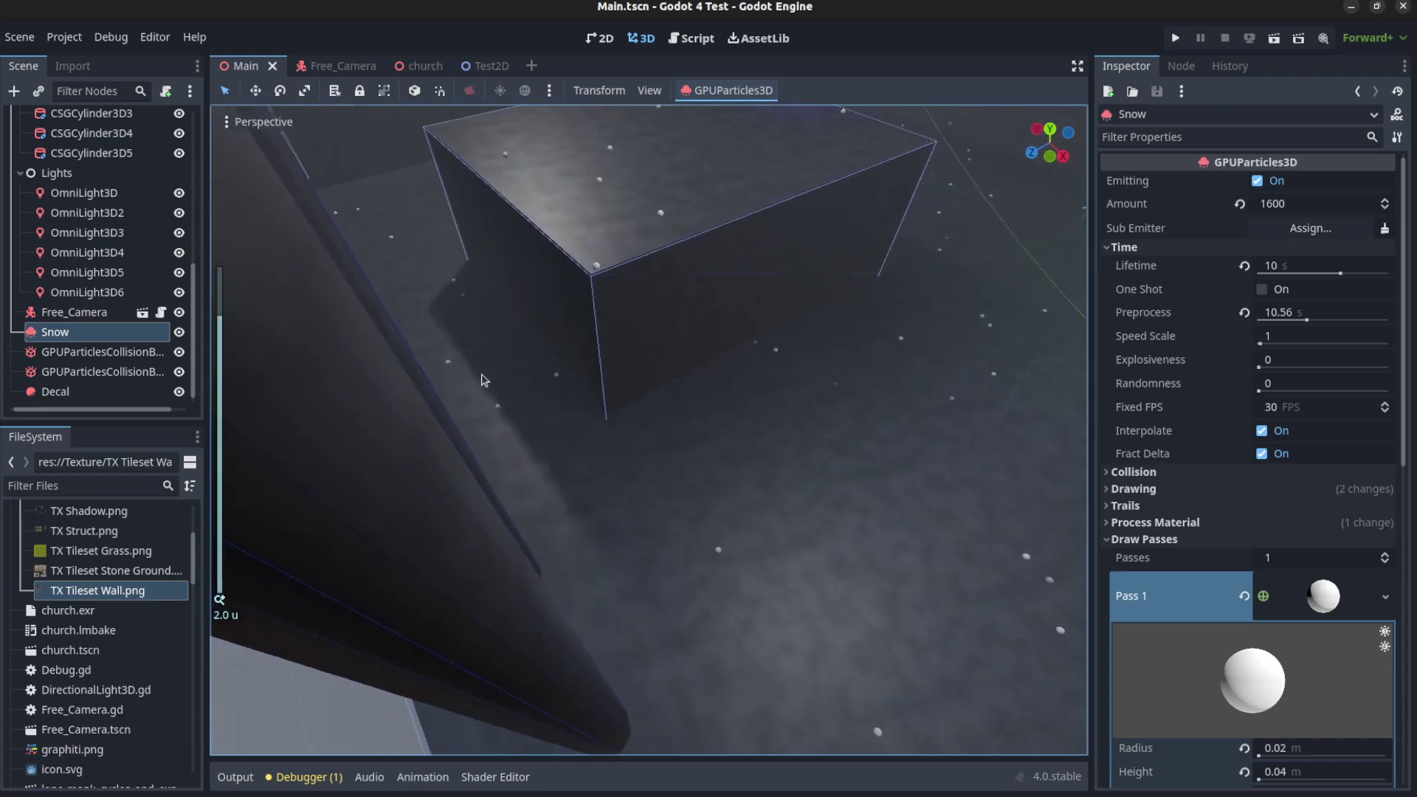
pyautogui.scroll(-10, 805, 434)
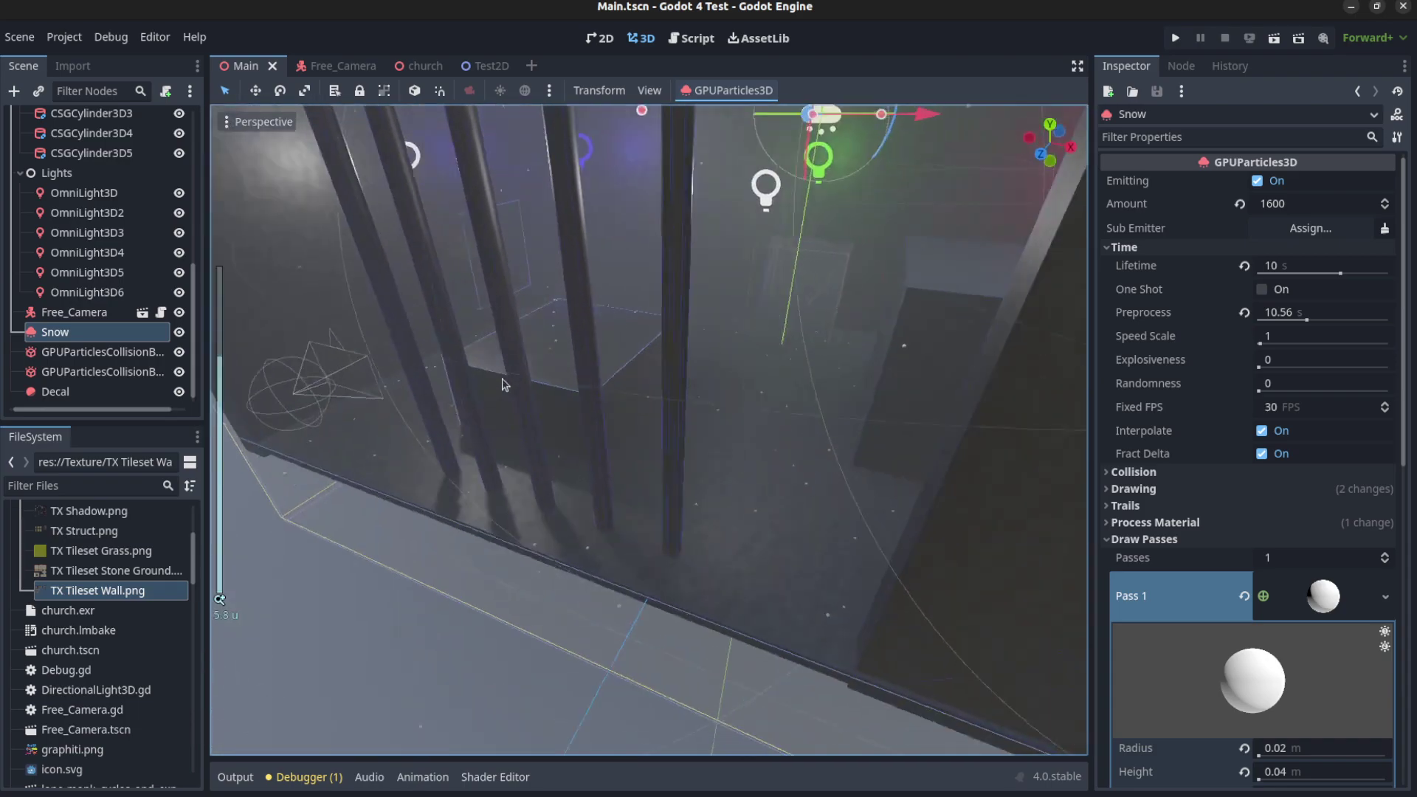
pyautogui.moveTo(611, 484); pyautogui.dragTo(751, 568, button='middle')
pyautogui.scroll(10, 627, 452)
pyautogui.scroll(-15, 628, 451)
pyautogui.scroll(8, 760, 591)
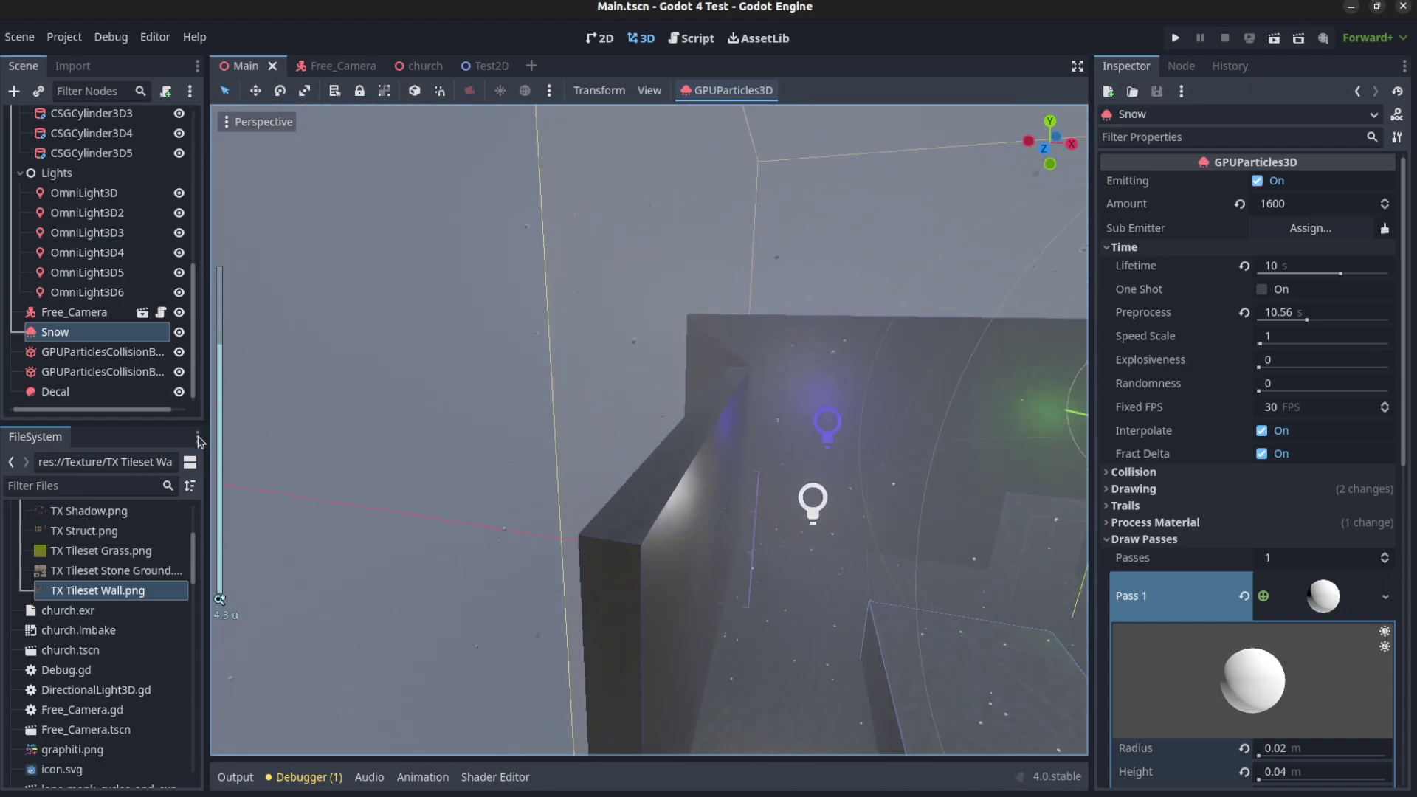
# Select the Decal node, focus on it and examine the graffiti on the wall up close
pyautogui.click(56, 392)
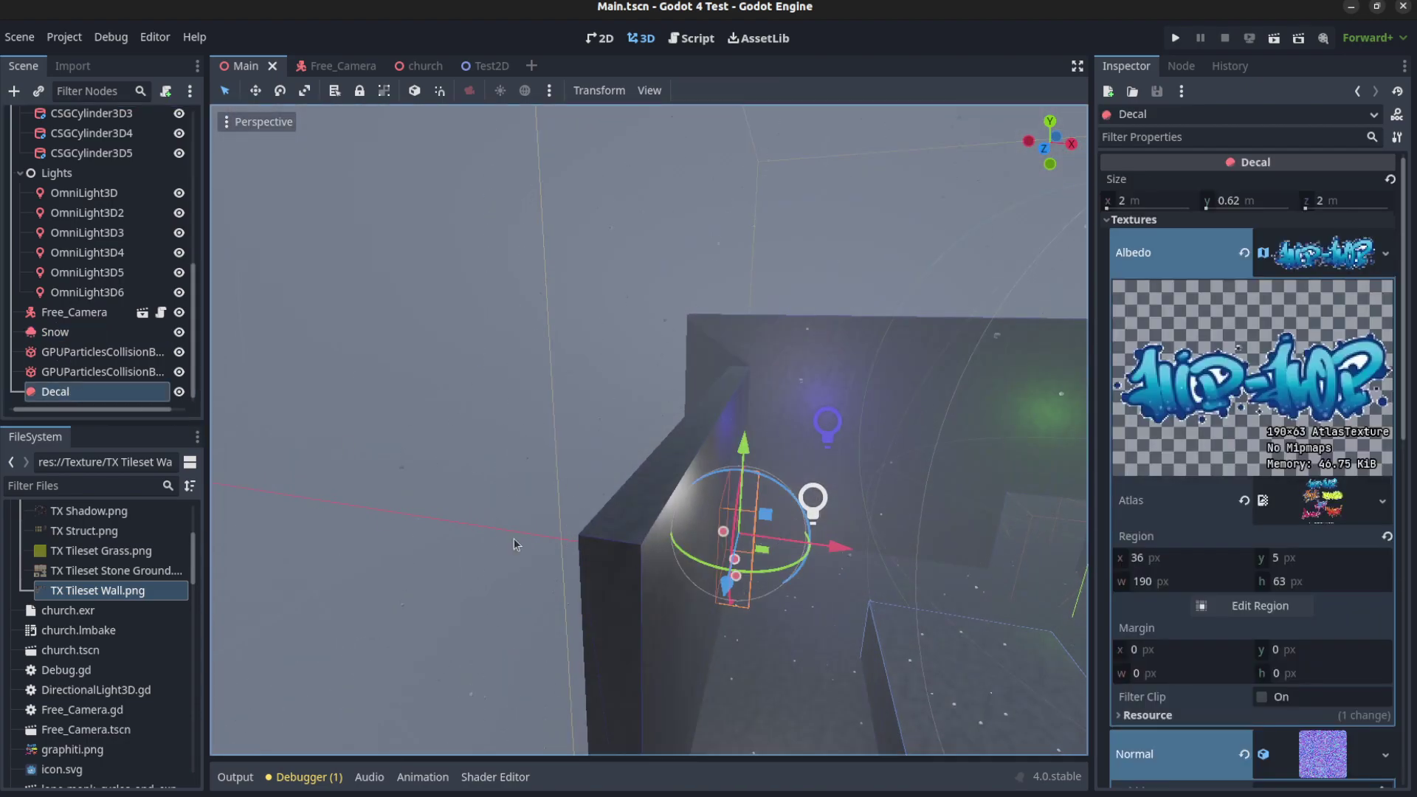
pyautogui.press('f')
pyautogui.moveTo(642, 544); pyautogui.dragTo(551, 549, button='middle')
pyautogui.scroll(12, 549, 549)
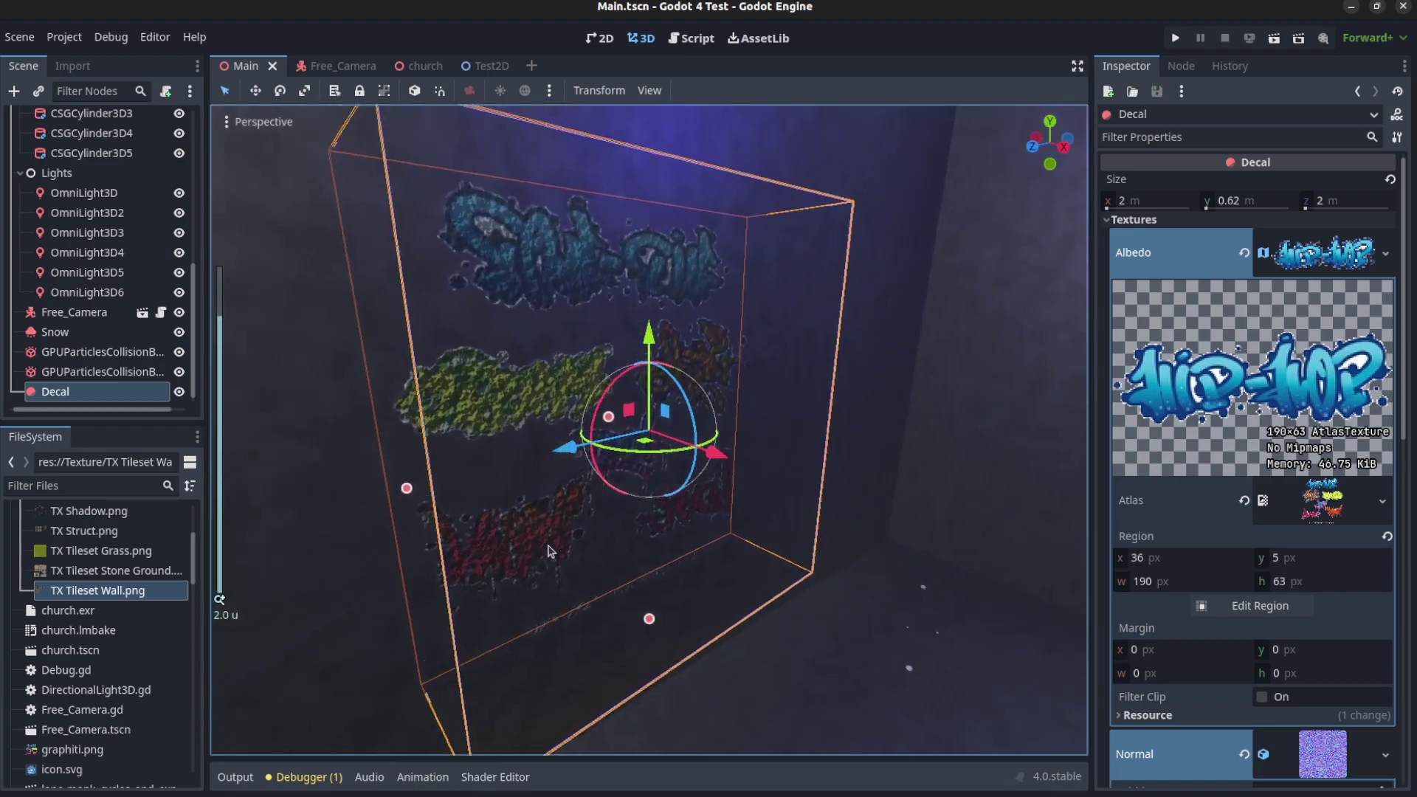
pyautogui.scroll(-4, 515, 467)
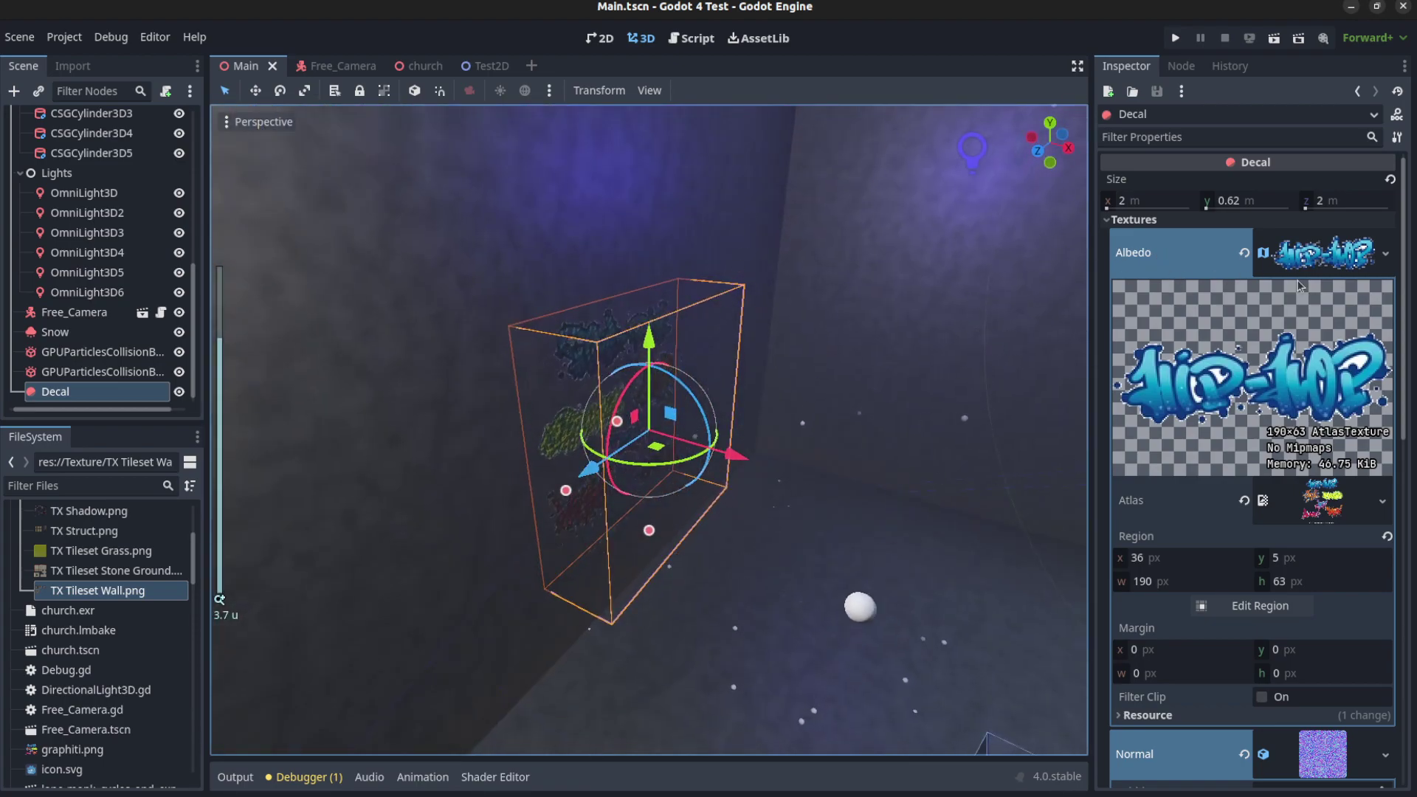
# Review the decal's albedo and normal textures and compare them with the graffiti on the wall
pyautogui.click(1320, 268)
pyautogui.click(1302, 304)
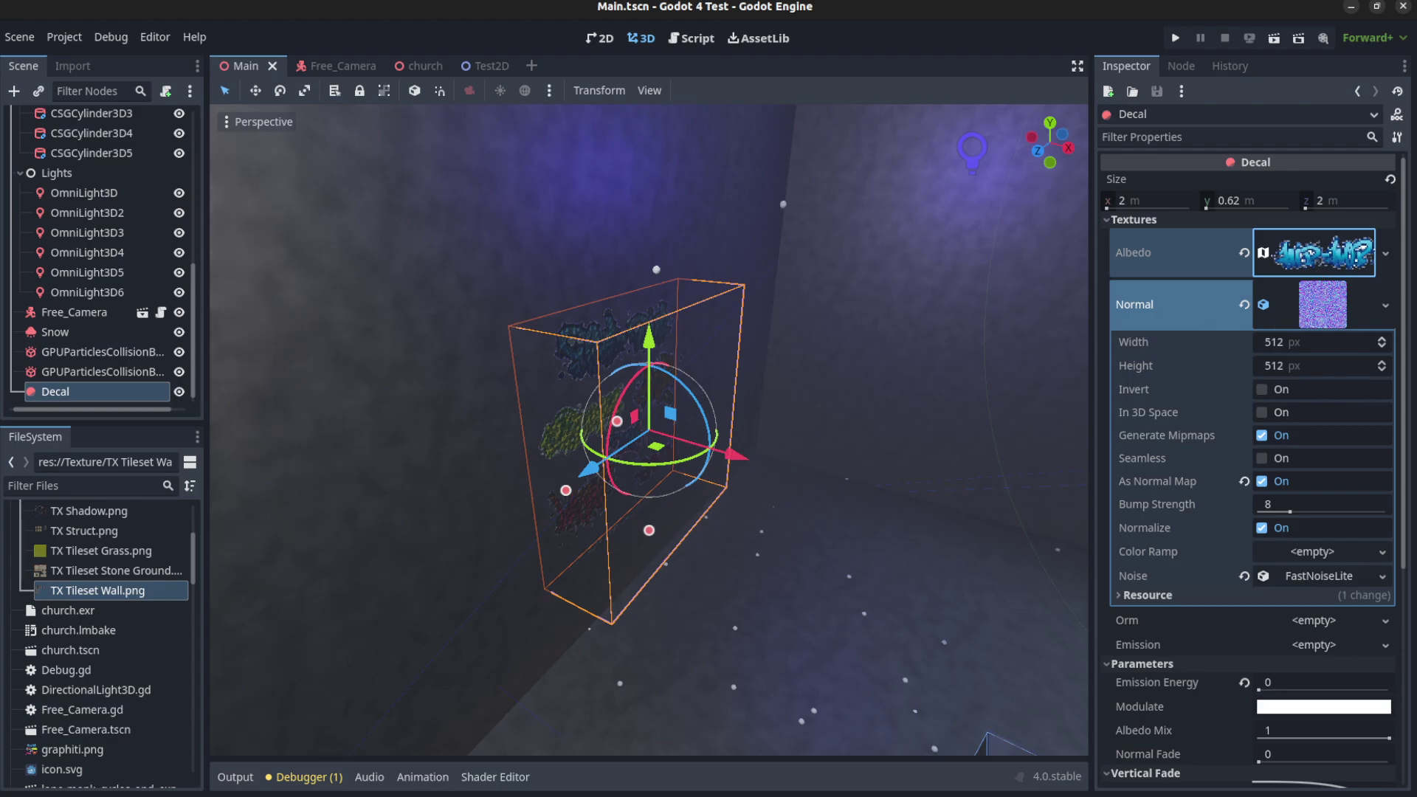
pyautogui.click(1328, 322)
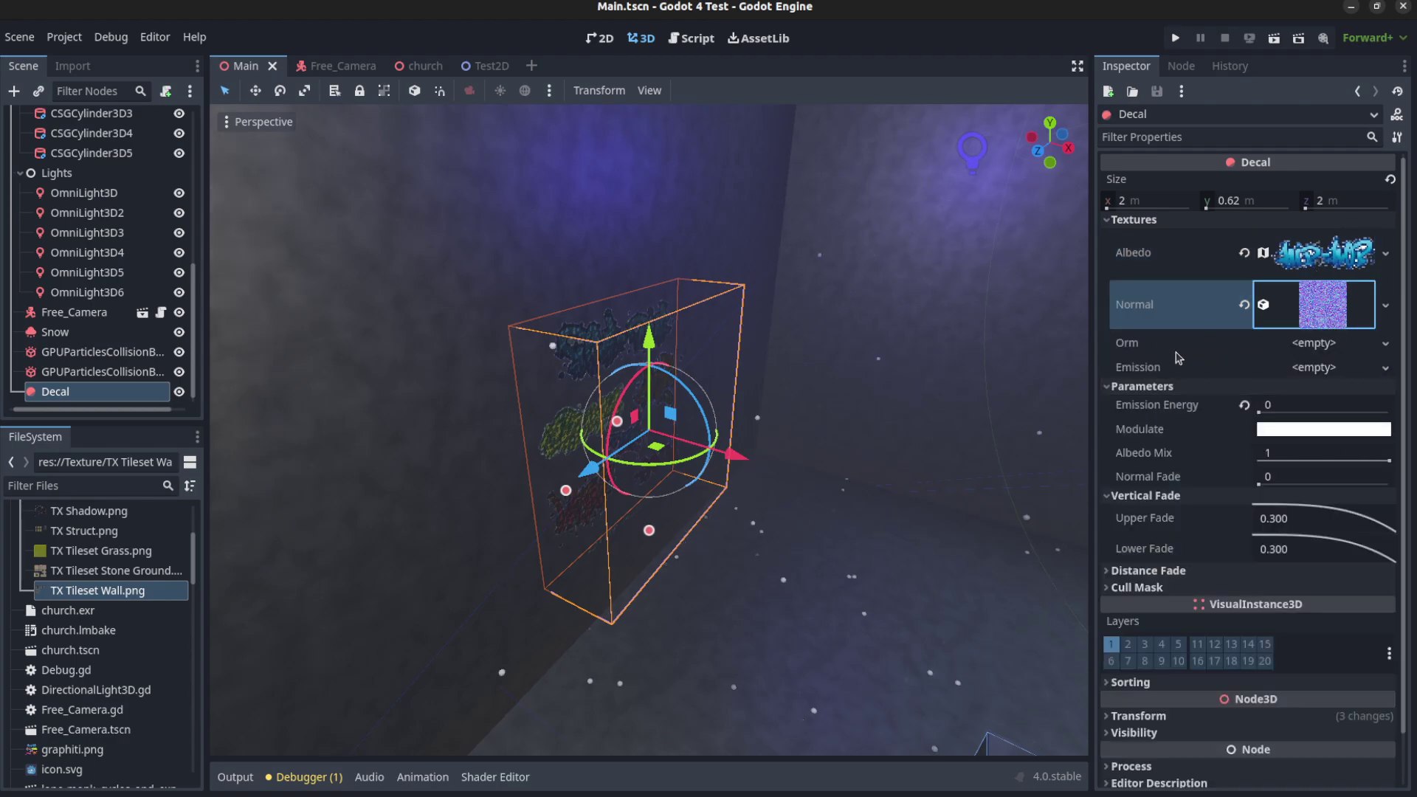
pyautogui.scroll(6, 653, 504)
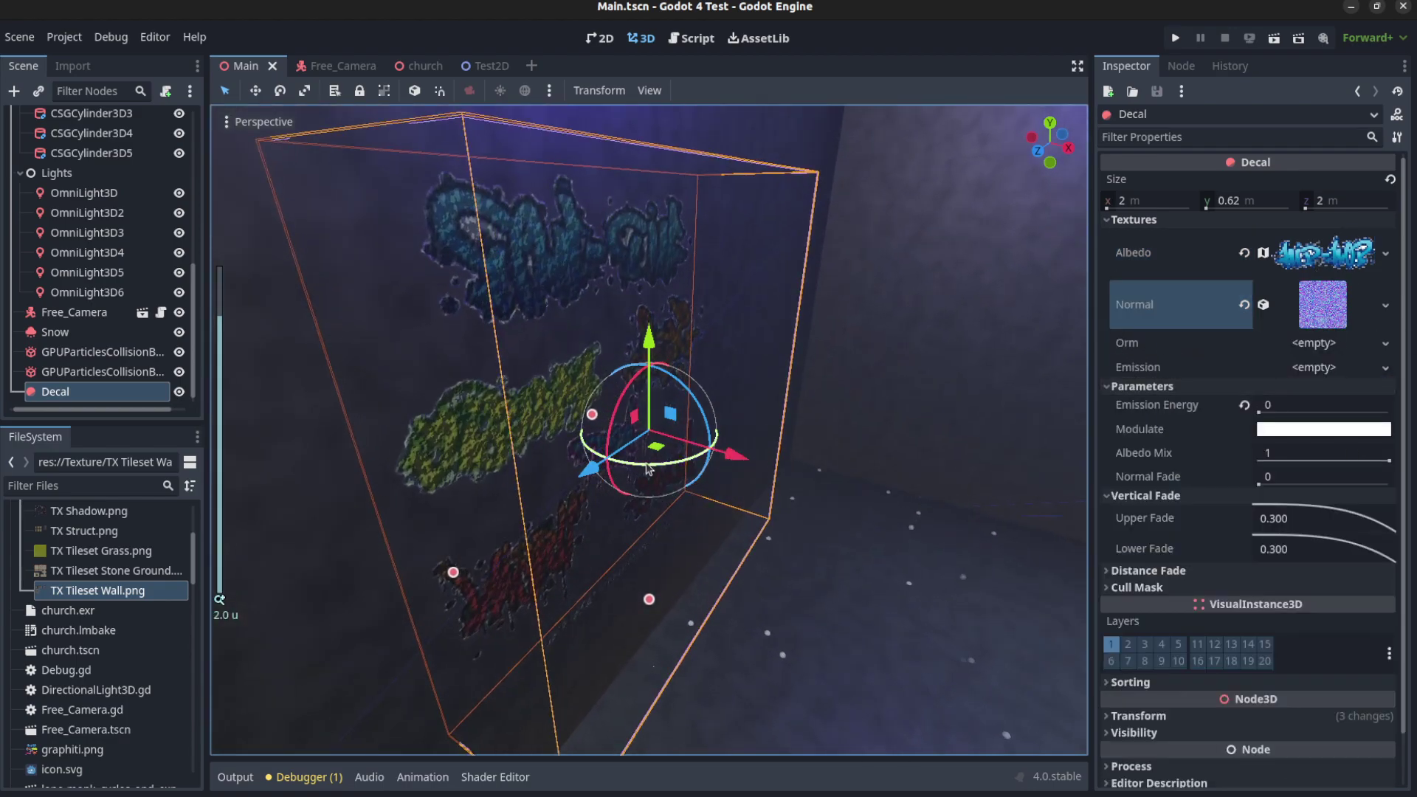
pyautogui.scroll(-6, 653, 505)
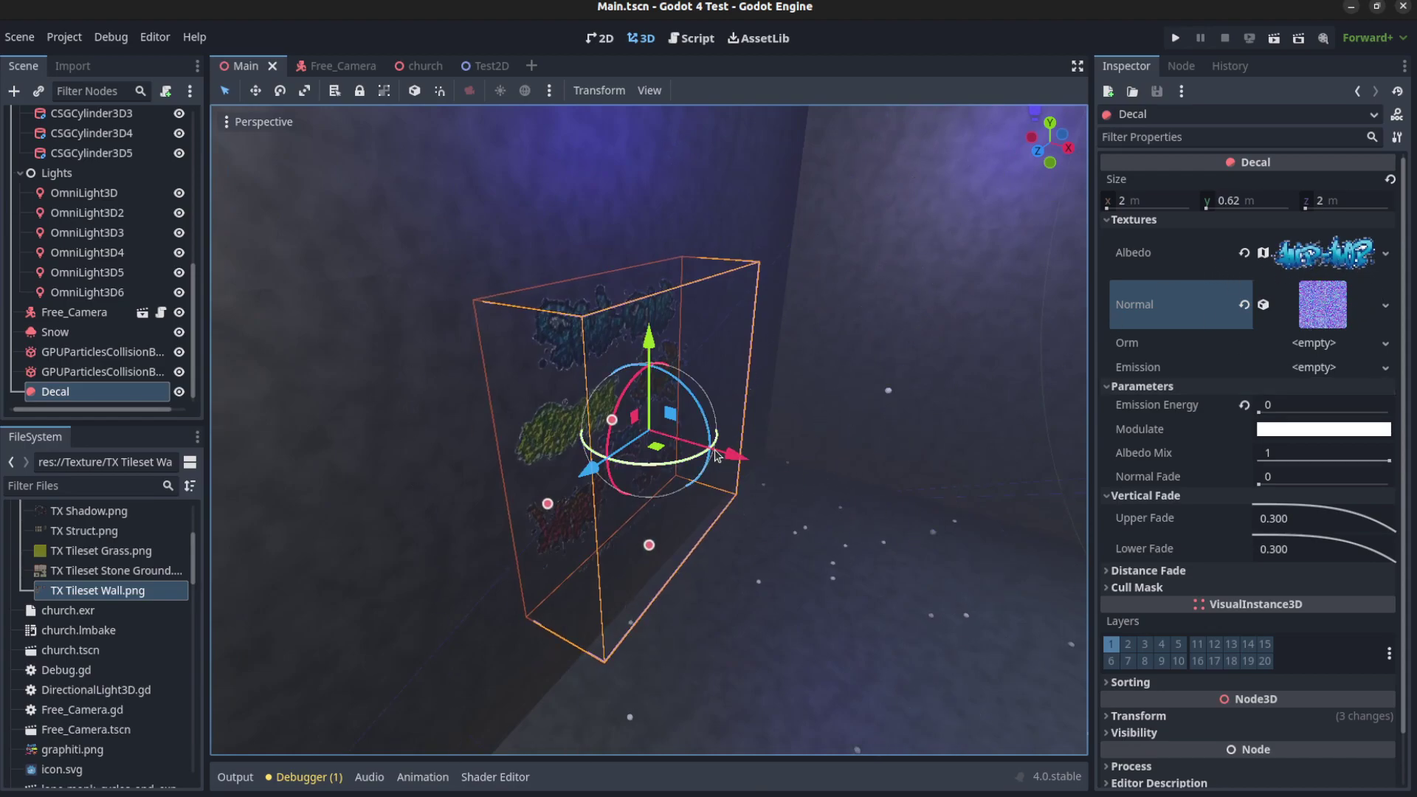
# Move the graffiti decal slightly along its X axis toward the wall and review its albedo texture settings
pyautogui.moveTo(715, 455)
pyautogui.mouseDown()
pyautogui.moveTo(686, 461)
pyautogui.moveTo(700, 464)
pyautogui.mouseUp()
pyautogui.moveTo(709, 491); pyautogui.dragTo(582, 465, button='middle')
pyautogui.click(1326, 254)
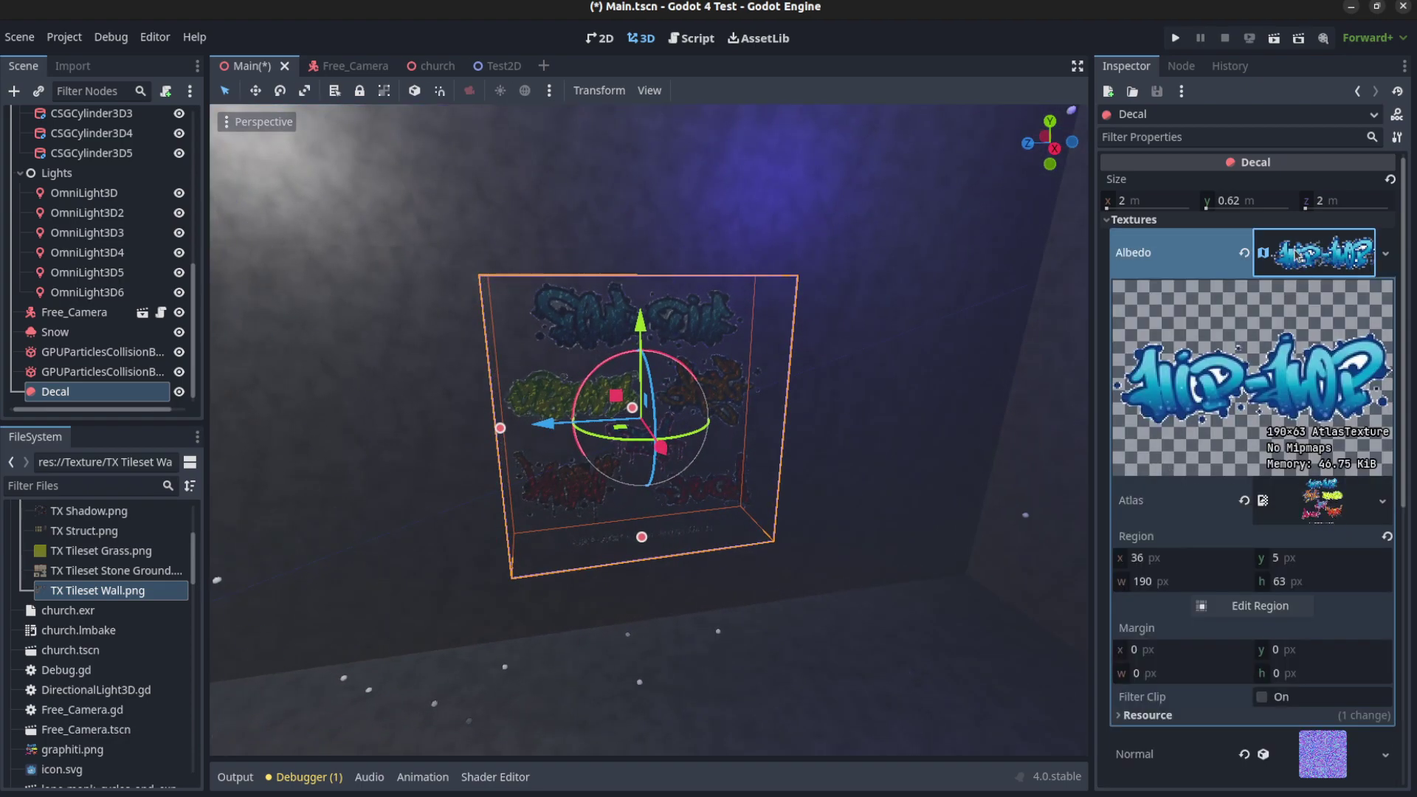
pyautogui.click(1297, 254)
# Survey the whole room with its pillars and lights, and run the current scene to see it in the game window
pyautogui.scroll(-7, 520, 421)
pyautogui.moveTo(502, 426); pyautogui.dragTo(543, 445, button='middle')
pyautogui.scroll(8, 517, 419)
pyautogui.scroll(-10, 610, 498)
pyautogui.scroll(8, 609, 497)
pyautogui.scroll(-15, 584, 488)
pyautogui.scroll(8, 382, 479)
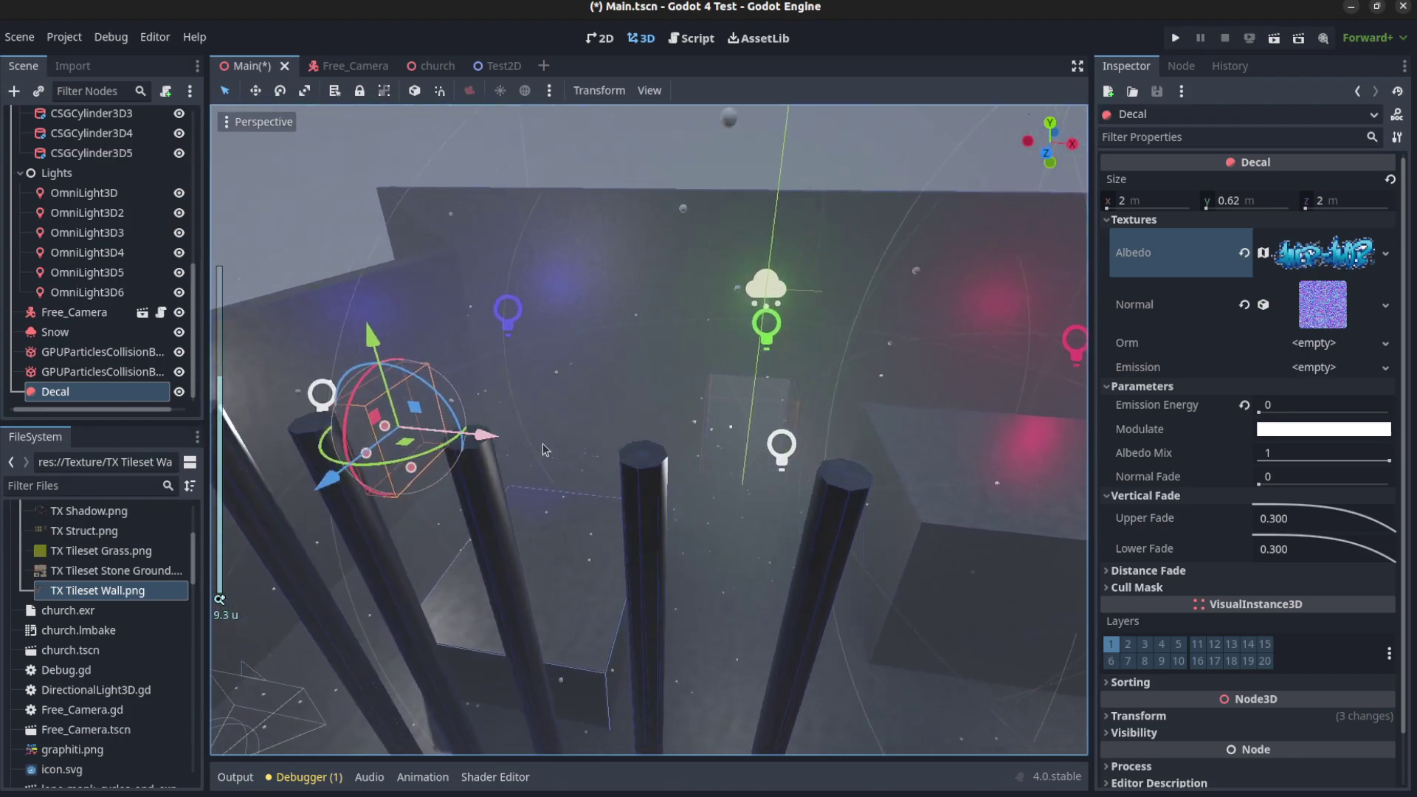
pyautogui.click(1277, 40)
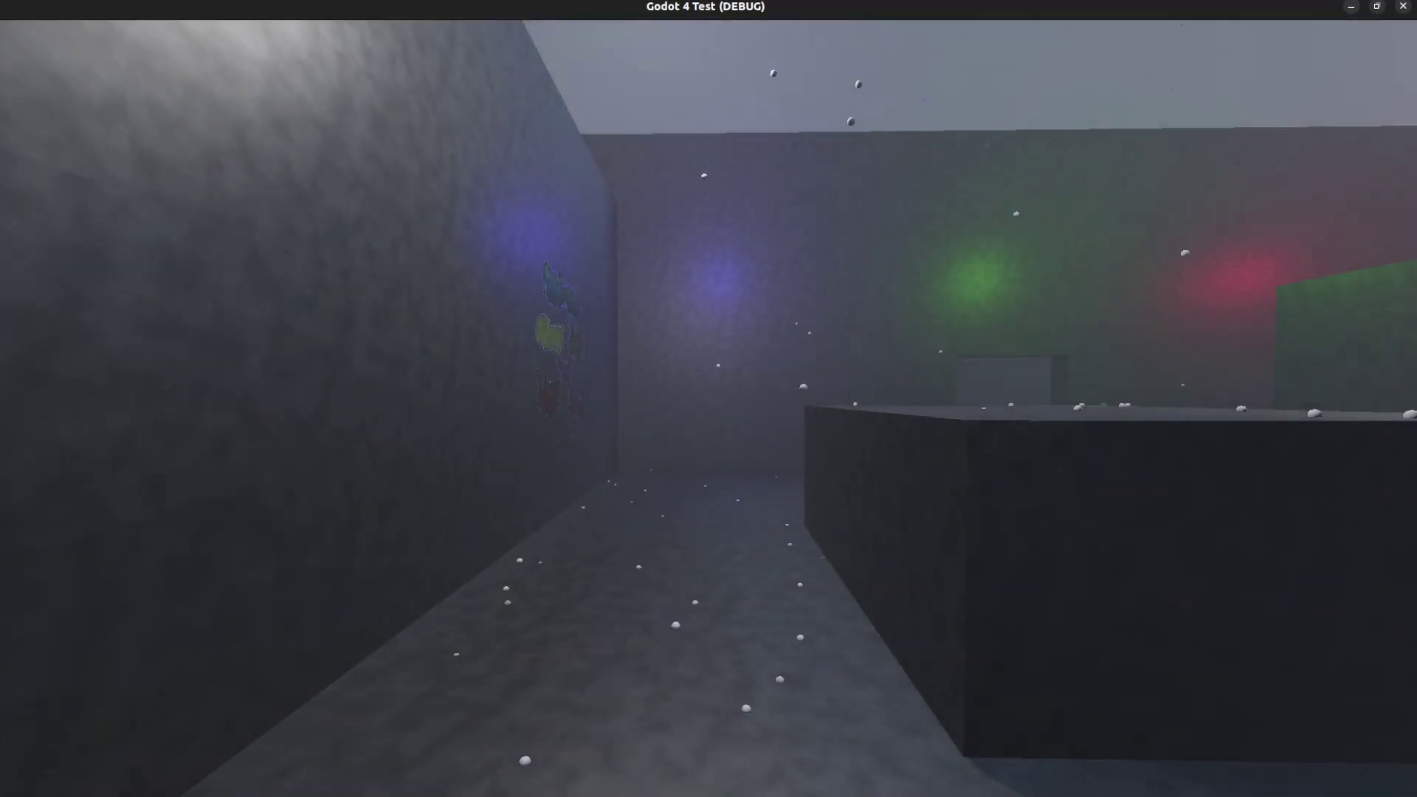
# Fly along the wall in the running test room and examine the graffiti decal up close
pyautogui.press('d')
pyautogui.press('a')
pyautogui.press('w')
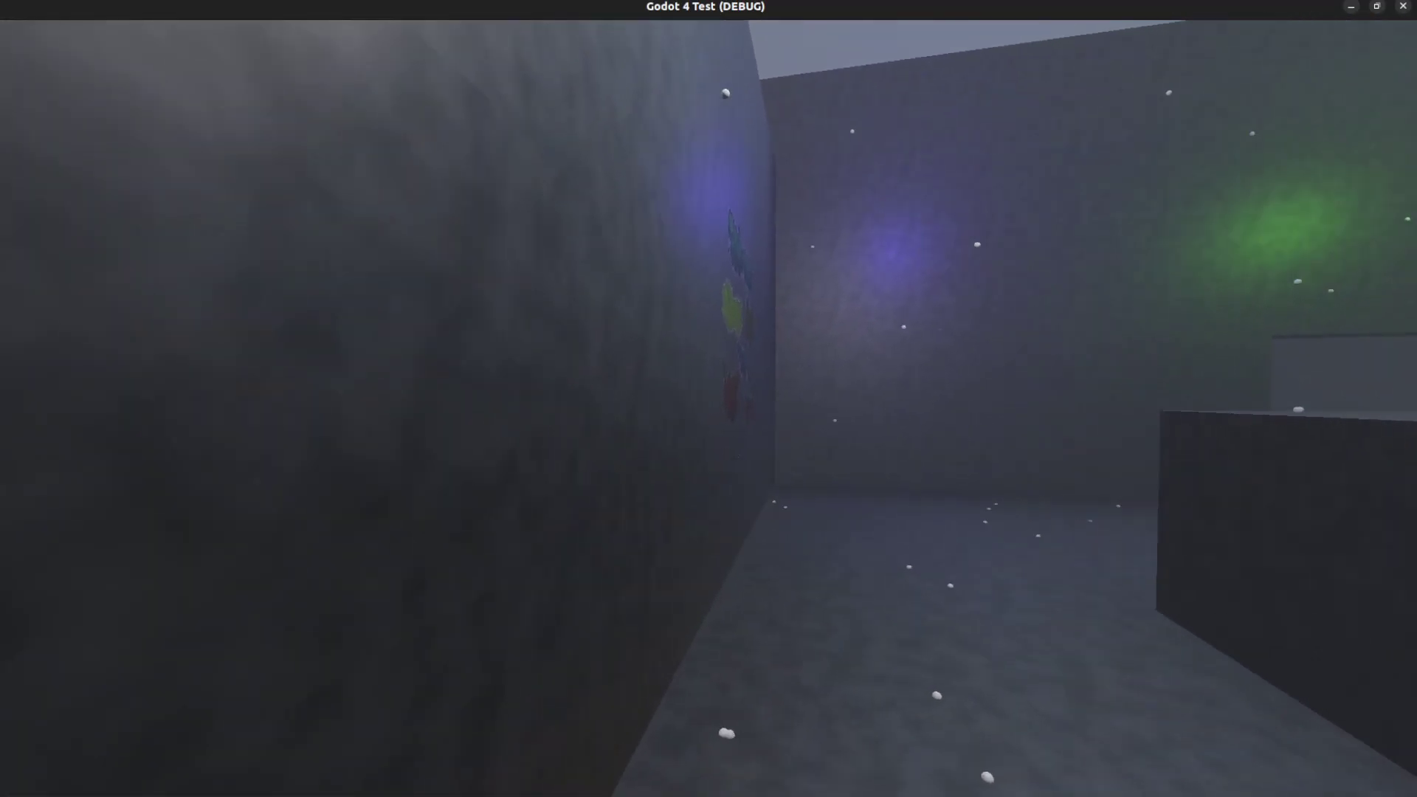
pyautogui.press('w')
pyautogui.press('s')
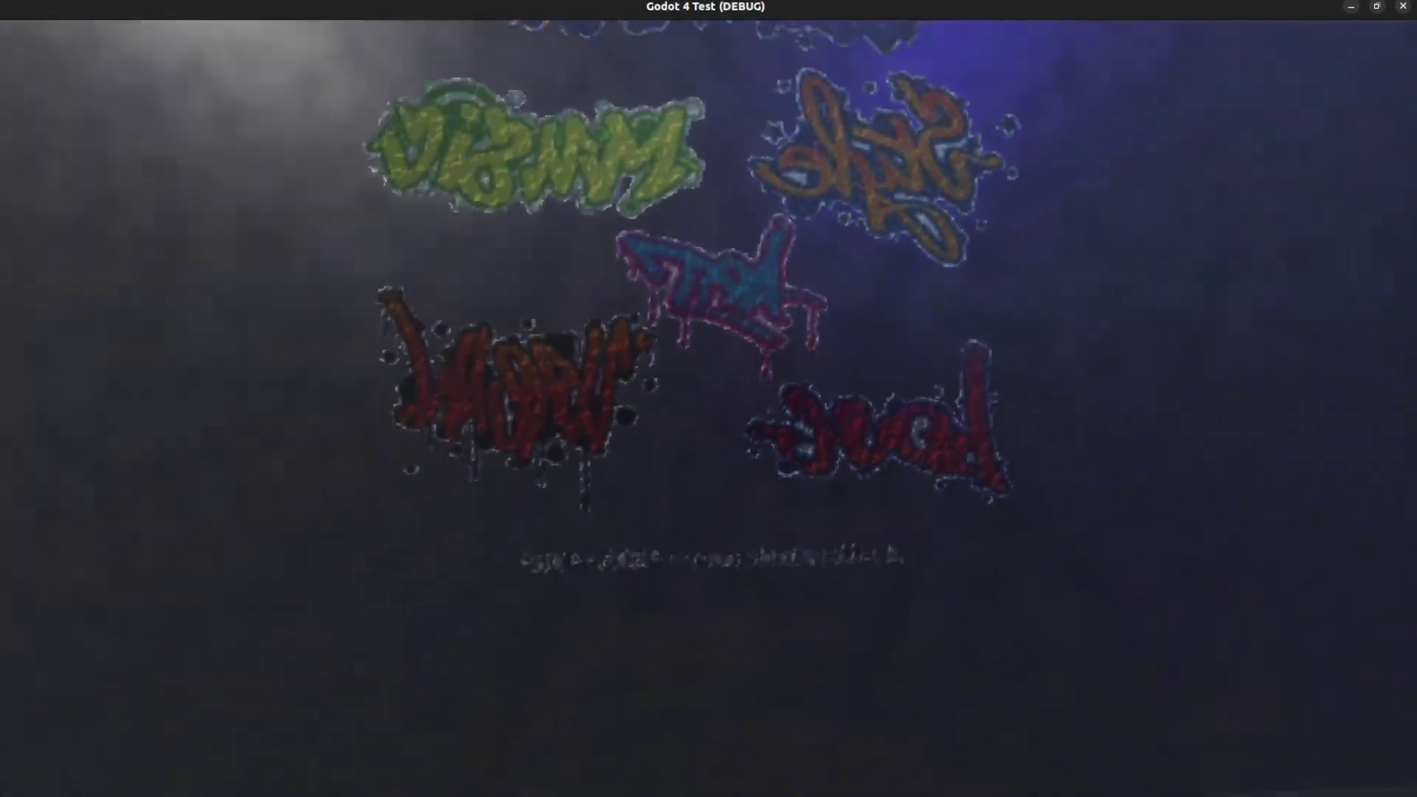
pyautogui.press('w')
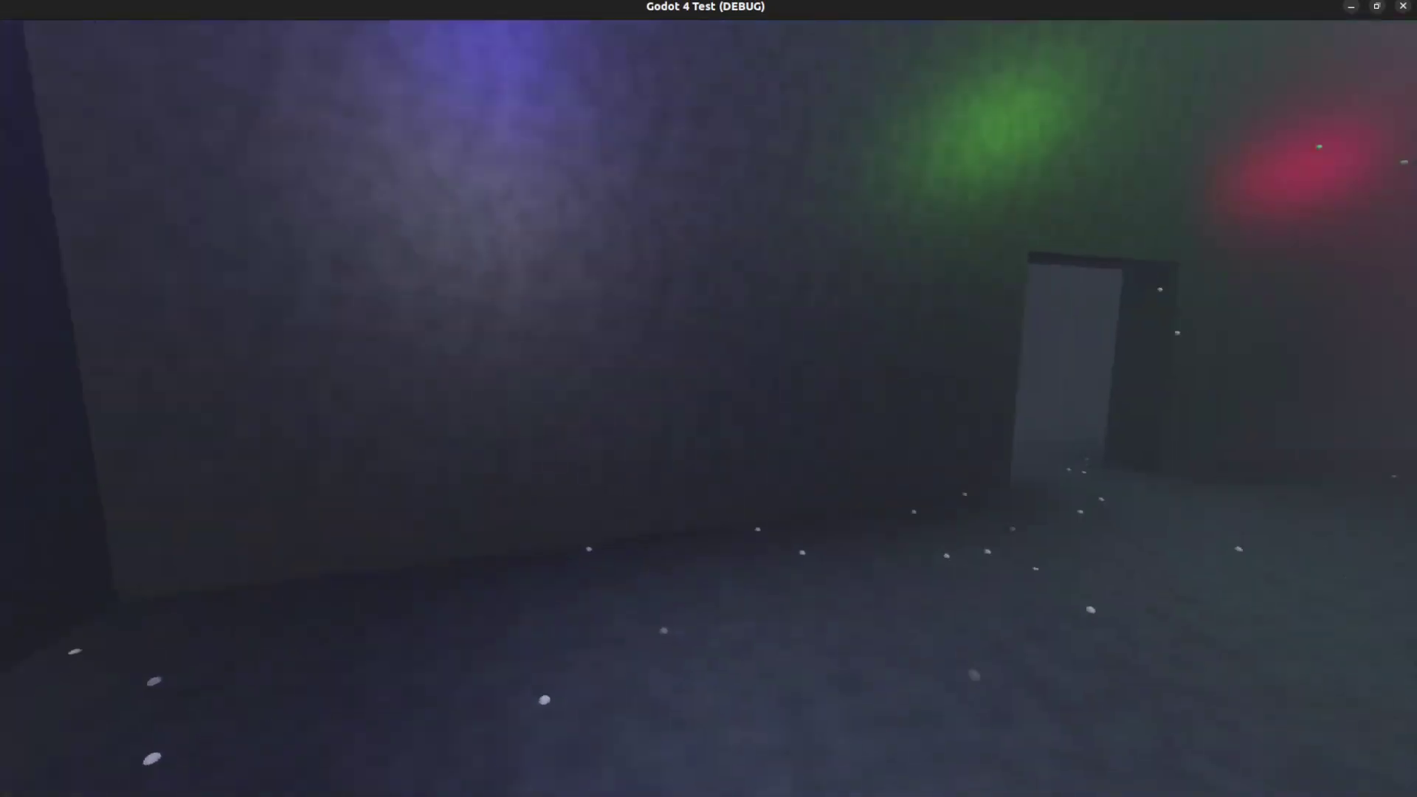
# Fly through the doorway and around the room's coloured lights, blocks and pillars, and close the running game
pyautogui.press('w')
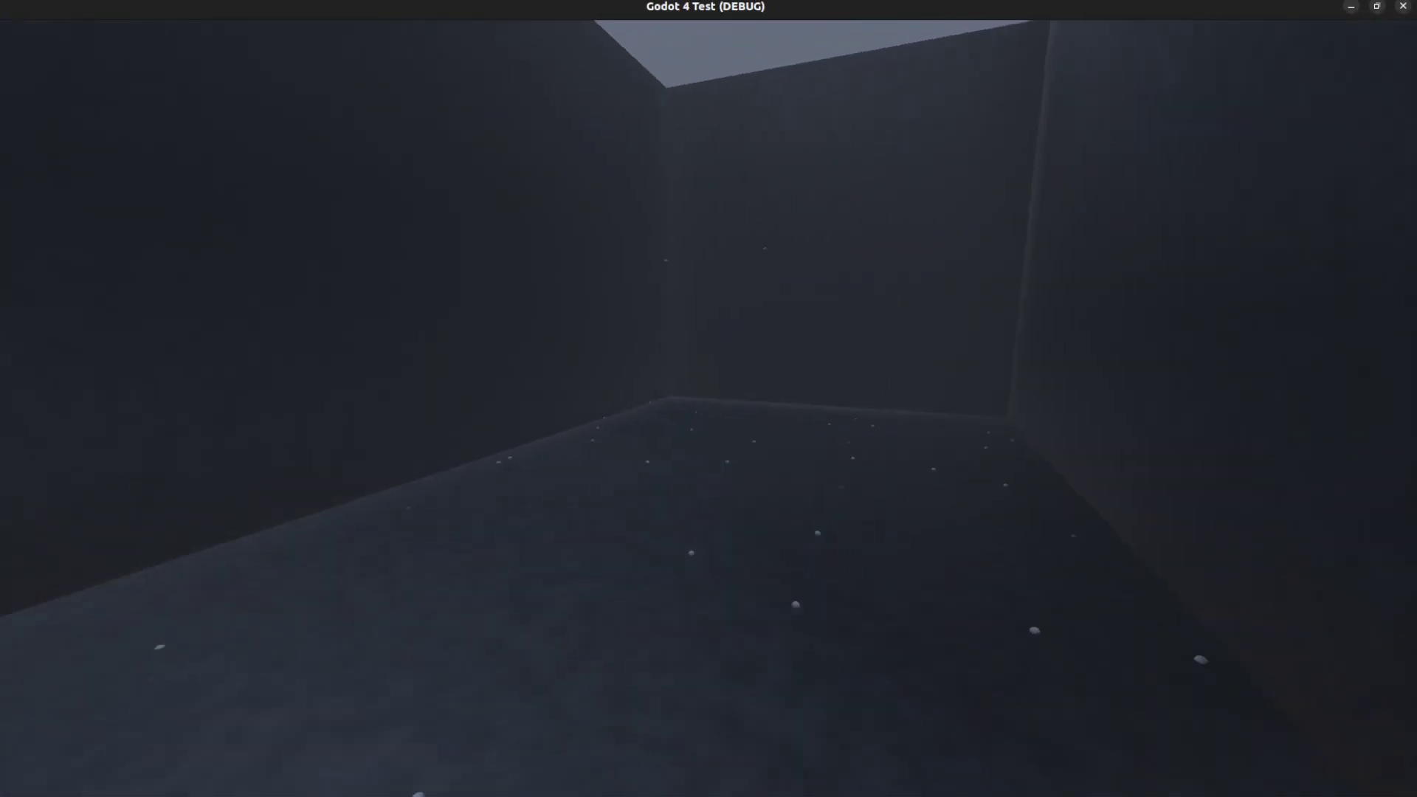
pyautogui.press('w')
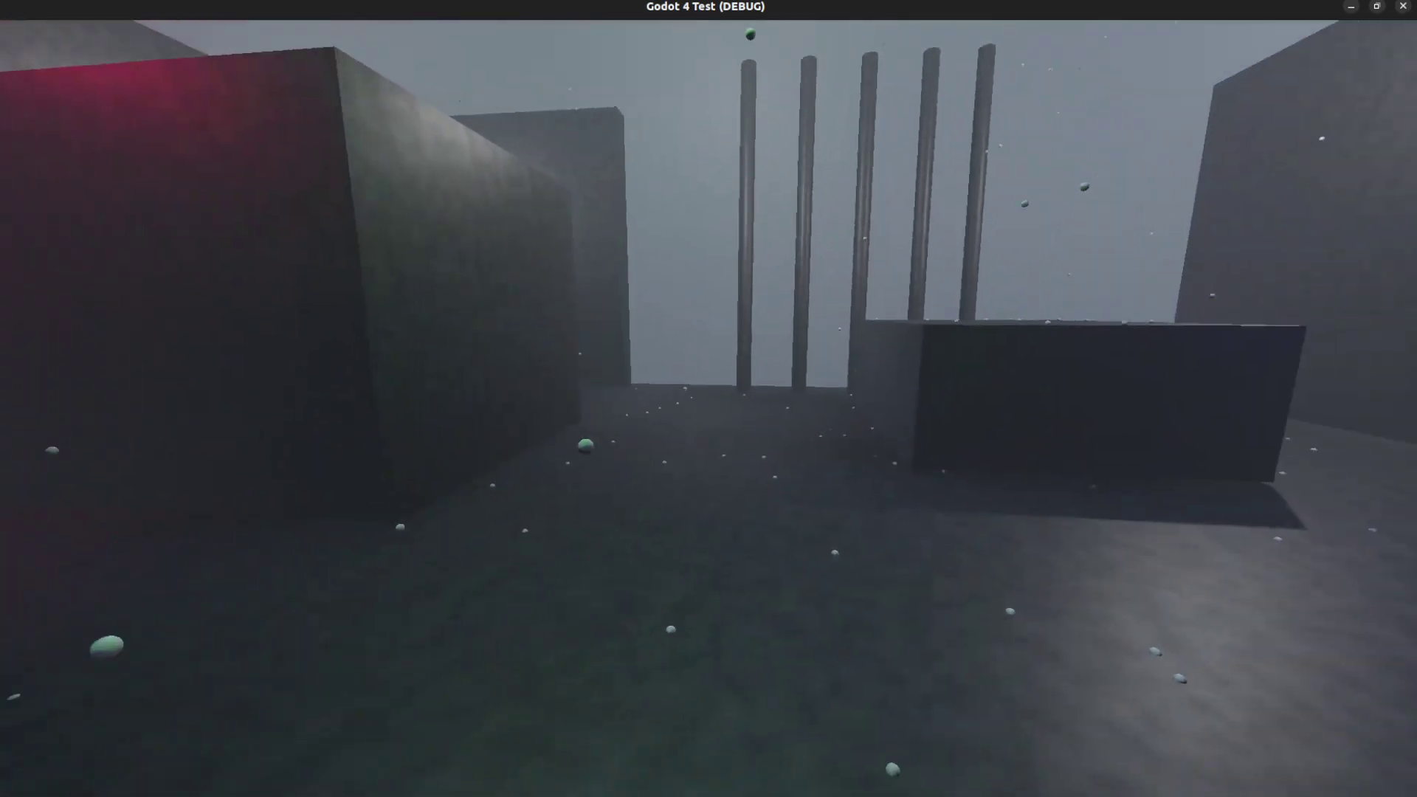
pyautogui.press('w')
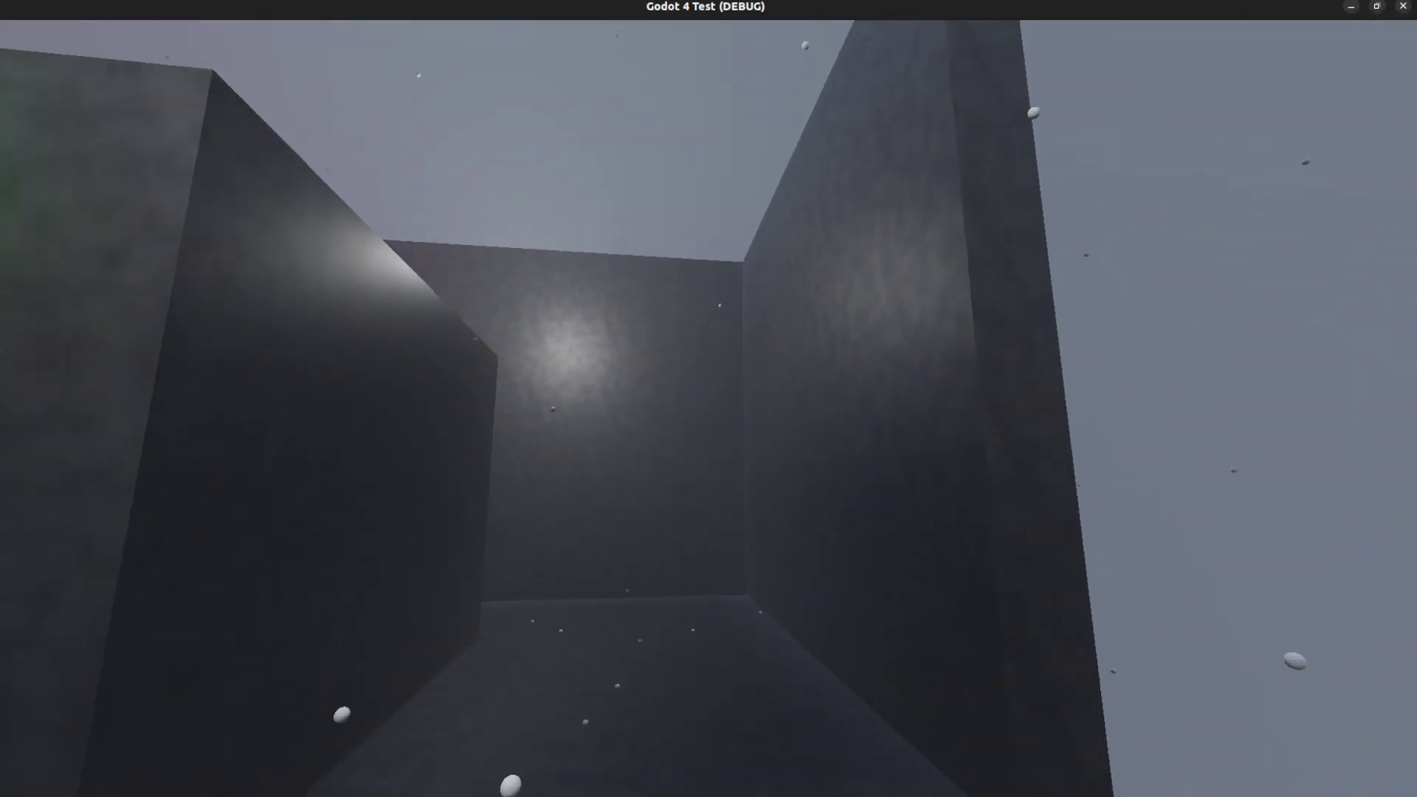
pyautogui.press('w')
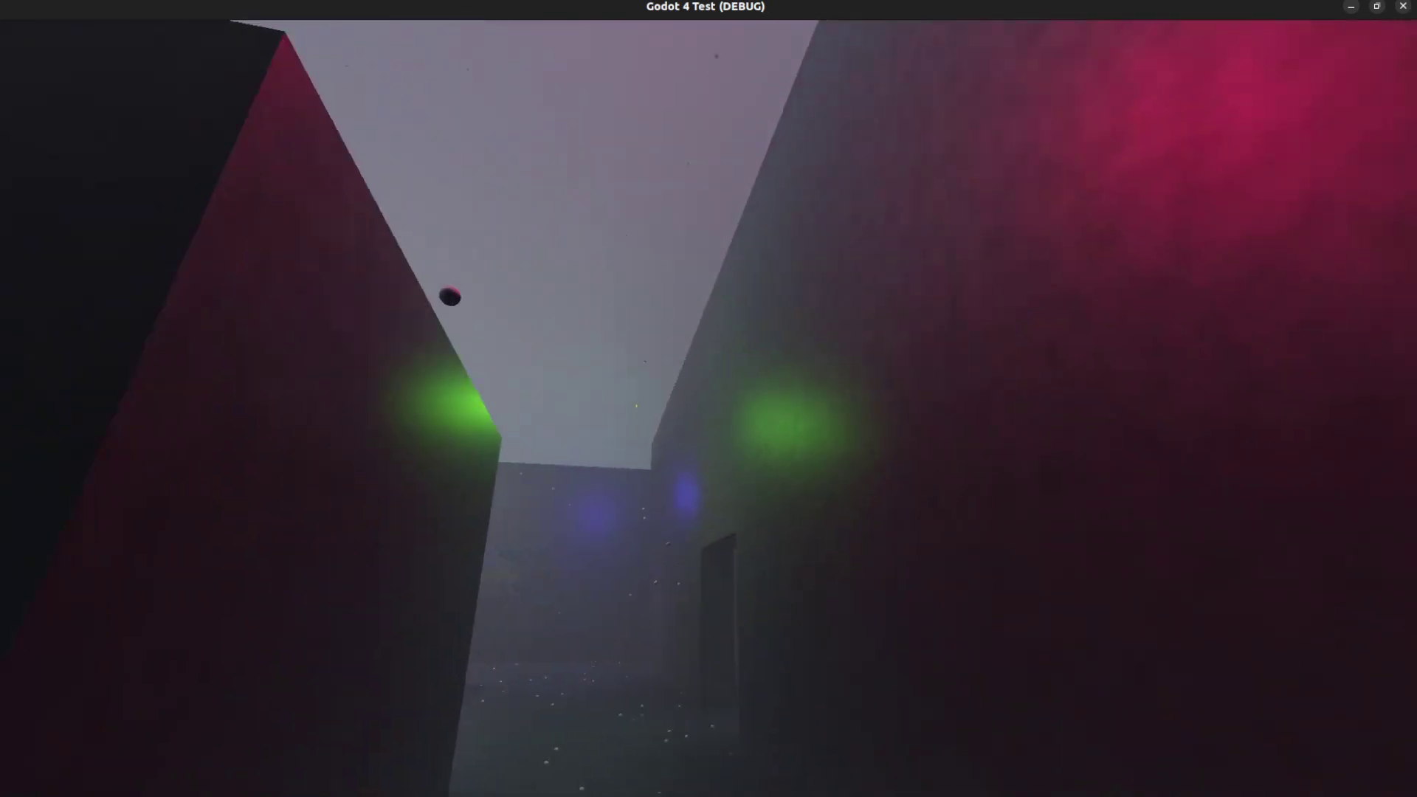
pyautogui.press('s')
pyautogui.press('w')
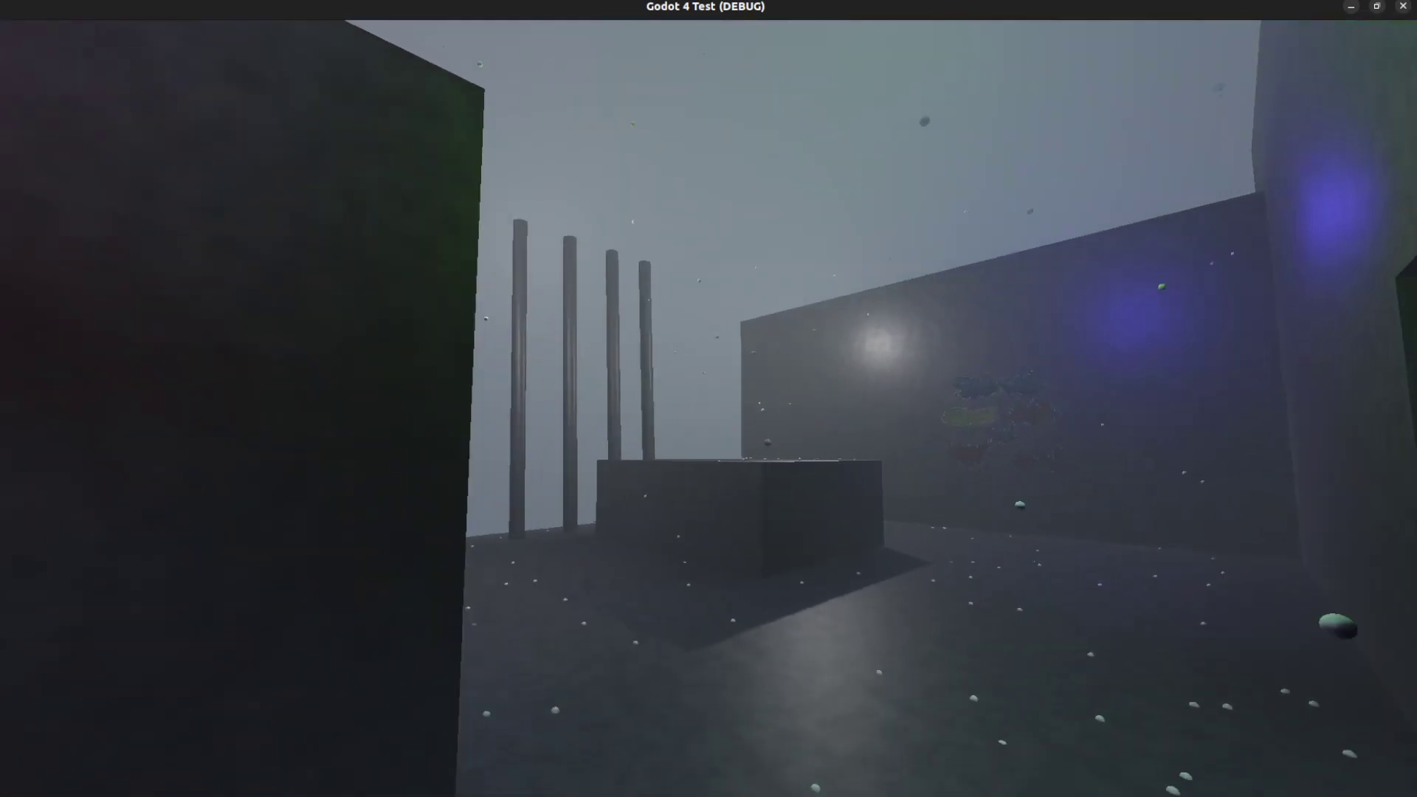
pyautogui.press('w')
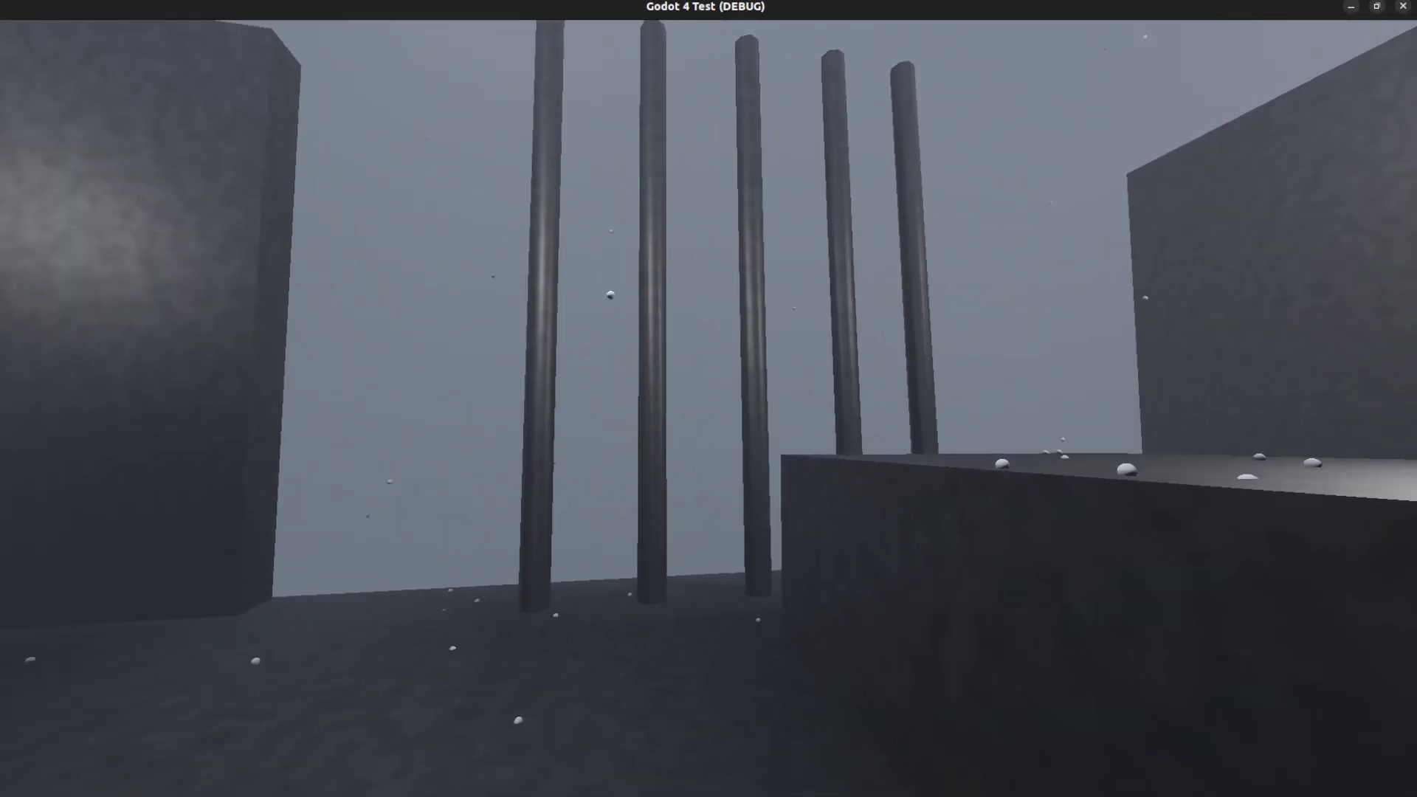
pyautogui.press('w')
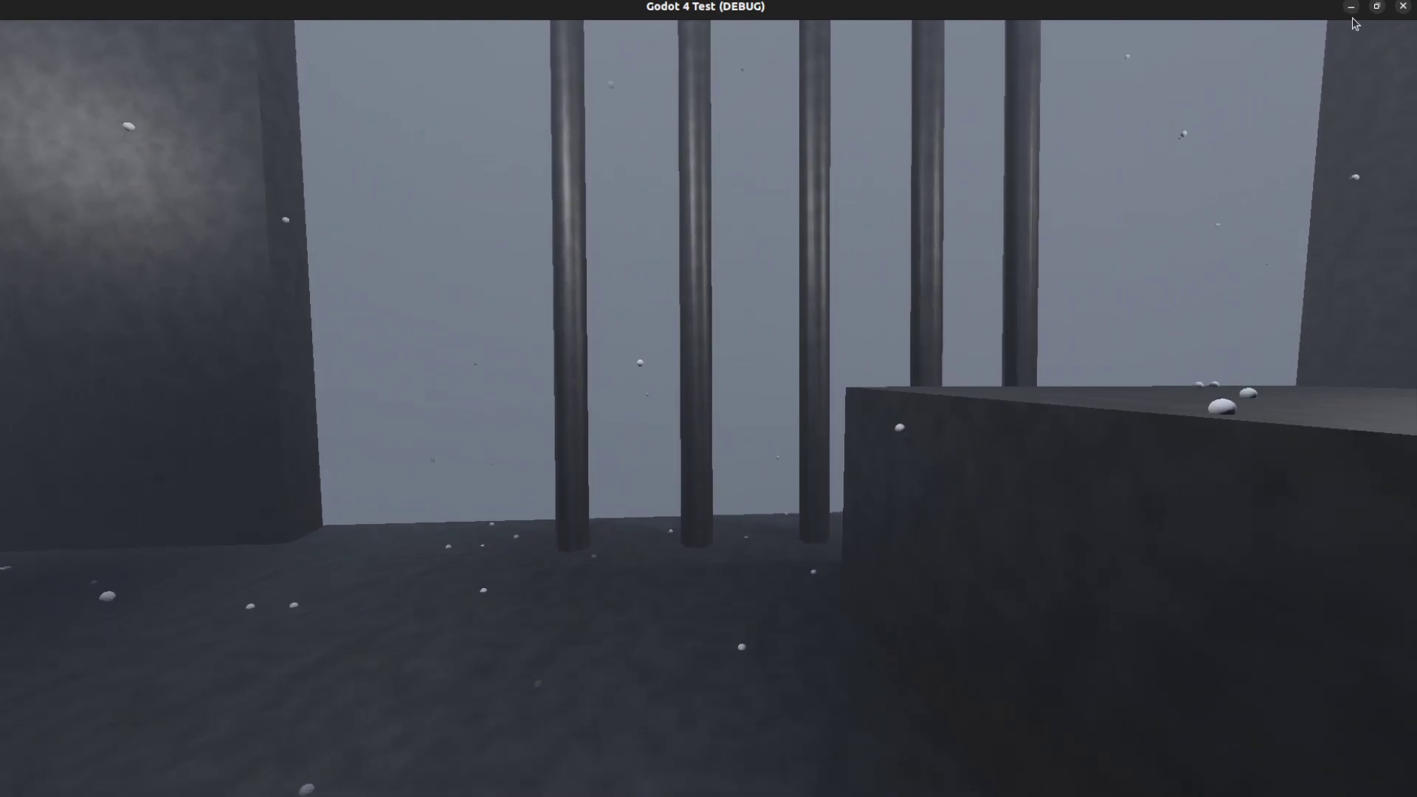
pyautogui.click(1403, 6)
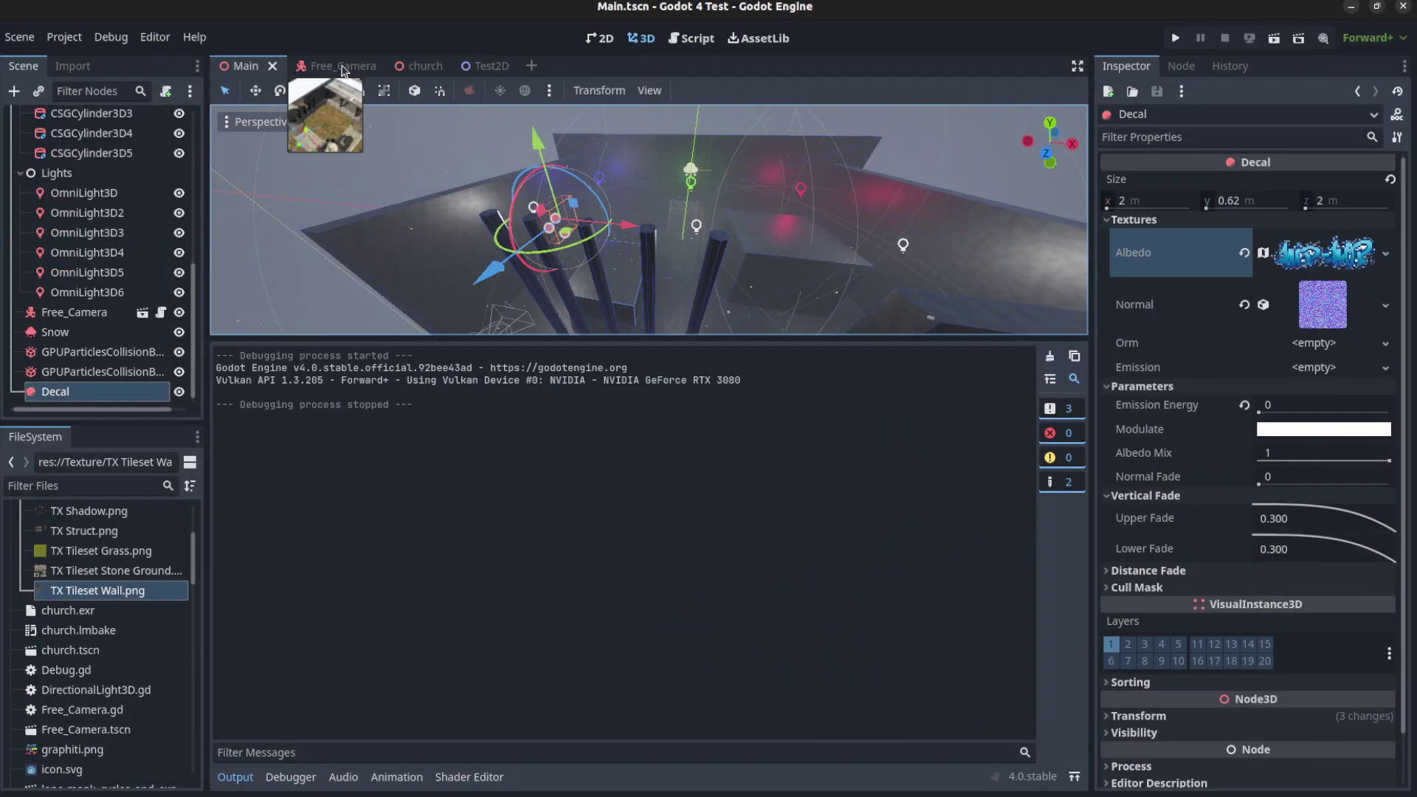
# Open the church scene in an enlarged viewport and examine the columned pavilion in the courtyard from several sides
pyautogui.click(417, 65)
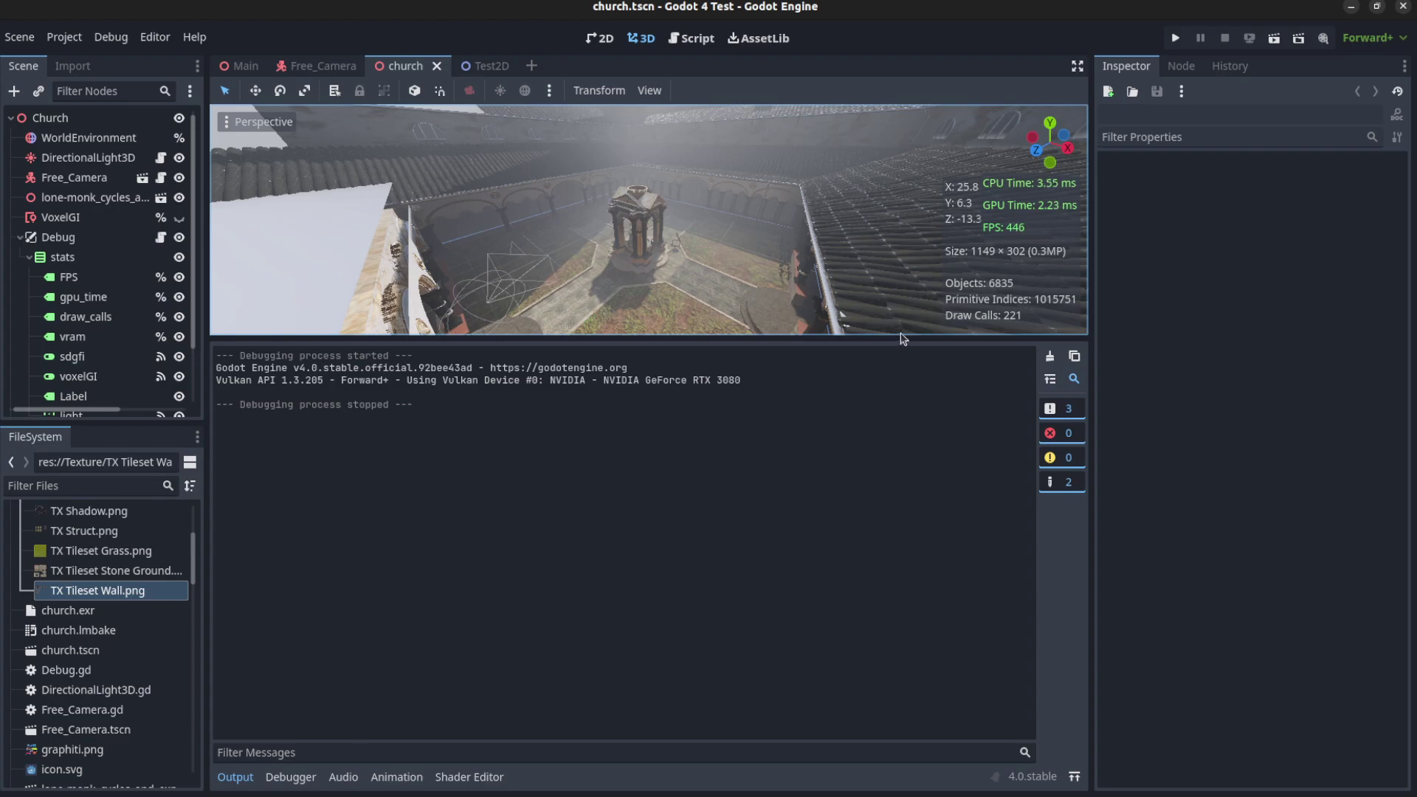
pyautogui.moveTo(950, 337); pyautogui.dragTo(974, 792)
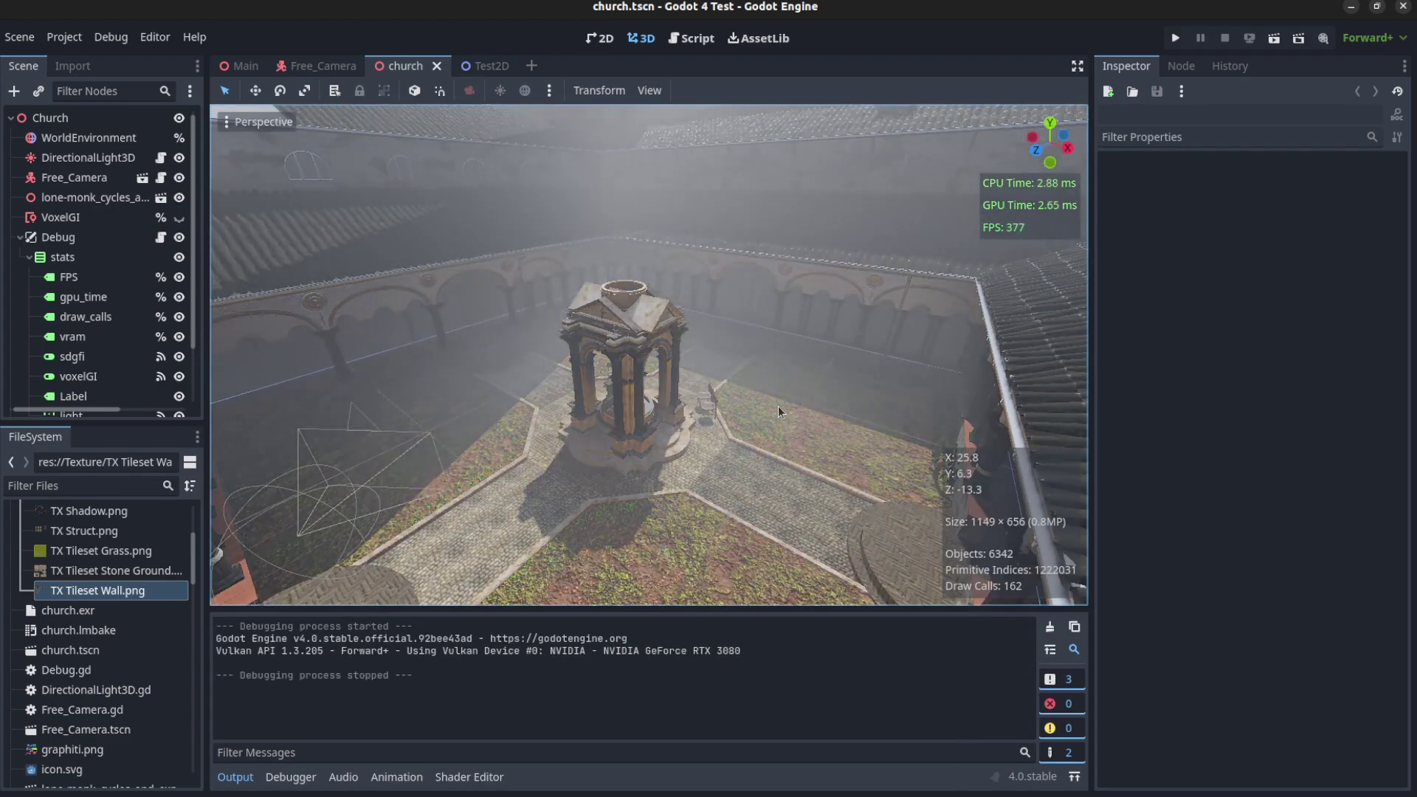
pyautogui.scroll(6, 778, 406)
pyautogui.moveTo(778, 406); pyautogui.dragTo(264, 277, button='middle')
pyautogui.scroll(-4, 622, 307)
pyautogui.scroll(-3, 622, 307)
pyautogui.scroll(10, 437, 347)
pyautogui.scroll(-5, 264, 277)
pyautogui.scroll(5, 732, 342)
pyautogui.moveTo(732, 342); pyautogui.dragTo(705, 353, button='middle')
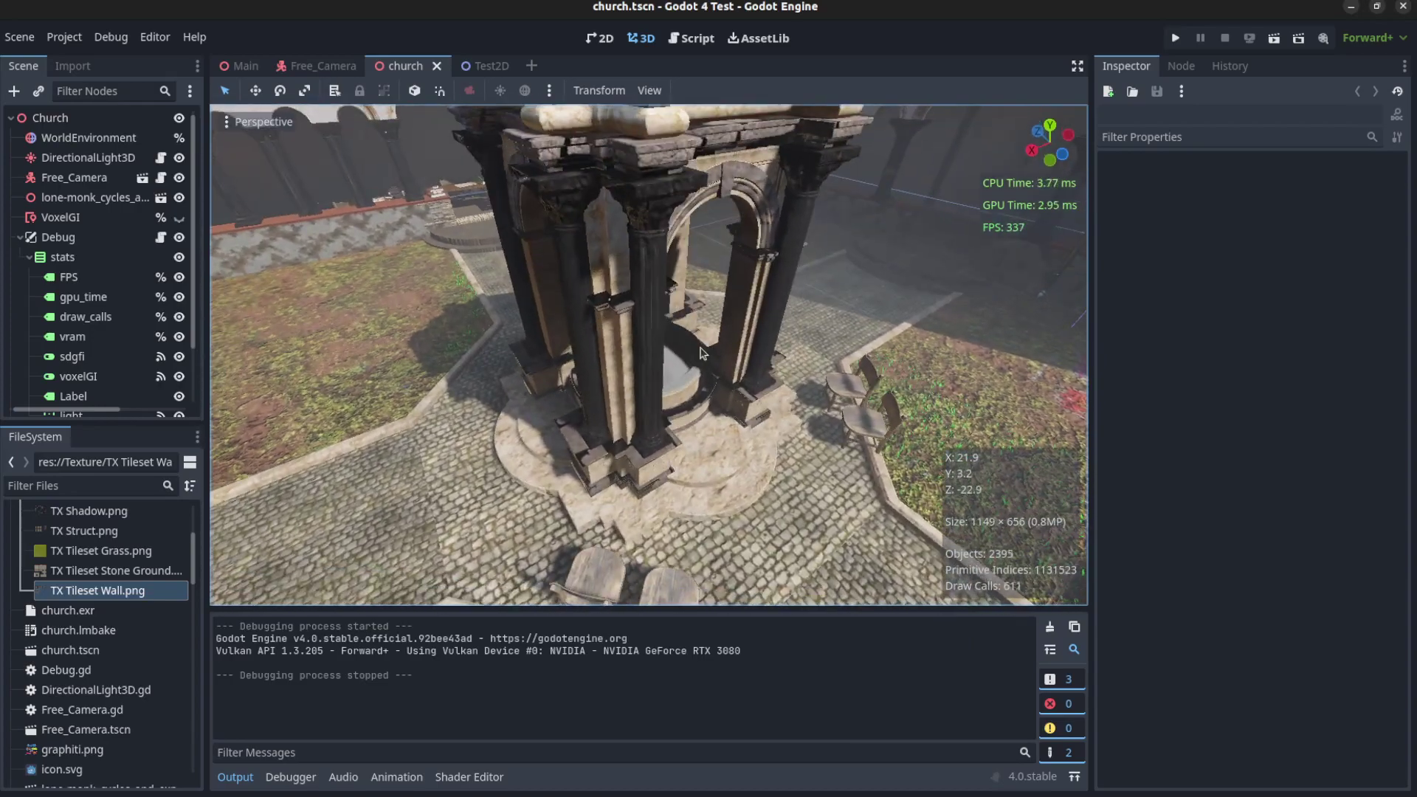
pyautogui.moveTo(521, 383); pyautogui.dragTo(807, 381, button='middle')
# Run the church scene, fly around the courtyard, its arcades and the table with books, and close the game
pyautogui.click(1275, 40)
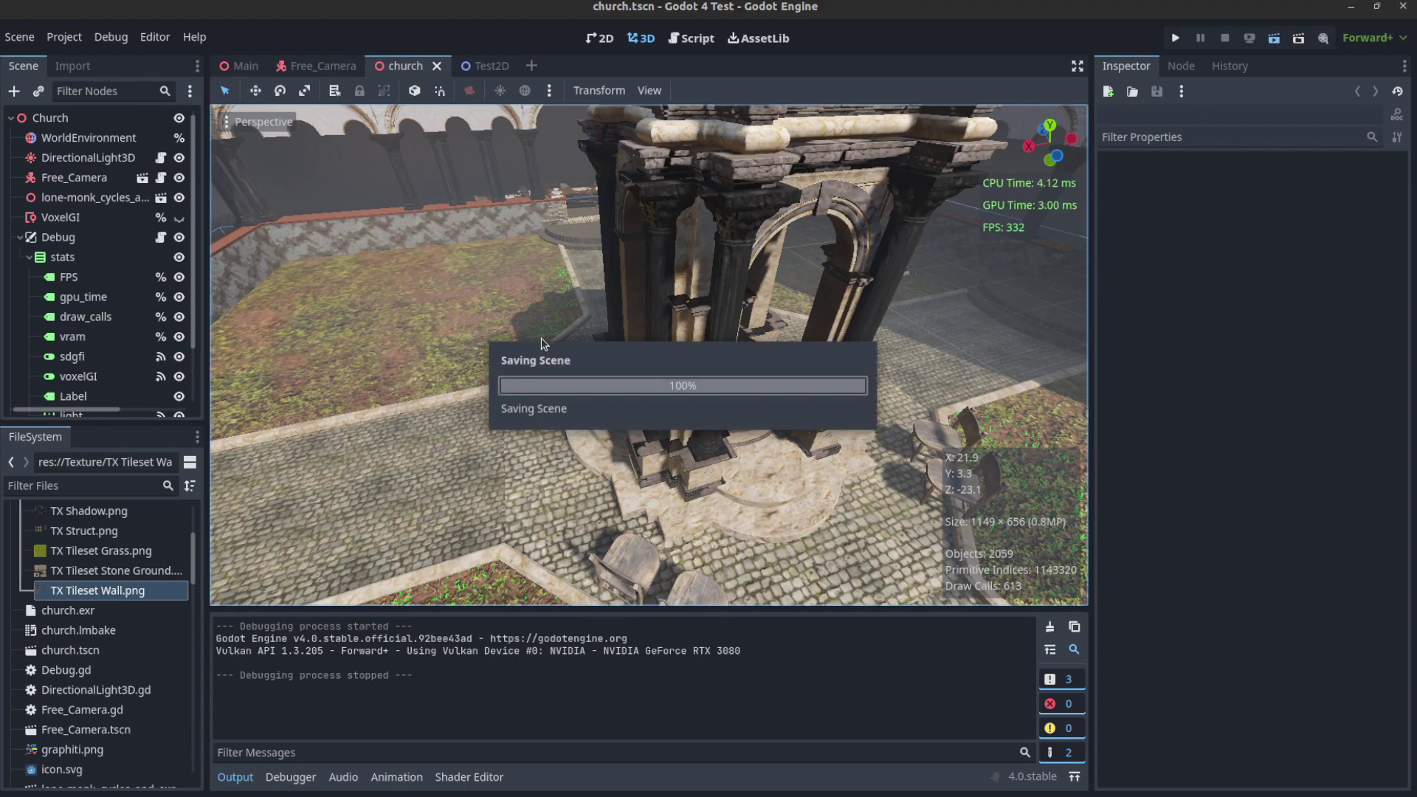
pyautogui.press('w')
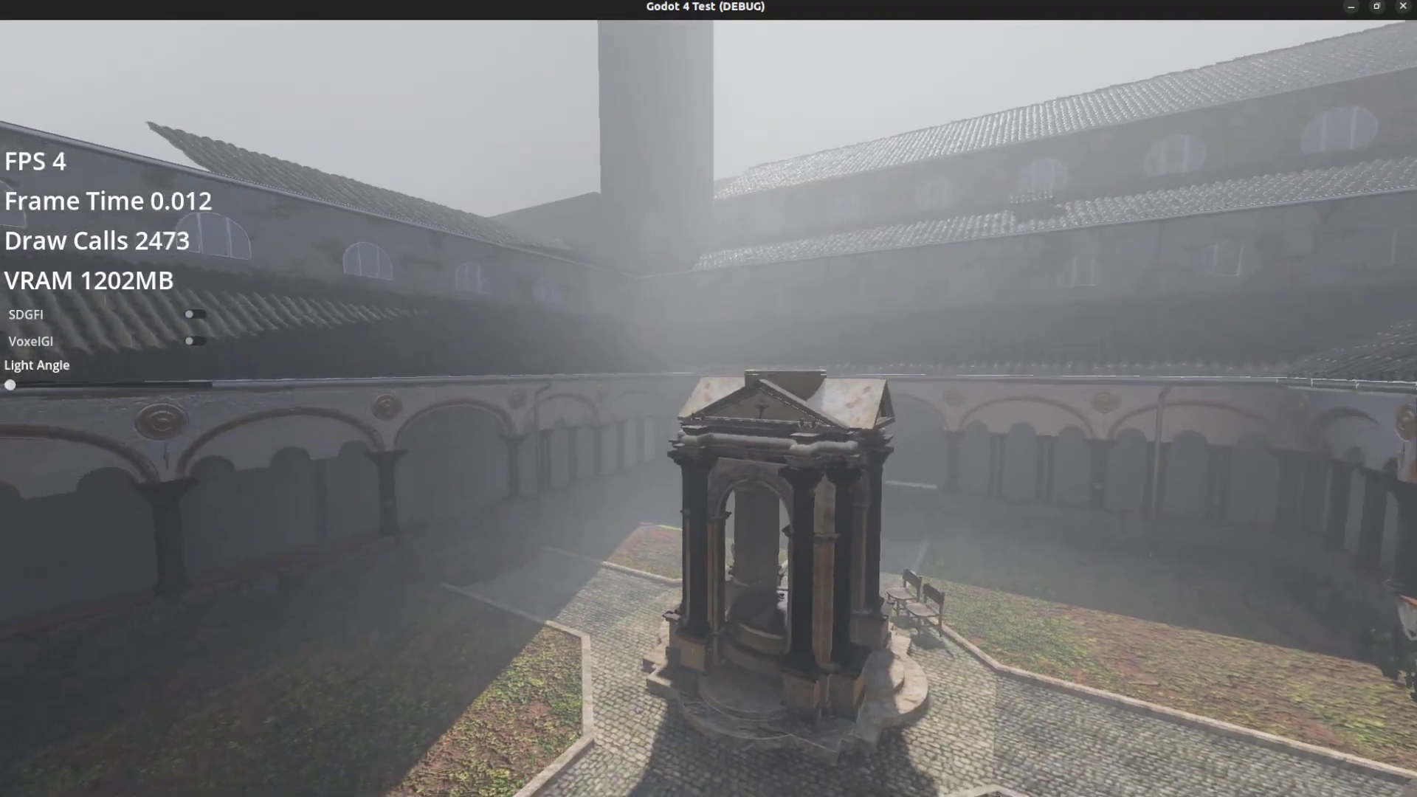
pyautogui.press('w')
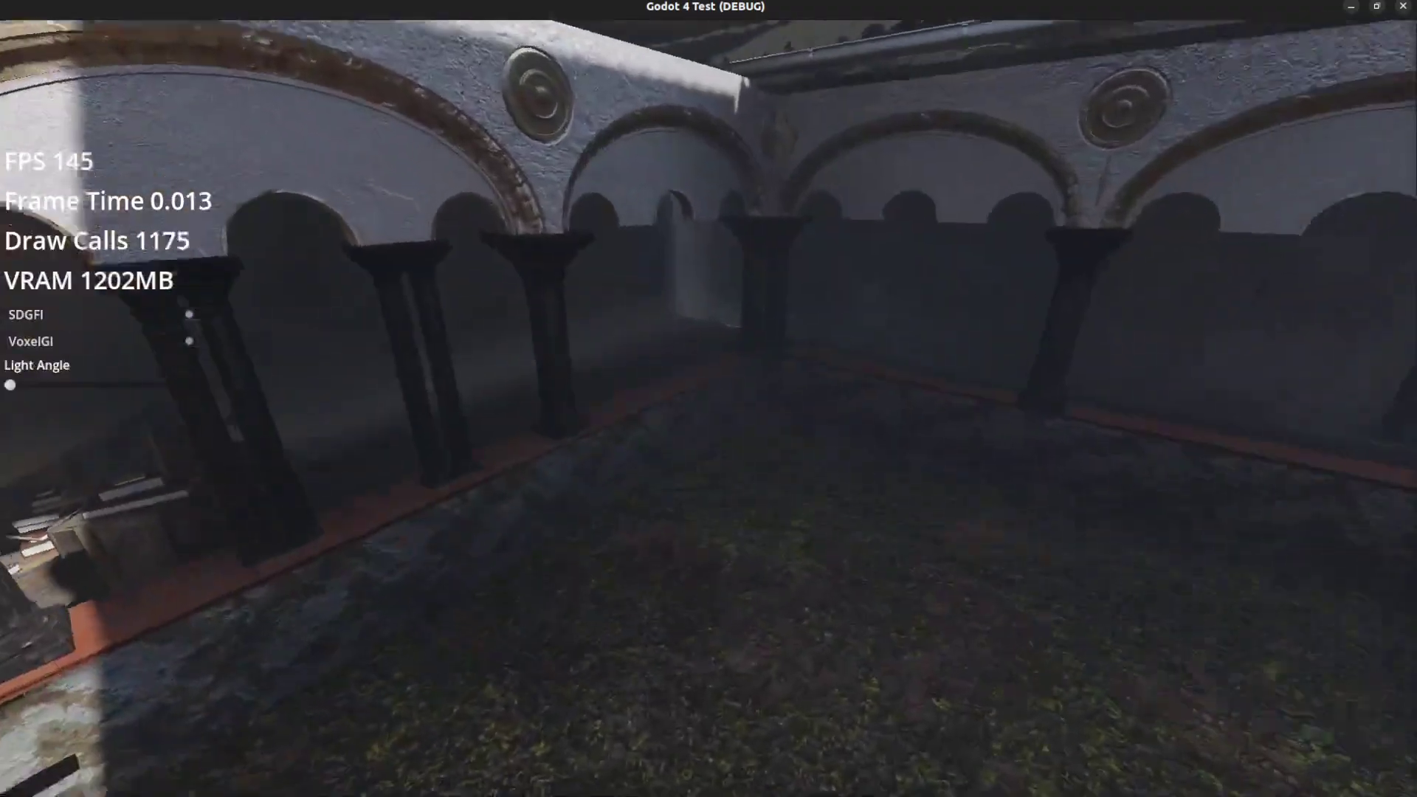
pyautogui.press('w')
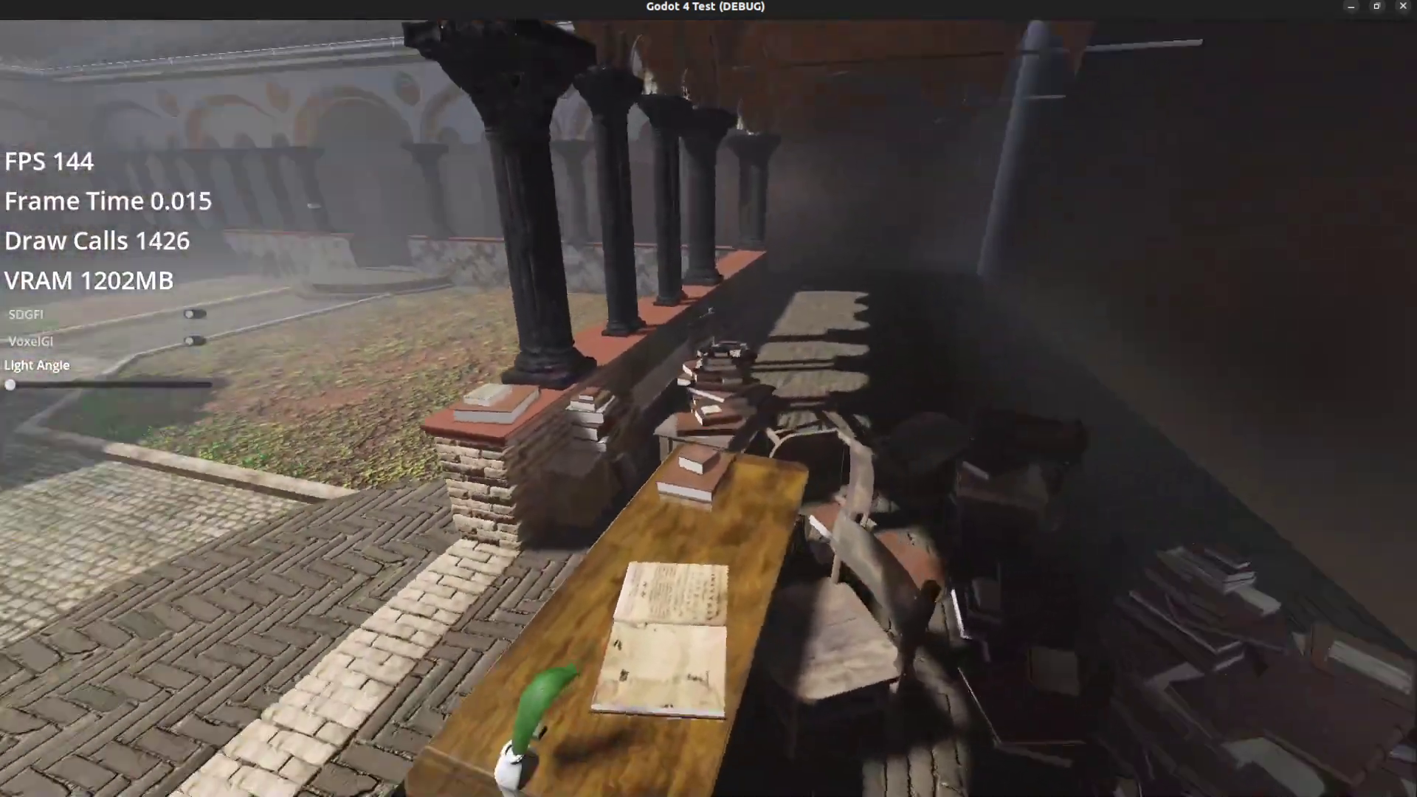
pyautogui.press('s')
pyautogui.press('w')
pyautogui.press('d')
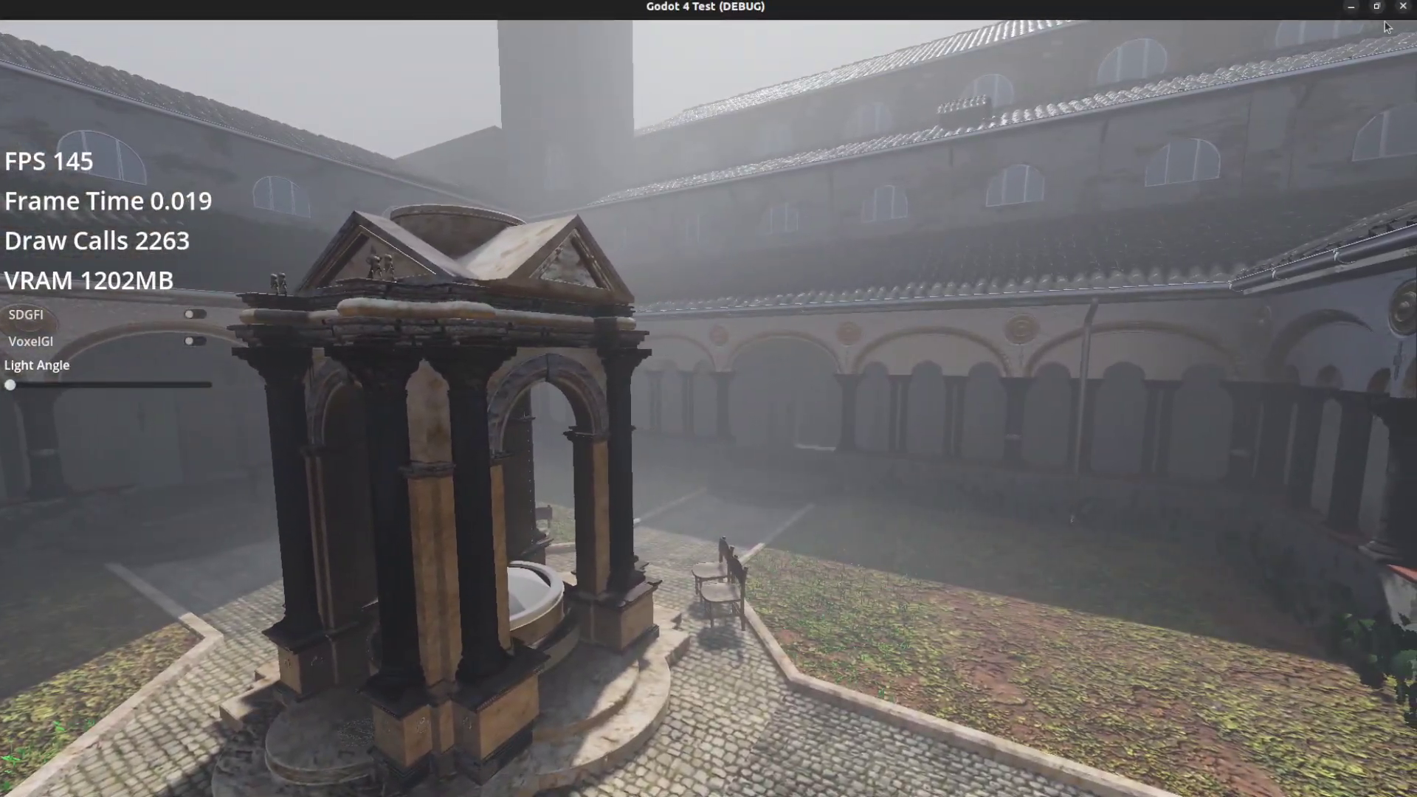
pyautogui.click(1403, 6)
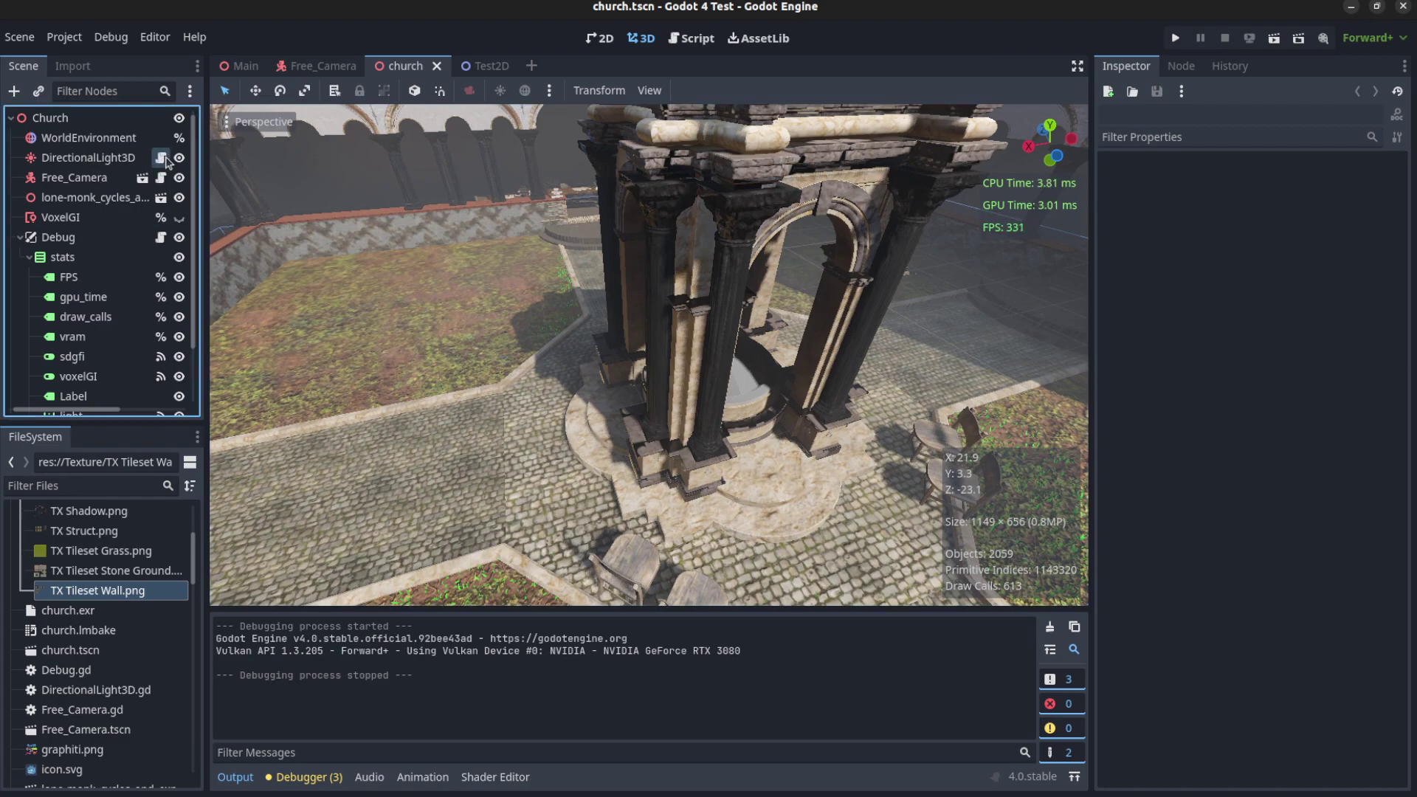
# Review the script attached to the DirectionalLight3D node and close the running church scene
pyautogui.click(161, 158)
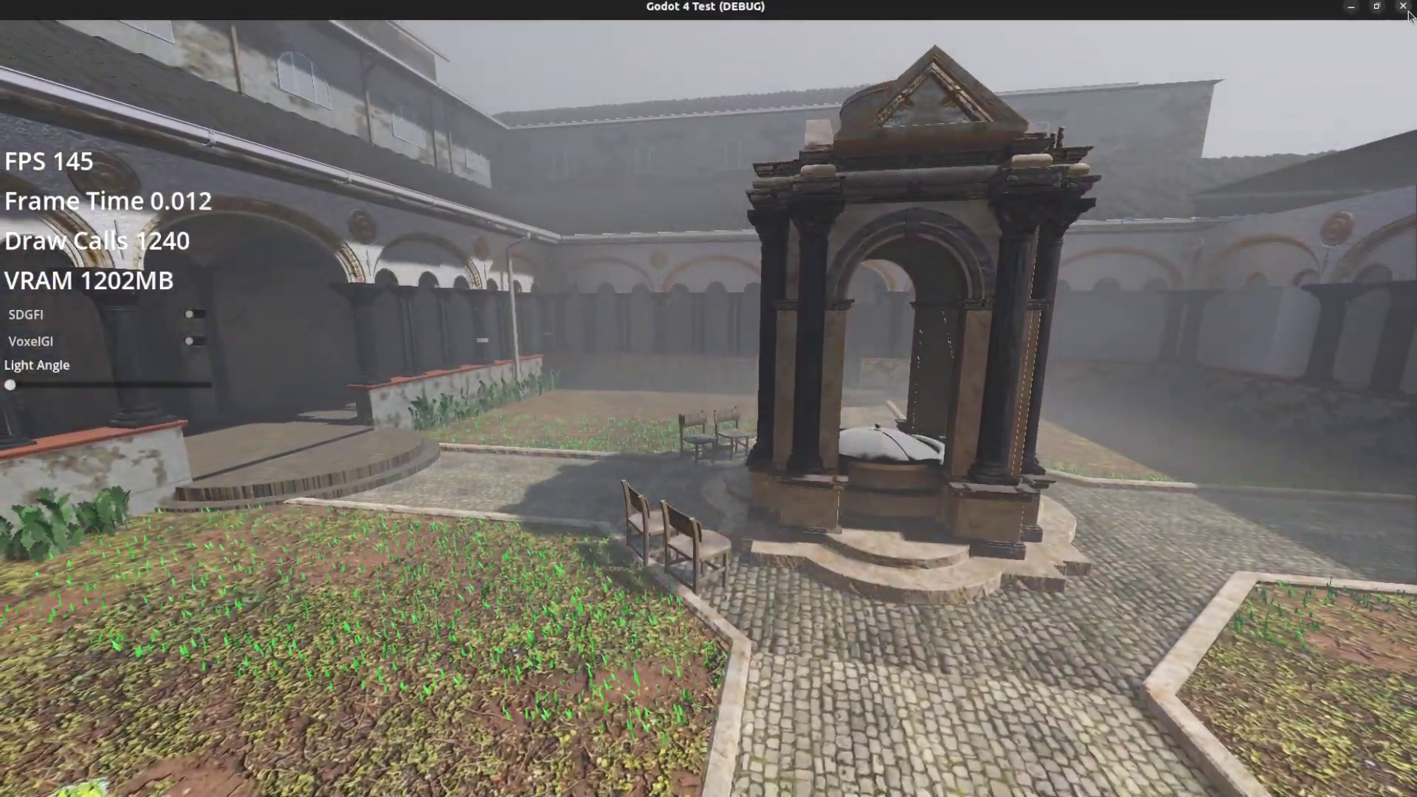
pyautogui.click(1403, 6)
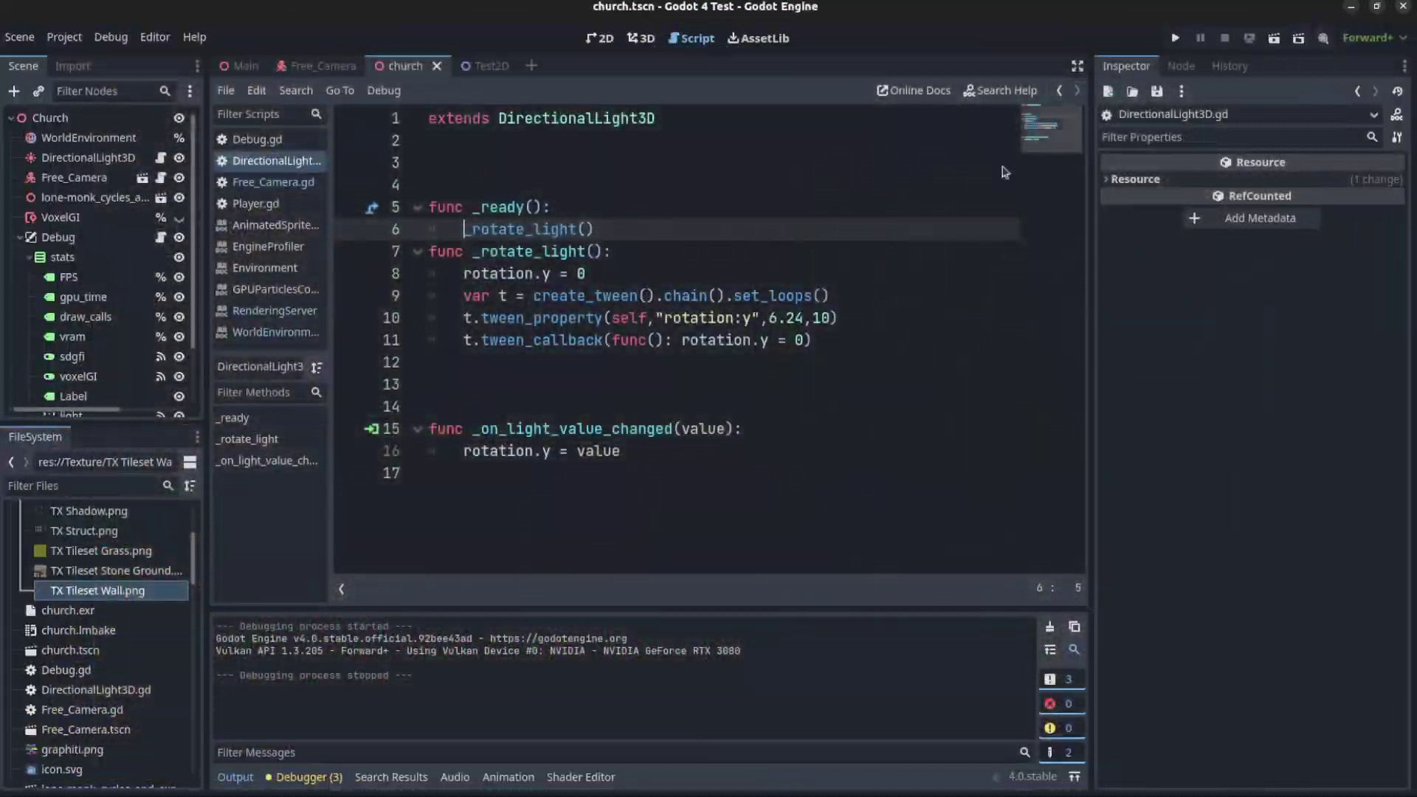
# Open the Test2D scene in the 2D view and make main the active TileMap layer
pyautogui.click(473, 67)
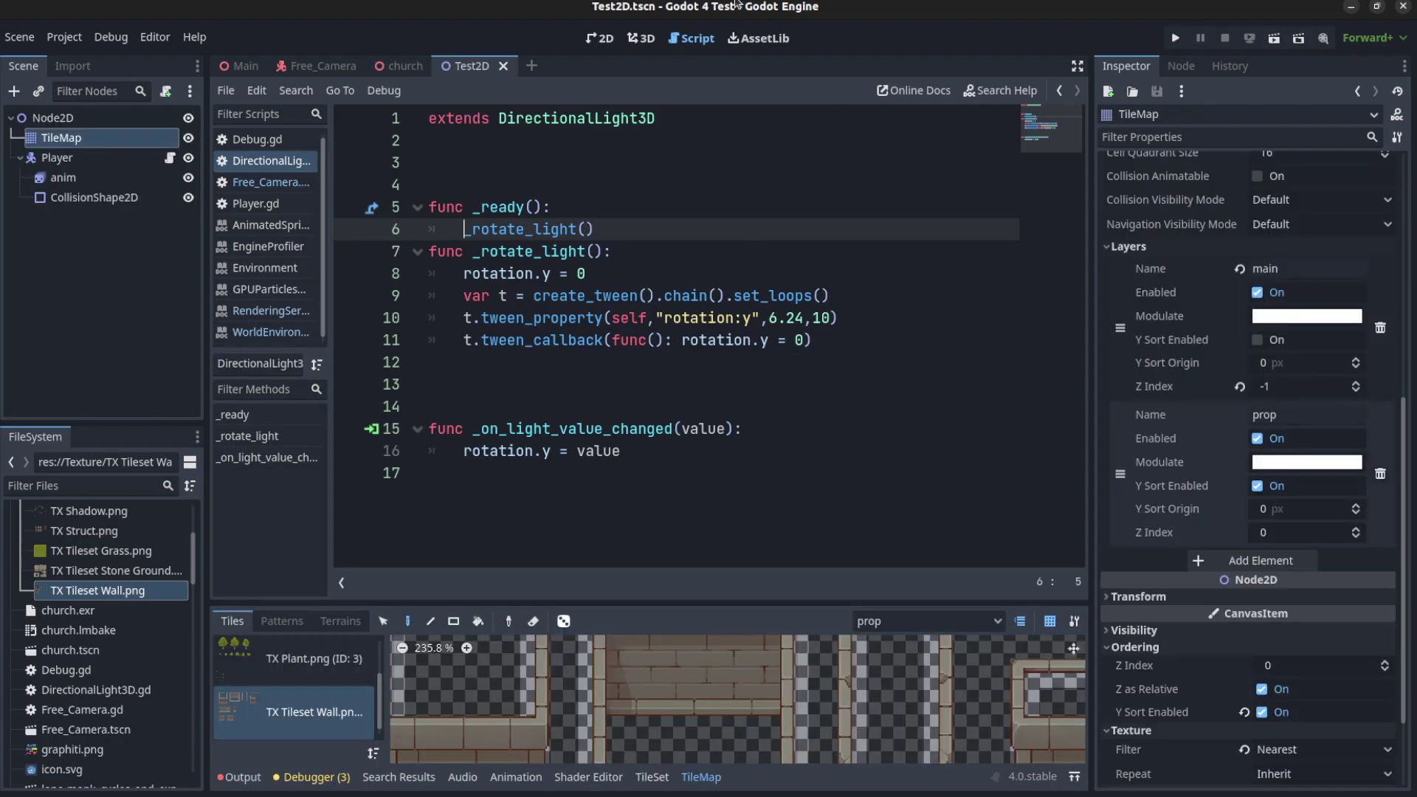
pyautogui.click(600, 38)
pyautogui.scroll(-4, 668, 414)
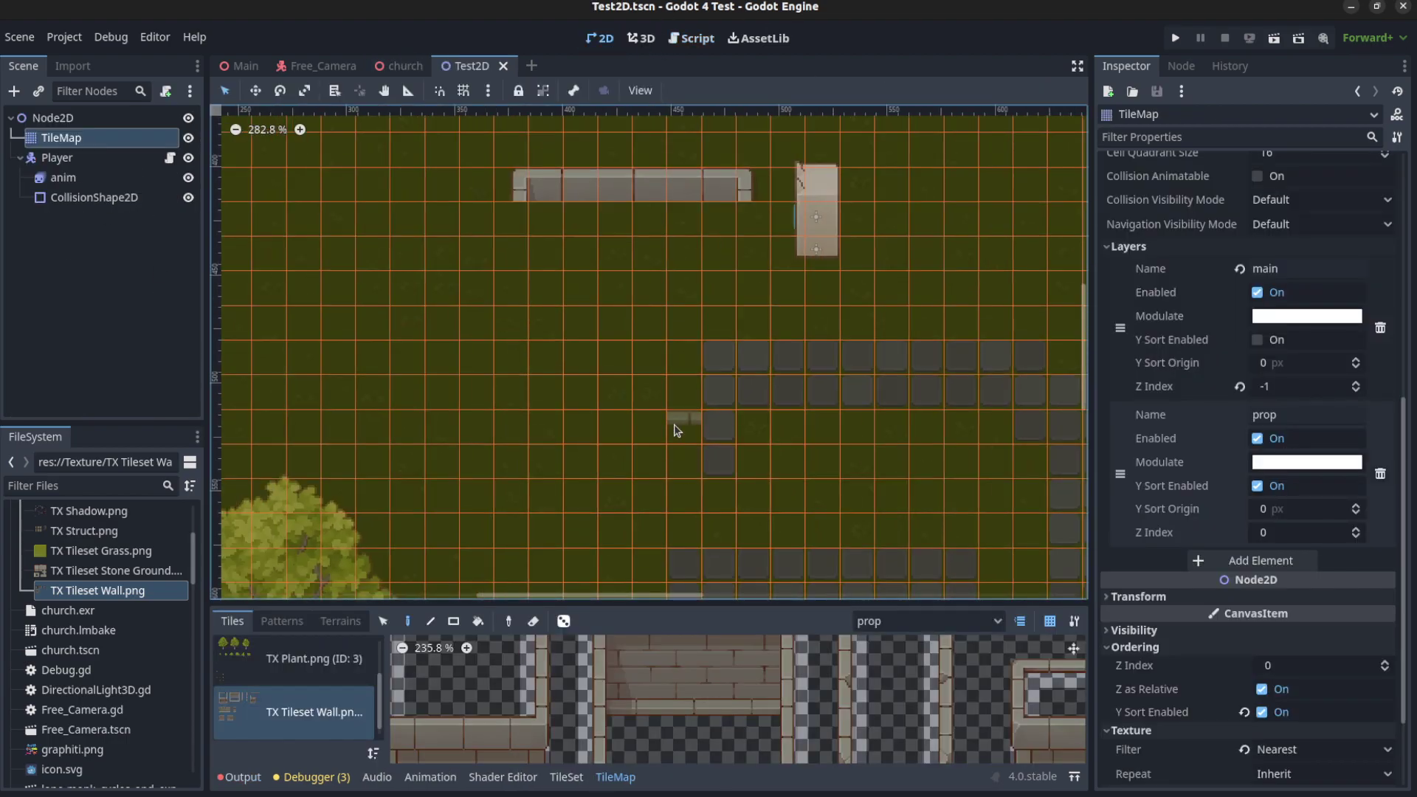
pyautogui.scroll(-5, 668, 414)
pyautogui.moveTo(667, 411); pyautogui.dragTo(619, 312, button='middle')
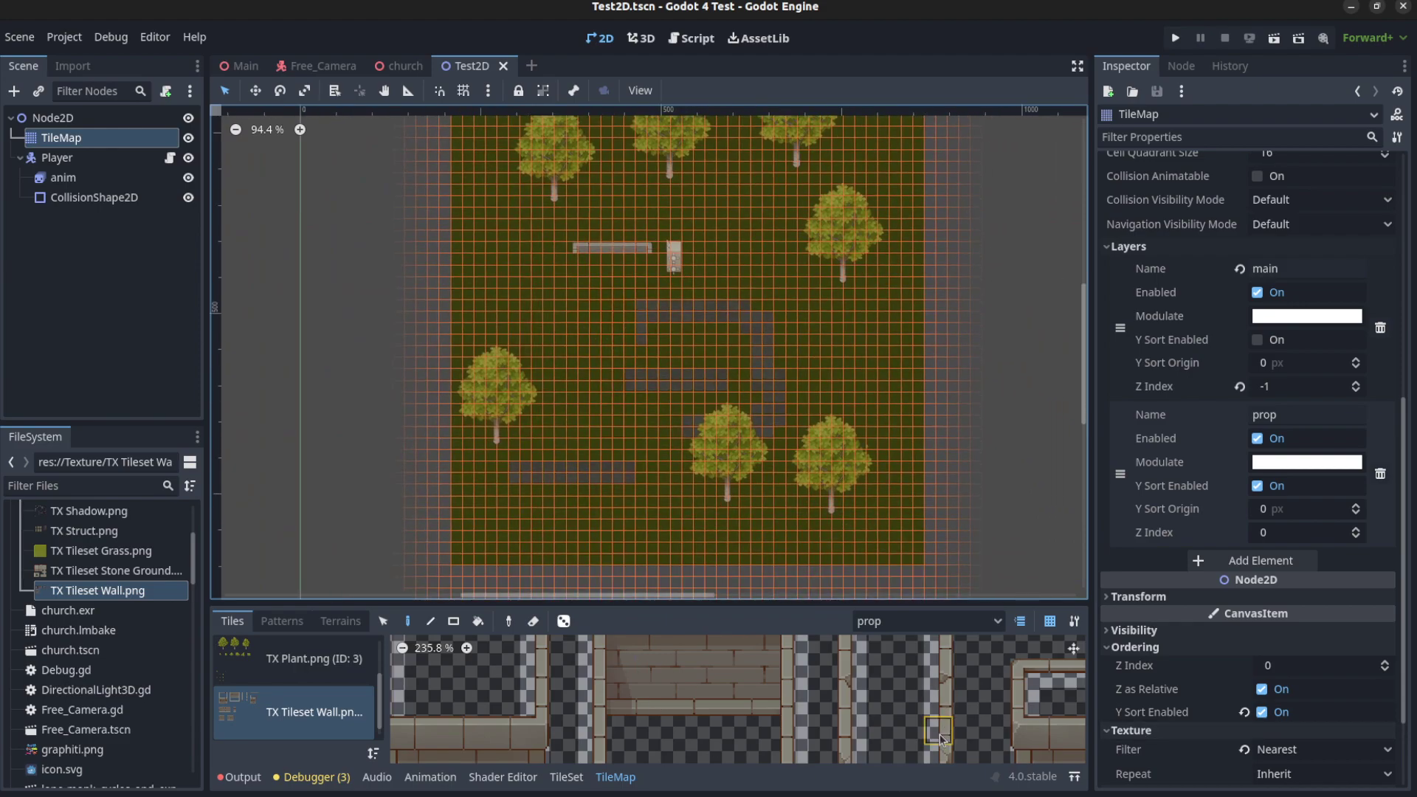
pyautogui.click(886, 622)
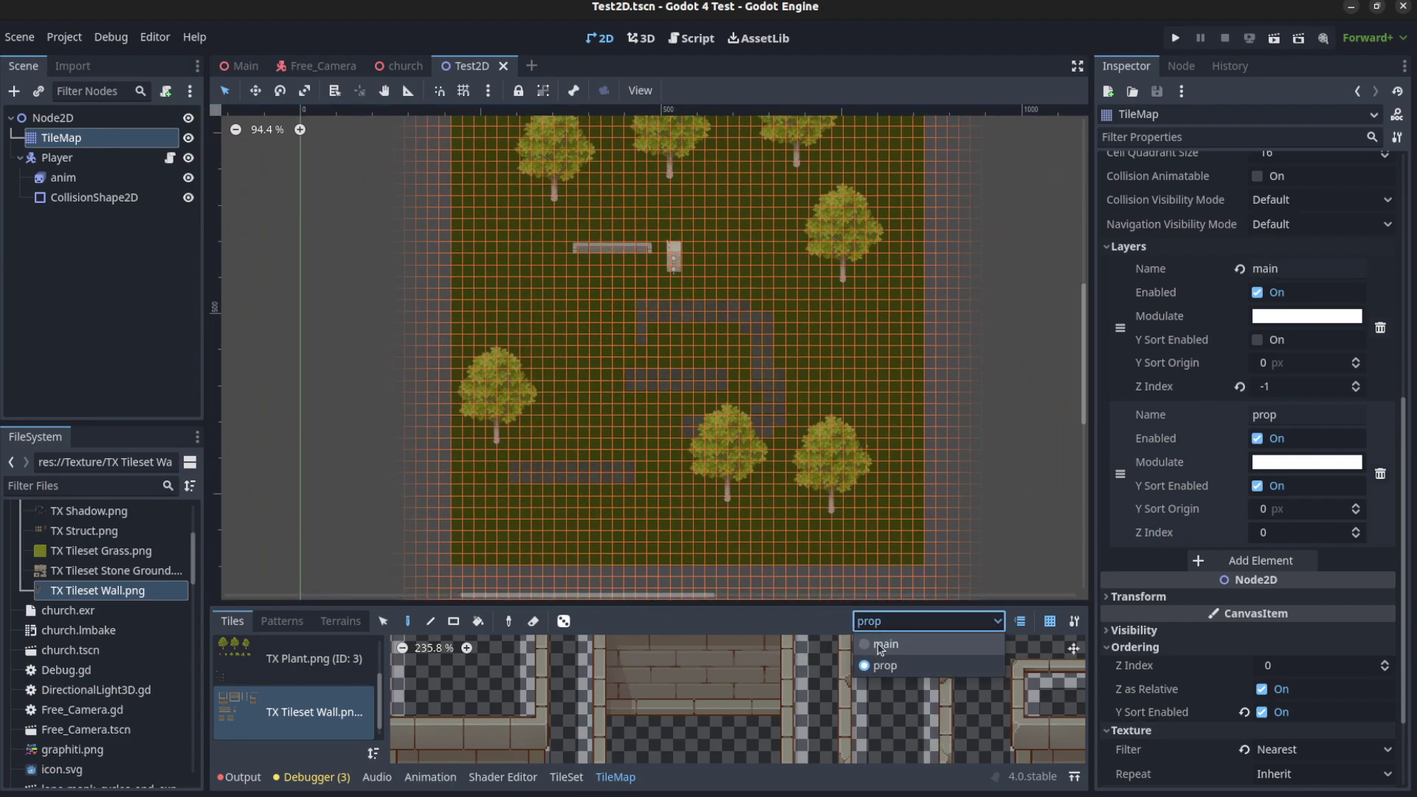
pyautogui.click(878, 644)
# Examine the grass, stone paths, wall pieces and trees across the whole tile map
pyautogui.scroll(5, 398, 411)
pyautogui.moveTo(744, 366); pyautogui.dragTo(622, 310, button='middle')
pyautogui.scroll(-3, 622, 310)
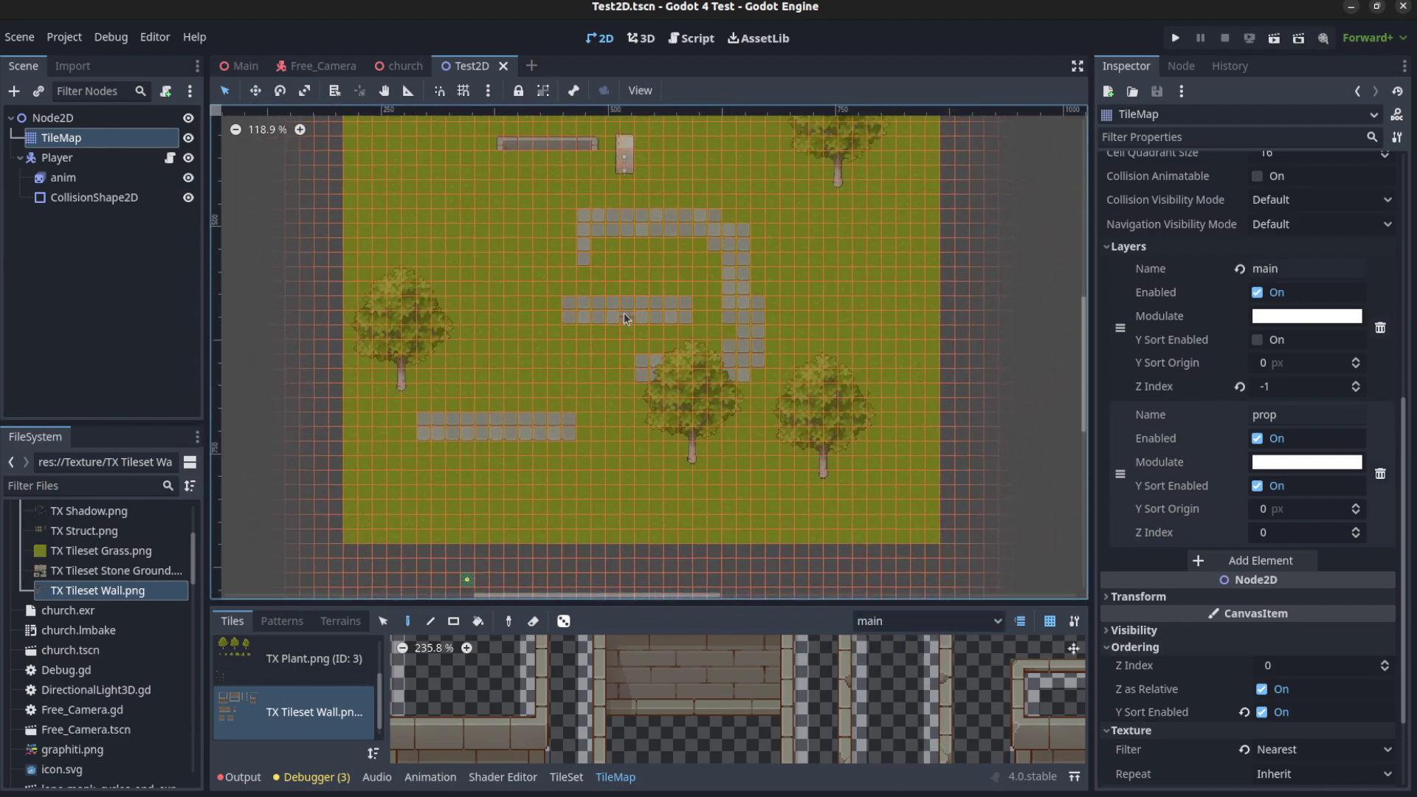
pyautogui.scroll(-1, 617, 287)
pyautogui.moveTo(534, 289); pyautogui.dragTo(531, 339, button='middle')
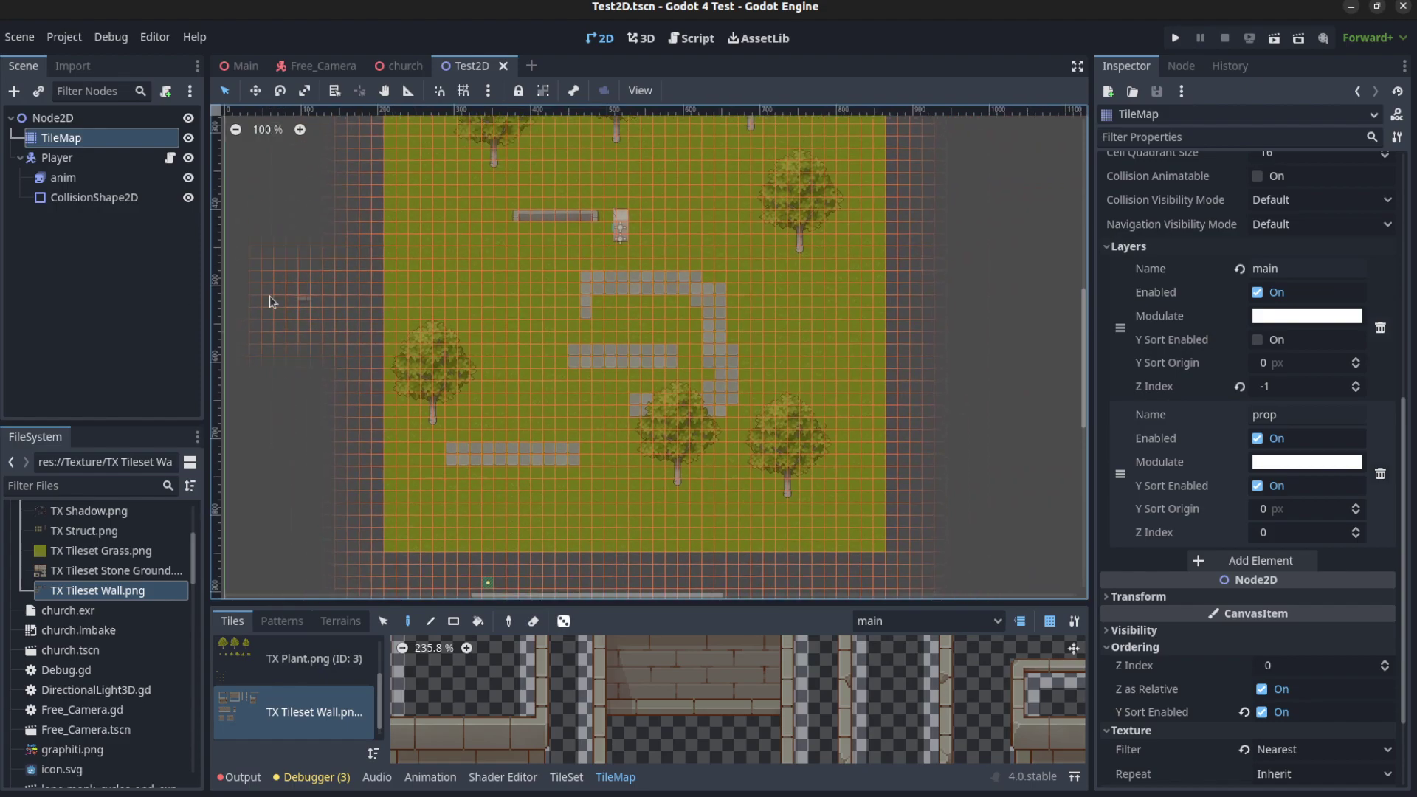
pyautogui.scroll(5, 396, 313)
pyautogui.scroll(-10, 476, 365)
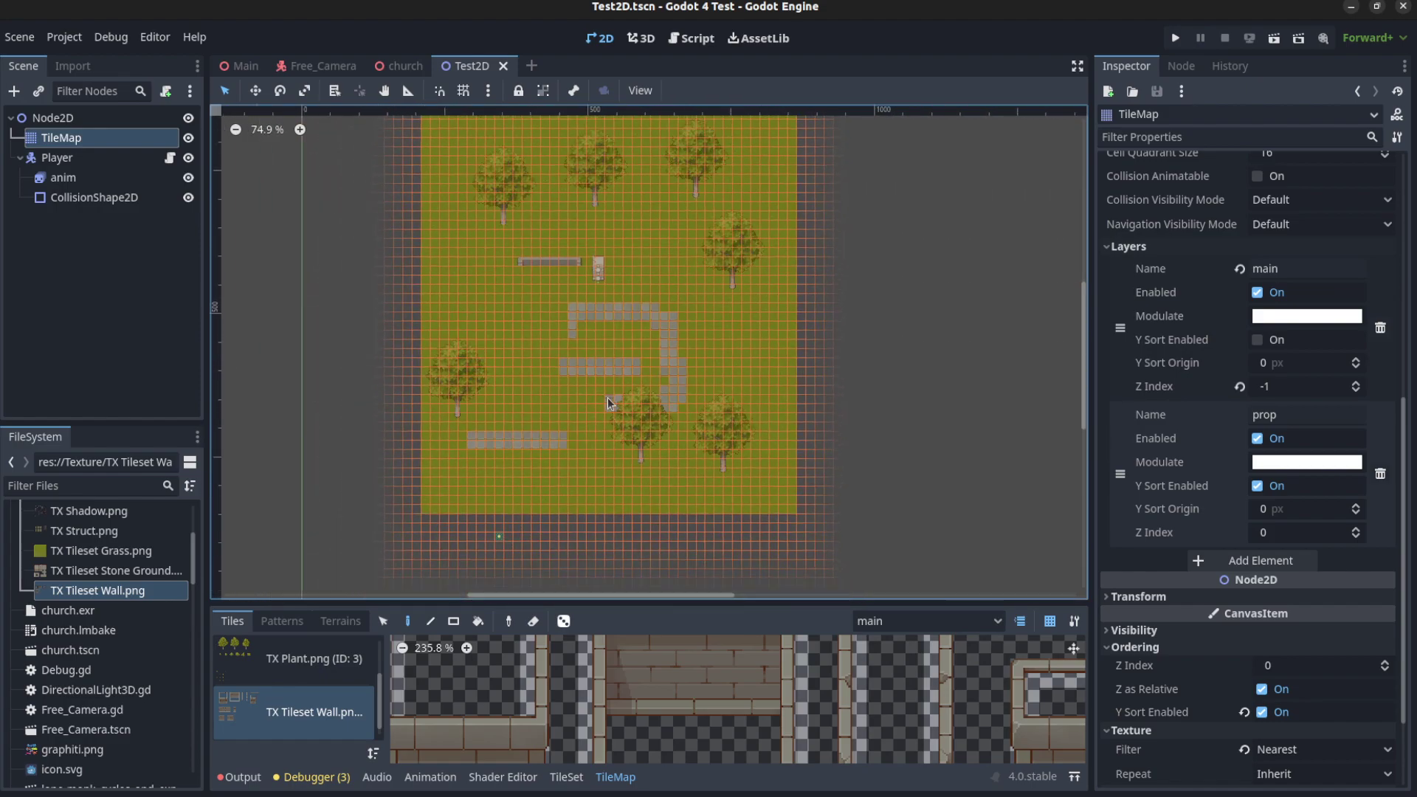
pyautogui.scroll(4, 608, 397)
pyautogui.moveTo(796, 205); pyautogui.dragTo(799, 308, button='middle')
pyautogui.moveTo(586, 369); pyautogui.dragTo(624, 375, button='middle')
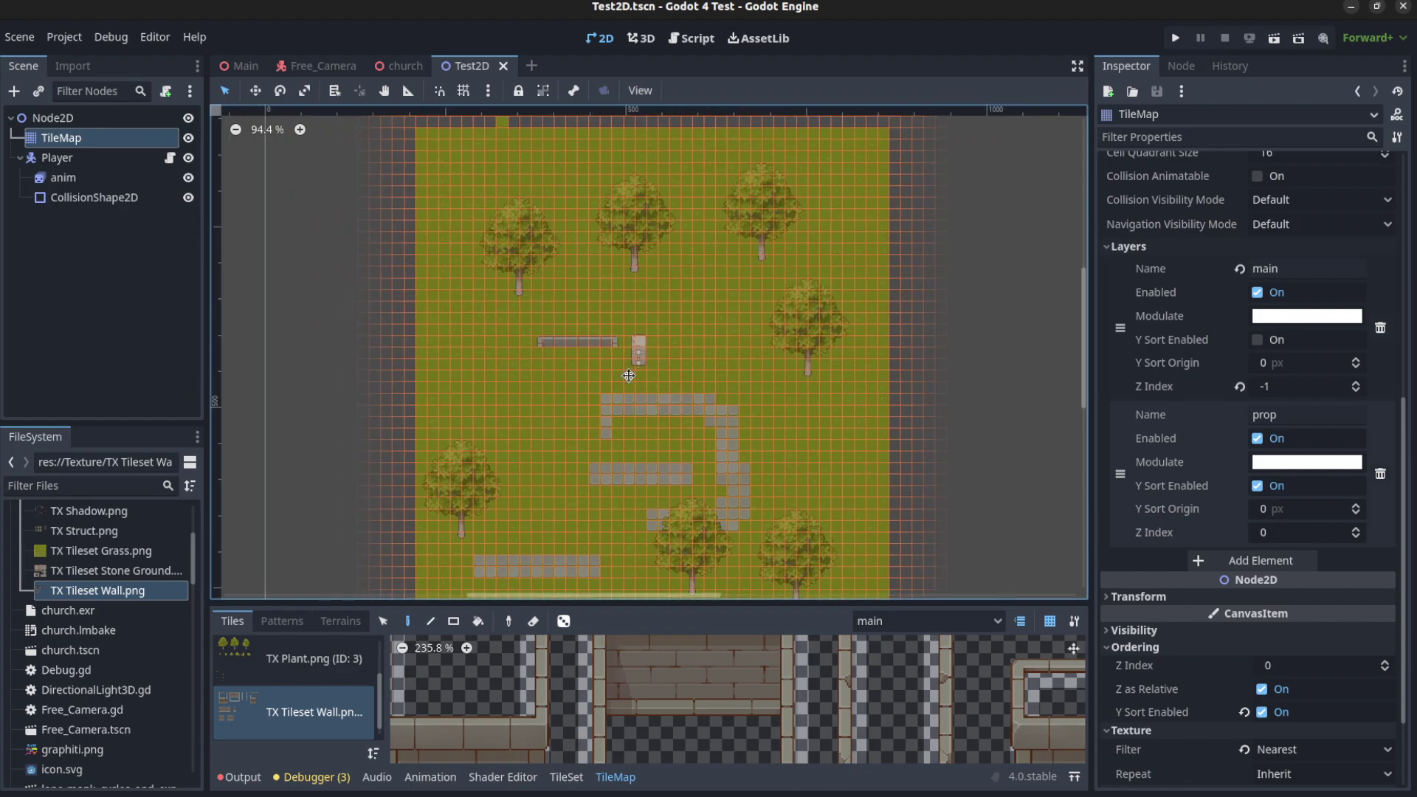
pyautogui.scroll(10, 623, 375)
pyautogui.scroll(-2, 622, 374)
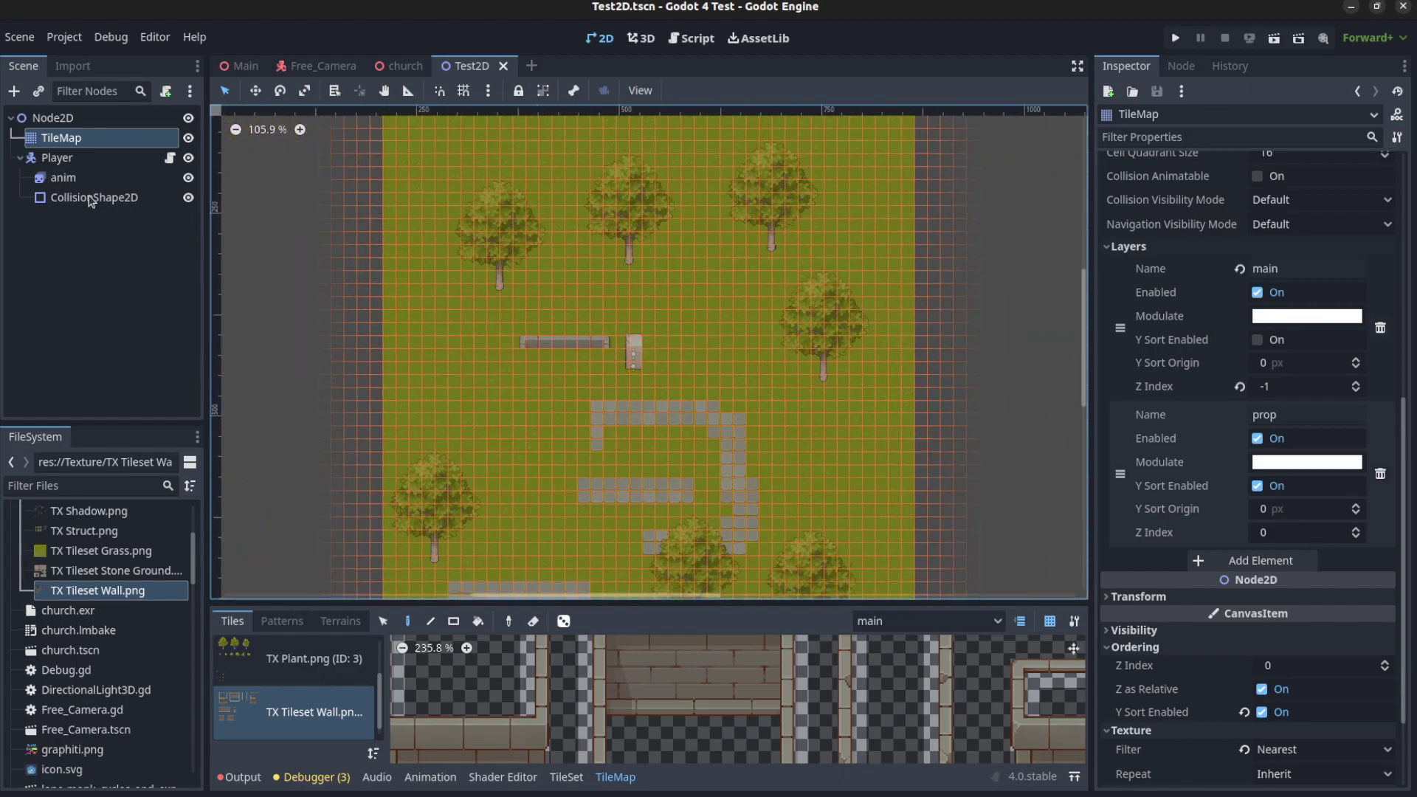
# Open the TileMap's TileSet in an enlarged editor and examine the Y Sort Origin values on the TX Tileset Wall tiles
pyautogui.click(65, 177)
pyautogui.click(62, 137)
pyautogui.moveTo(682, 603); pyautogui.dragTo(694, 261)
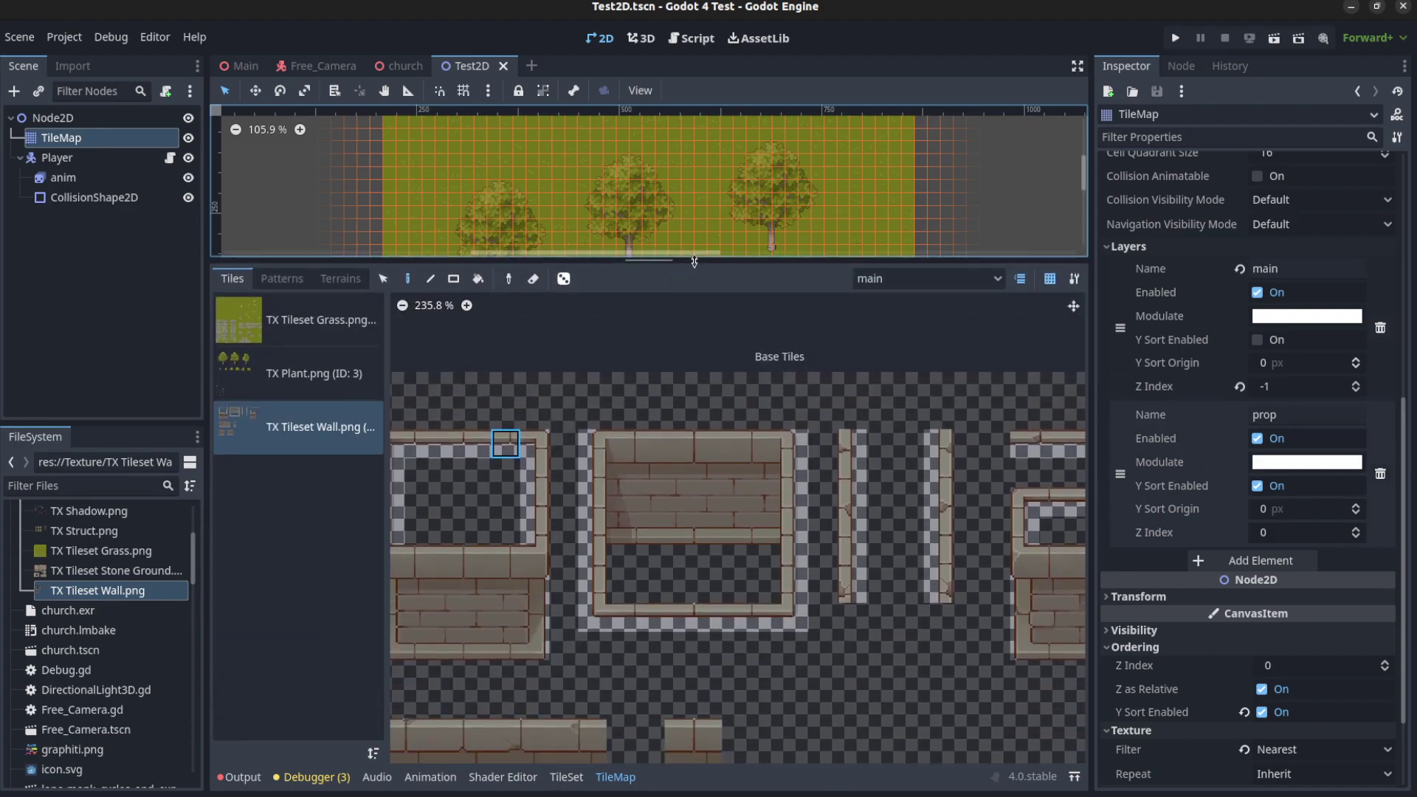
pyautogui.click(566, 777)
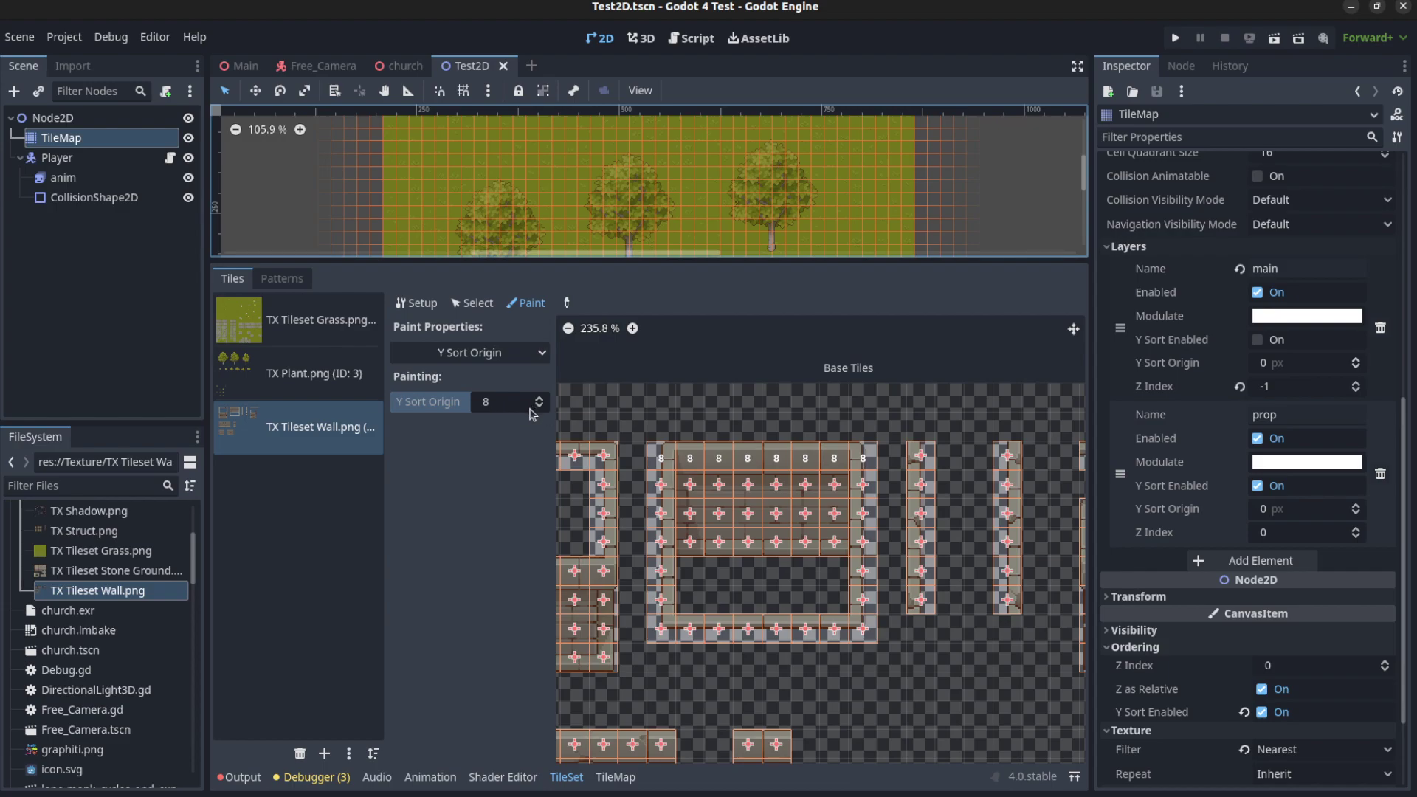
pyautogui.scroll(3, 692, 550)
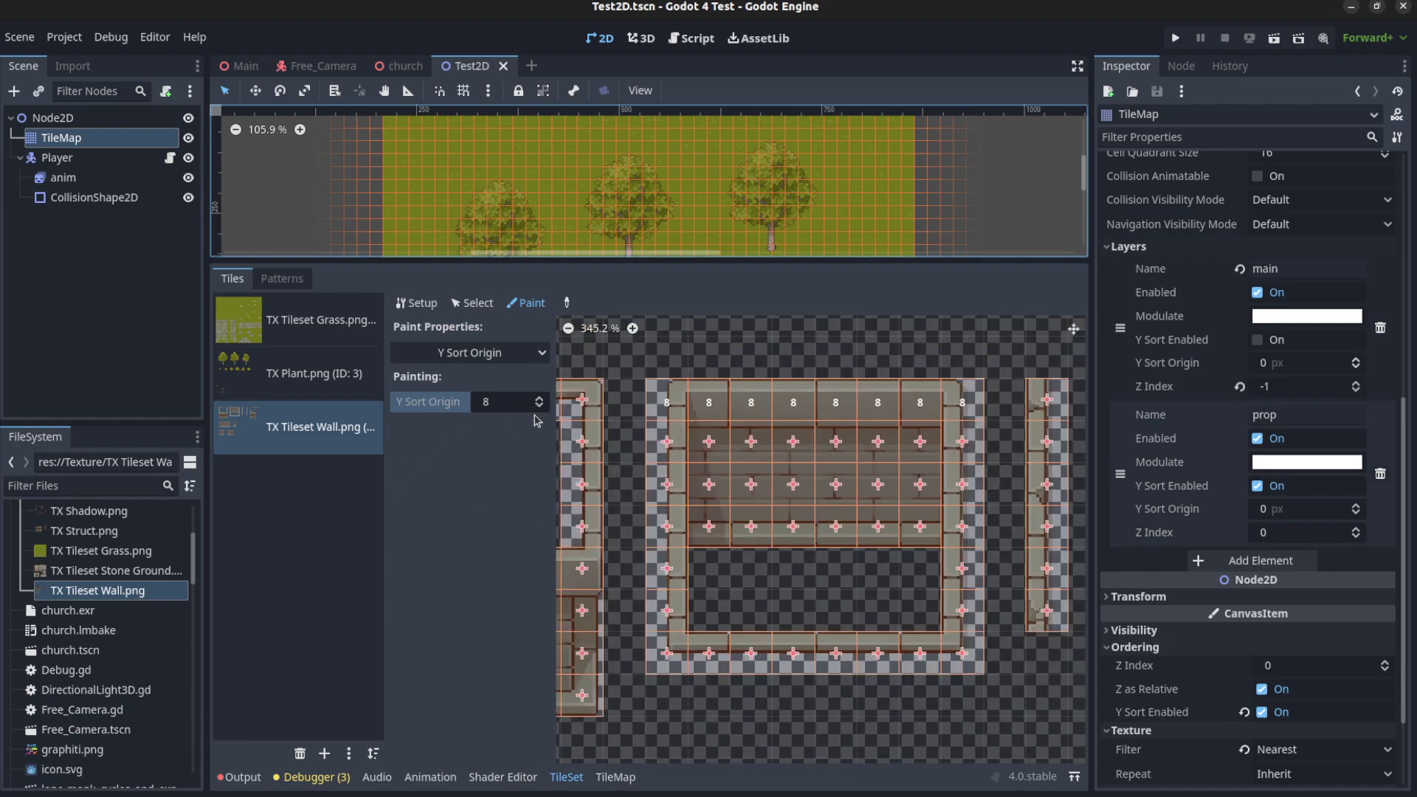
pyautogui.scroll(7, 931, 395)
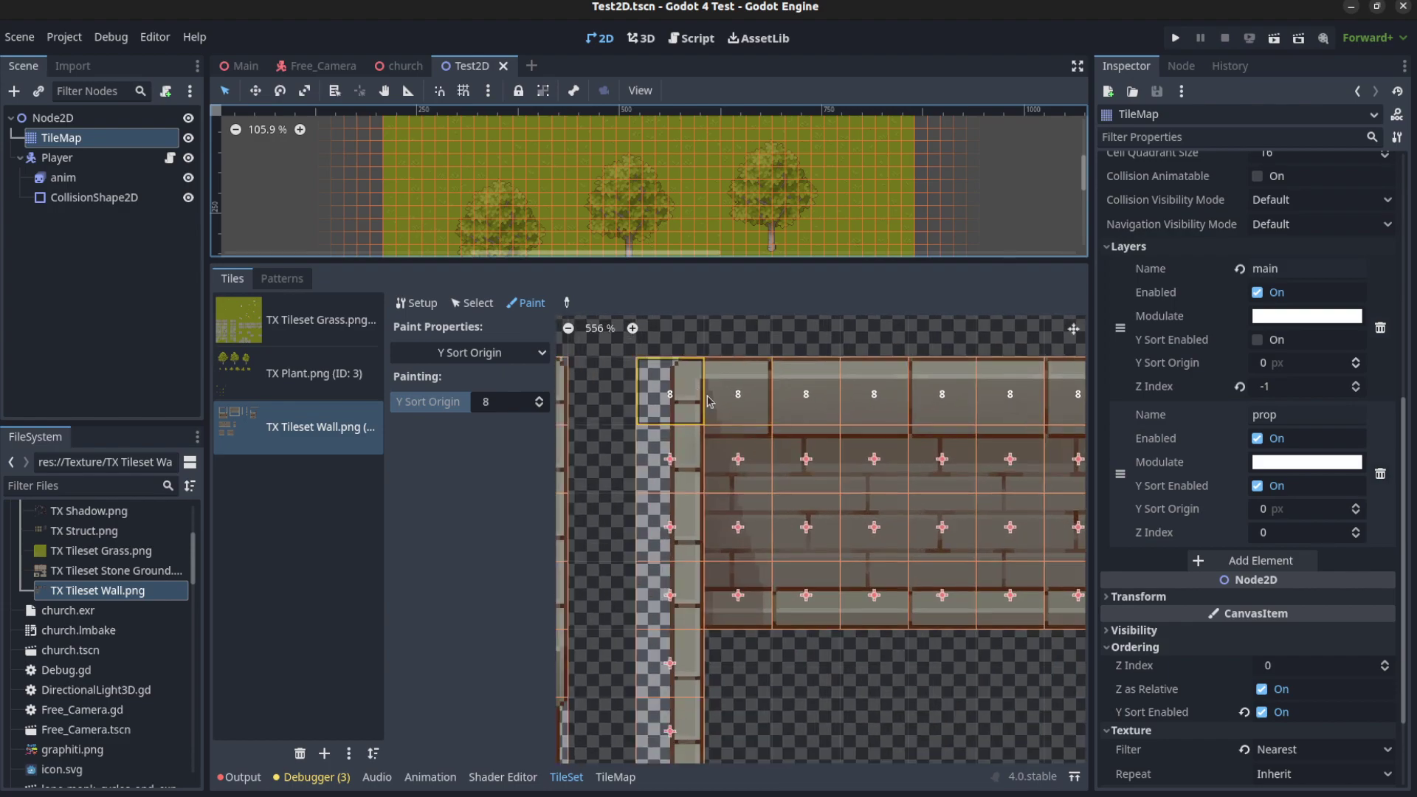
# Run the Test2D scene, walk the player around the wall pieces, stone paths and trees to check the sorting, and close the game
pyautogui.scroll(-4, 932, 394)
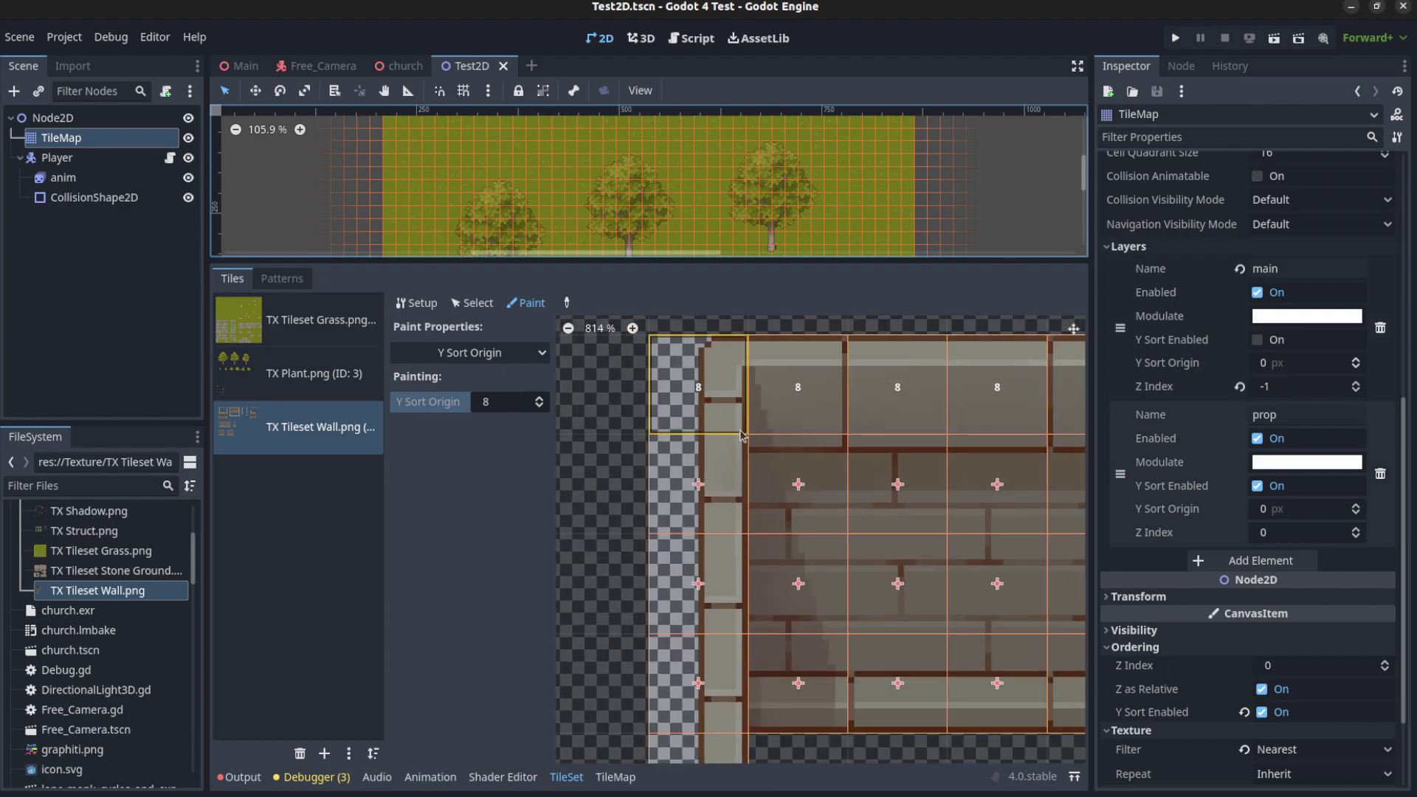
pyautogui.click(1275, 40)
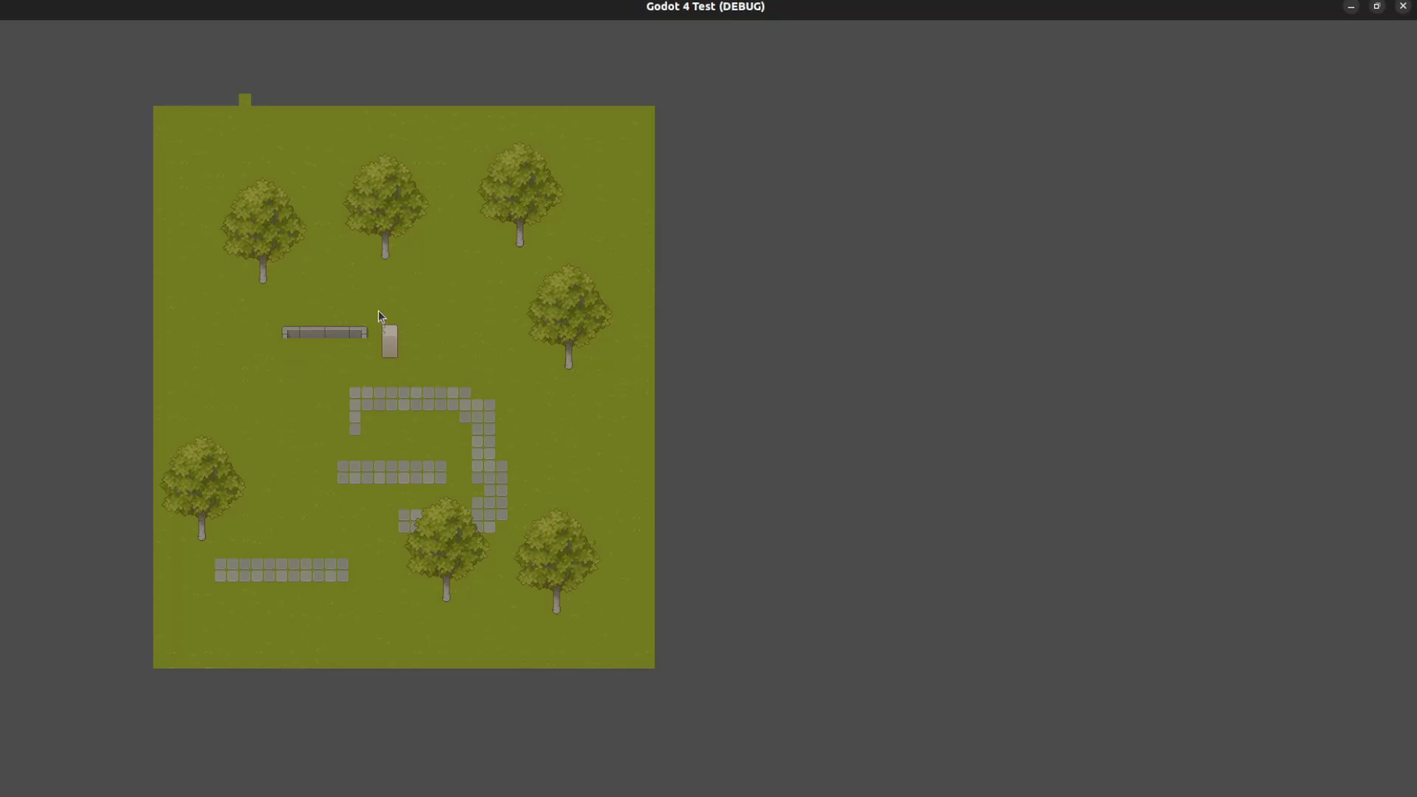
pyautogui.press('Up')
pyautogui.press('Left')
pyautogui.press('Right')
pyautogui.press('Left')
pyautogui.press('Down')
pyautogui.press('Right')
pyautogui.press('Right')
pyautogui.press('Left')
pyautogui.press('Right')
pyautogui.press('Left')
pyautogui.press('Up')
pyautogui.press('Right')
pyautogui.press('Left')
pyautogui.press('Down')
pyautogui.press('Right')
pyautogui.press('Left')
pyautogui.press('Up')
pyautogui.press('Right')
pyautogui.press('Left')
pyautogui.press('Left')
pyautogui.press('Up')
pyautogui.press('Right')
pyautogui.press('Left')
pyautogui.press('Up')
pyautogui.press('Down')
pyautogui.press('Right')
pyautogui.press('Left')
pyautogui.press('Right')
pyautogui.press('Left')
pyautogui.press('Up')
pyautogui.press('Up')
pyautogui.press('Right')
pyautogui.press('Down')
pyautogui.press('Down')
pyautogui.press('Left')
pyautogui.press('Up')
pyautogui.press('Right')
pyautogui.press('Down')
pyautogui.press('Left')
pyautogui.press('Up')
pyautogui.press('Left')
pyautogui.press('Down')
pyautogui.press('Right')
pyautogui.press('Left')
pyautogui.press('Up')
pyautogui.press('Right')
pyautogui.press('Down')
pyautogui.press('Left')
pyautogui.press('Right')
pyautogui.press('Down')
pyautogui.press('Down')
pyautogui.press('Right')
pyautogui.press('Left')
pyautogui.press('Right')
pyautogui.press('Right')
pyautogui.press('Left')
pyautogui.press('Down')
pyautogui.press('Left')
pyautogui.press('Right')
pyautogui.press('Down')
pyautogui.press('Left')
pyautogui.press('Up')
pyautogui.press('Up')
pyautogui.click(1405, 12)
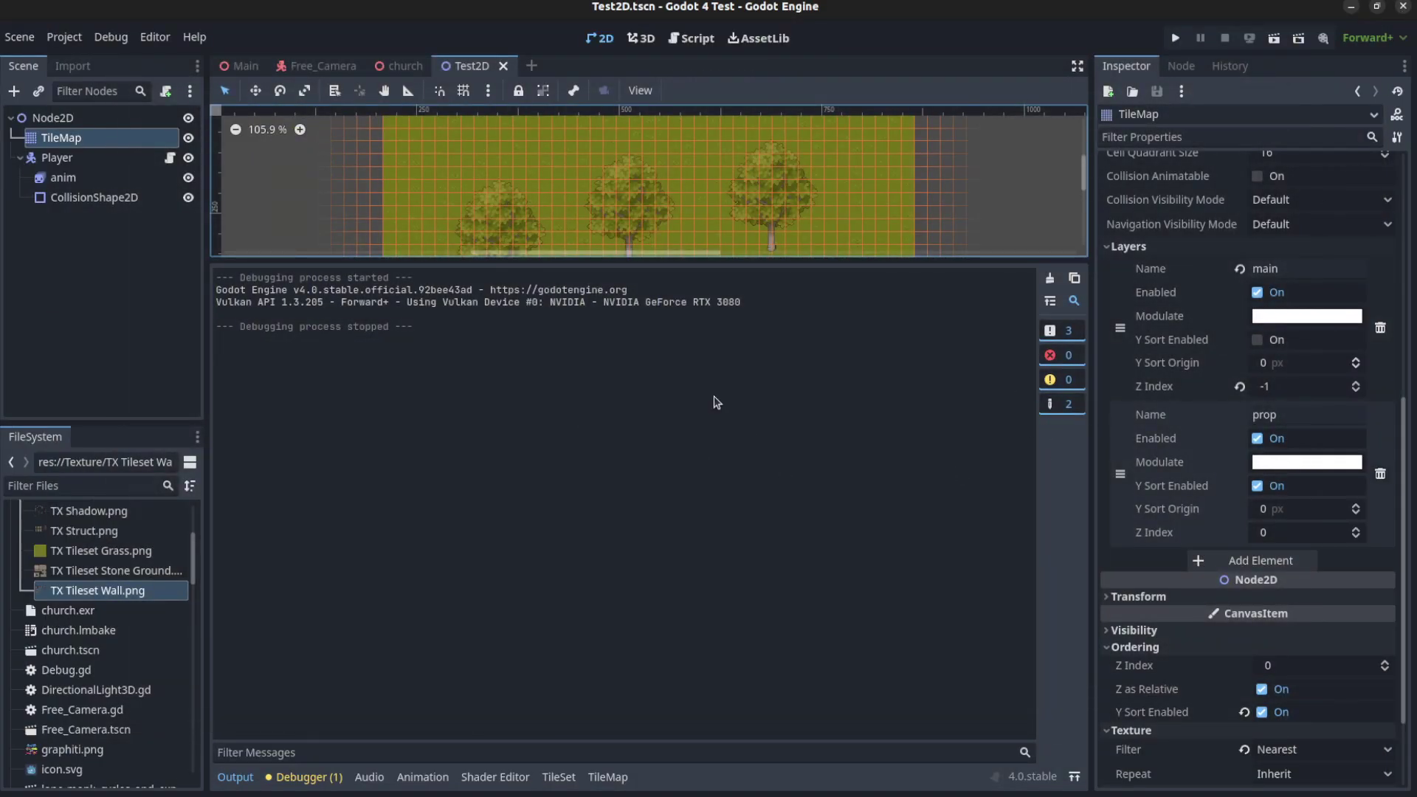
# Reopen the TileMap's TileSet and examine the Z Index paint property across the TX Tileset Wall tiles
pyautogui.click(58, 119)
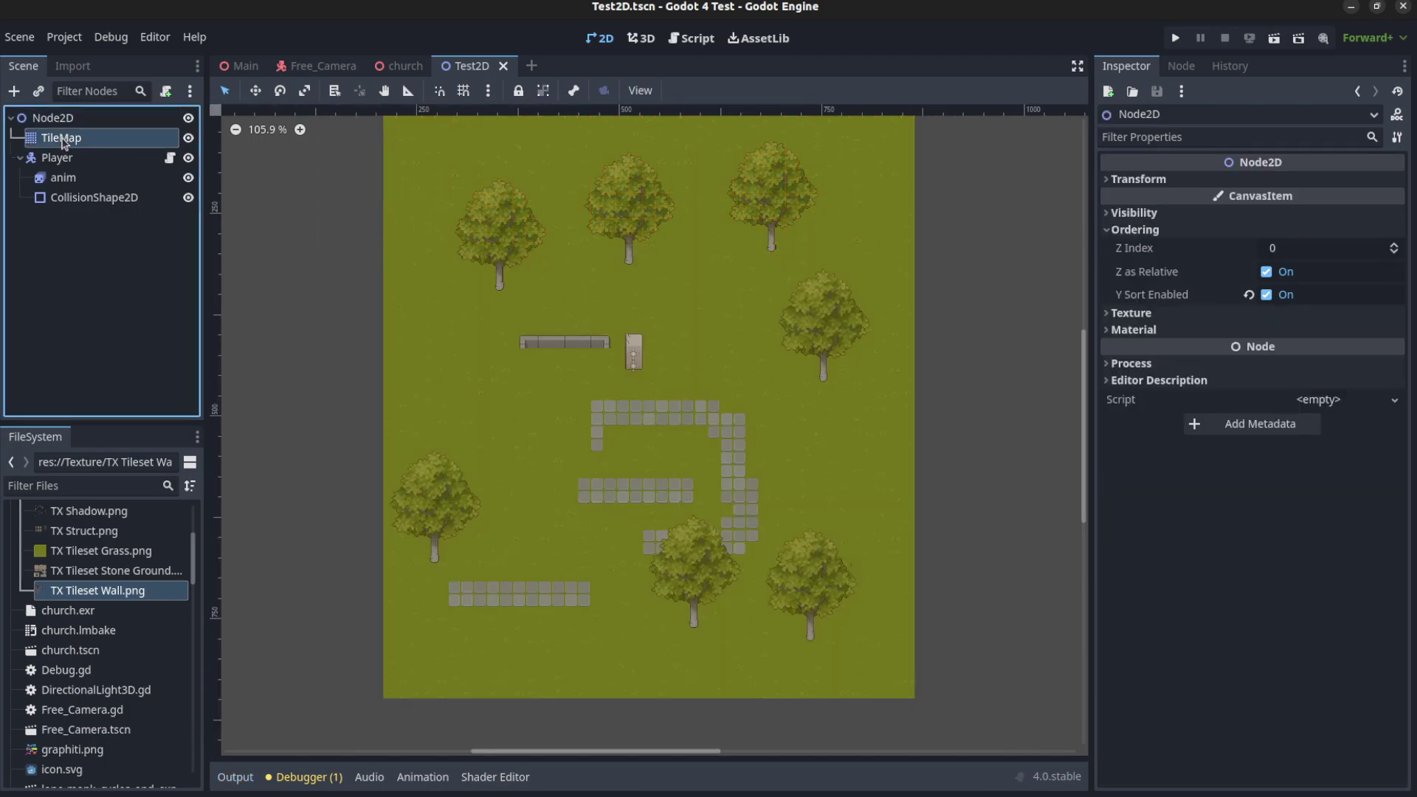
pyautogui.click(62, 137)
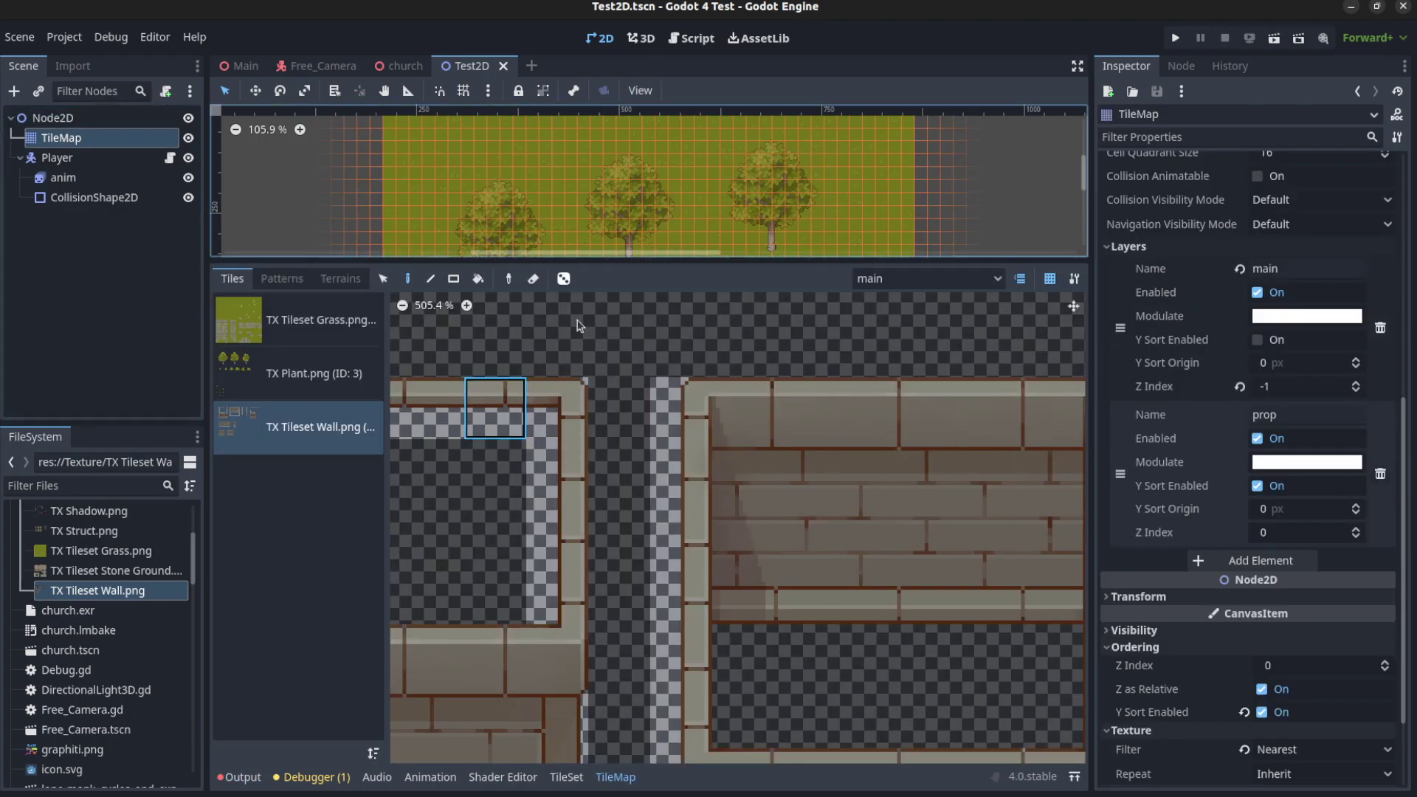
pyautogui.click(564, 777)
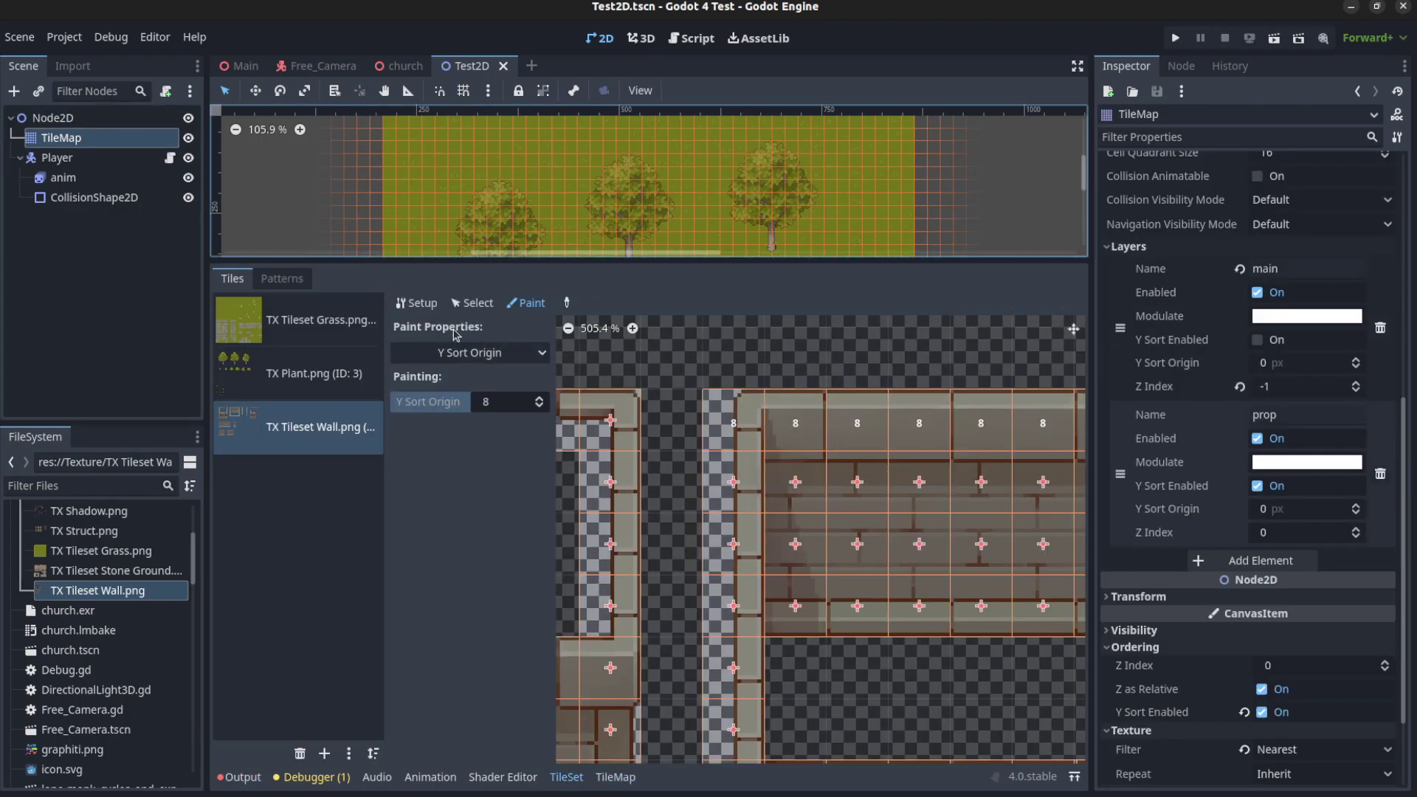
pyautogui.click(459, 353)
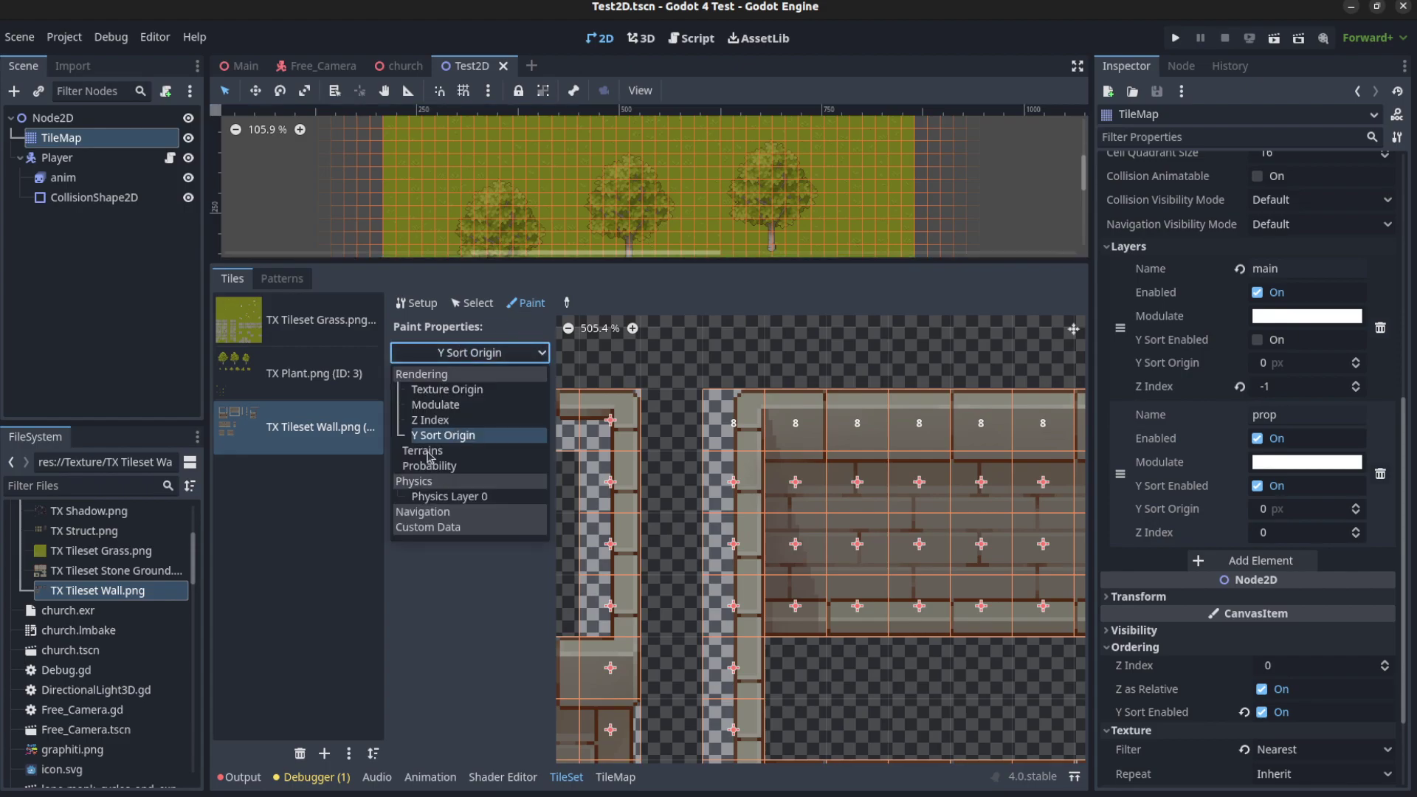
pyautogui.click(427, 420)
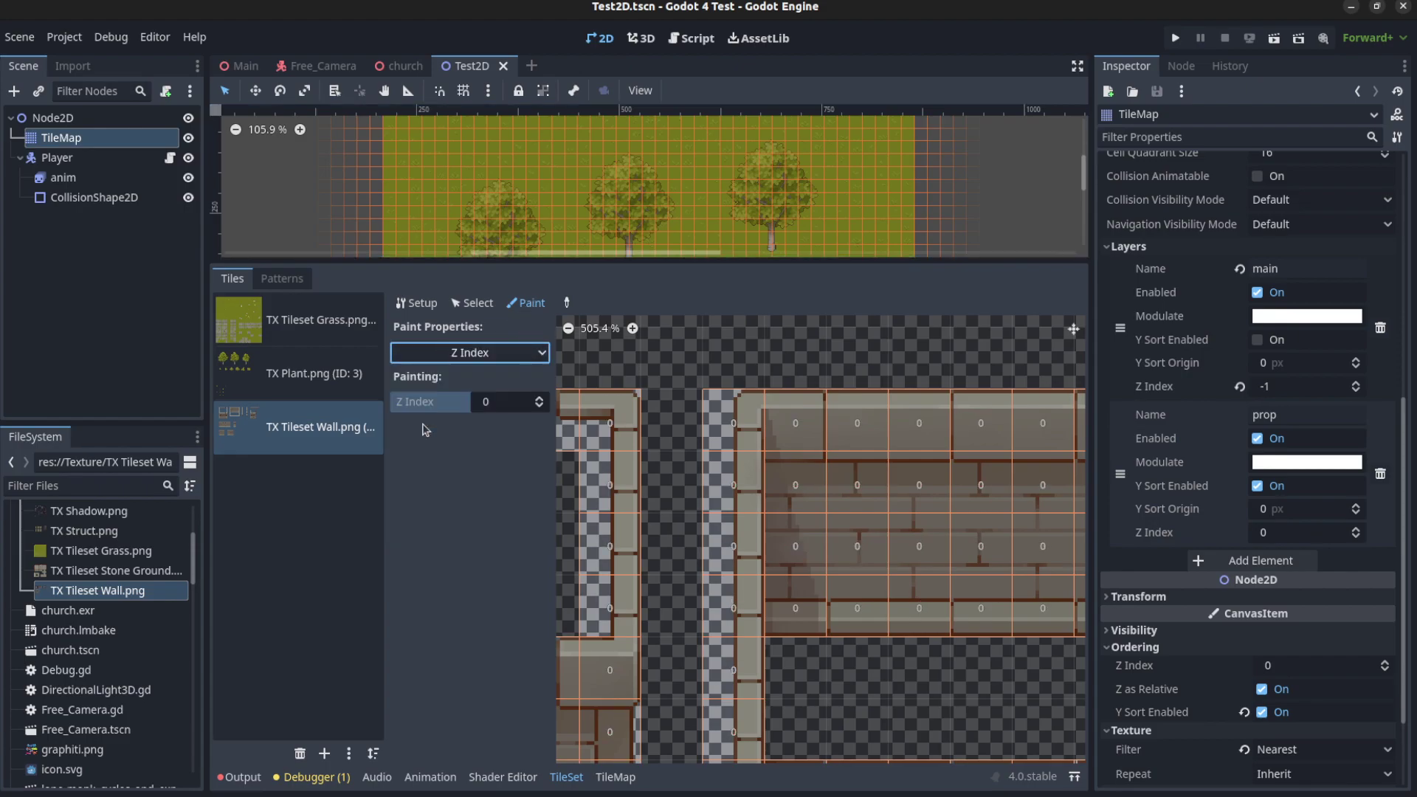
pyautogui.scroll(-6, 823, 508)
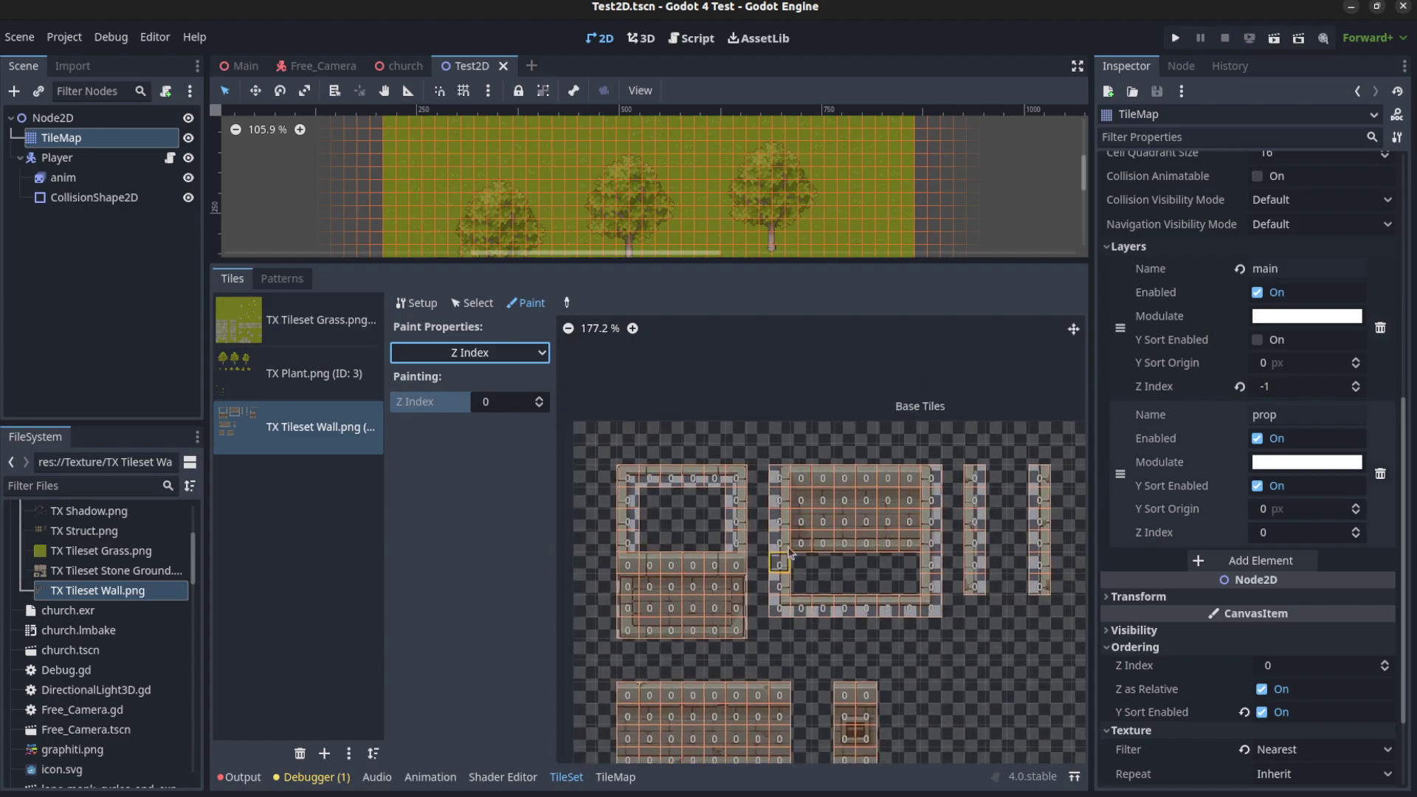
pyautogui.scroll(-3, 823, 507)
# Examine the Z Index values on the tree crowns, trunks and bushes of the TX Plant tile source
pyautogui.click(254, 378)
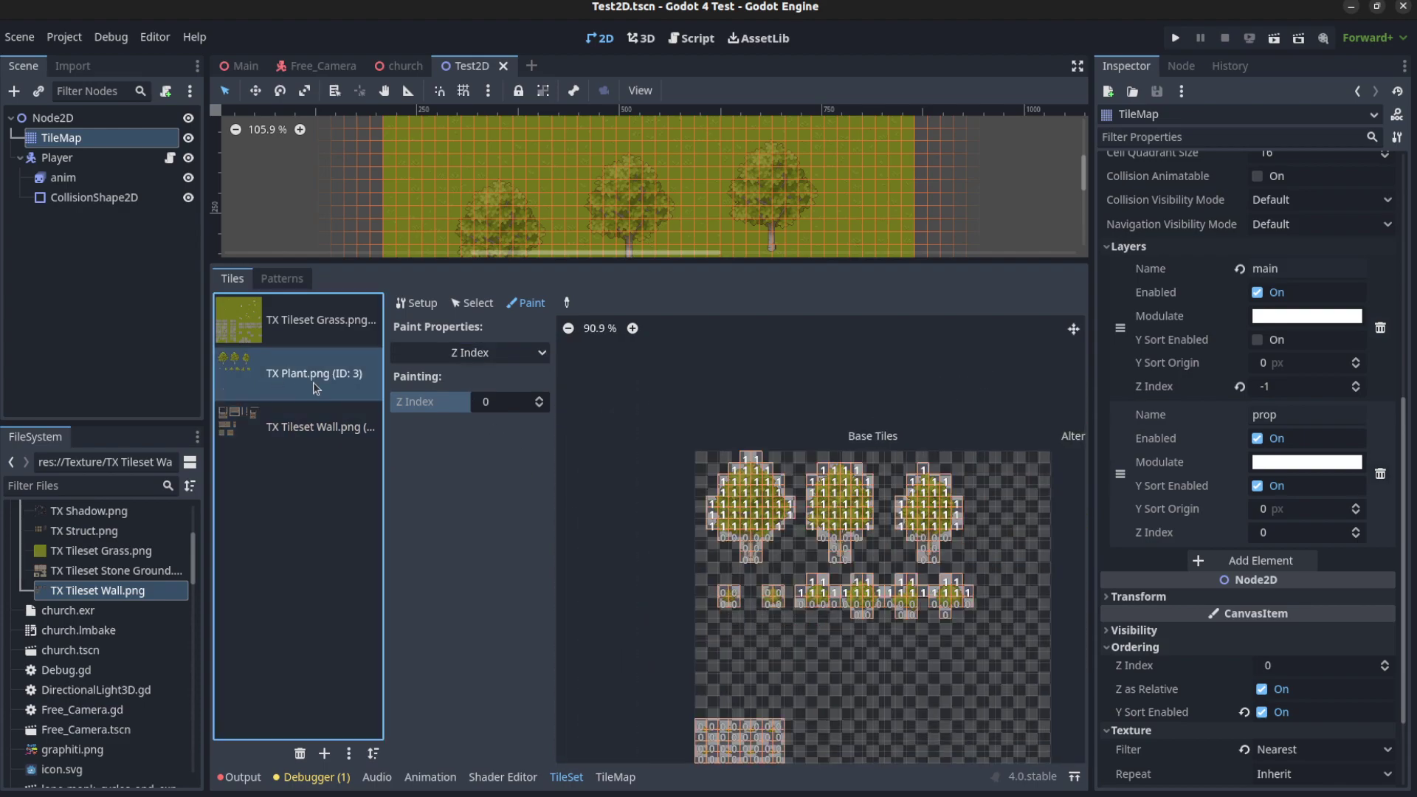
pyautogui.scroll(8, 859, 514)
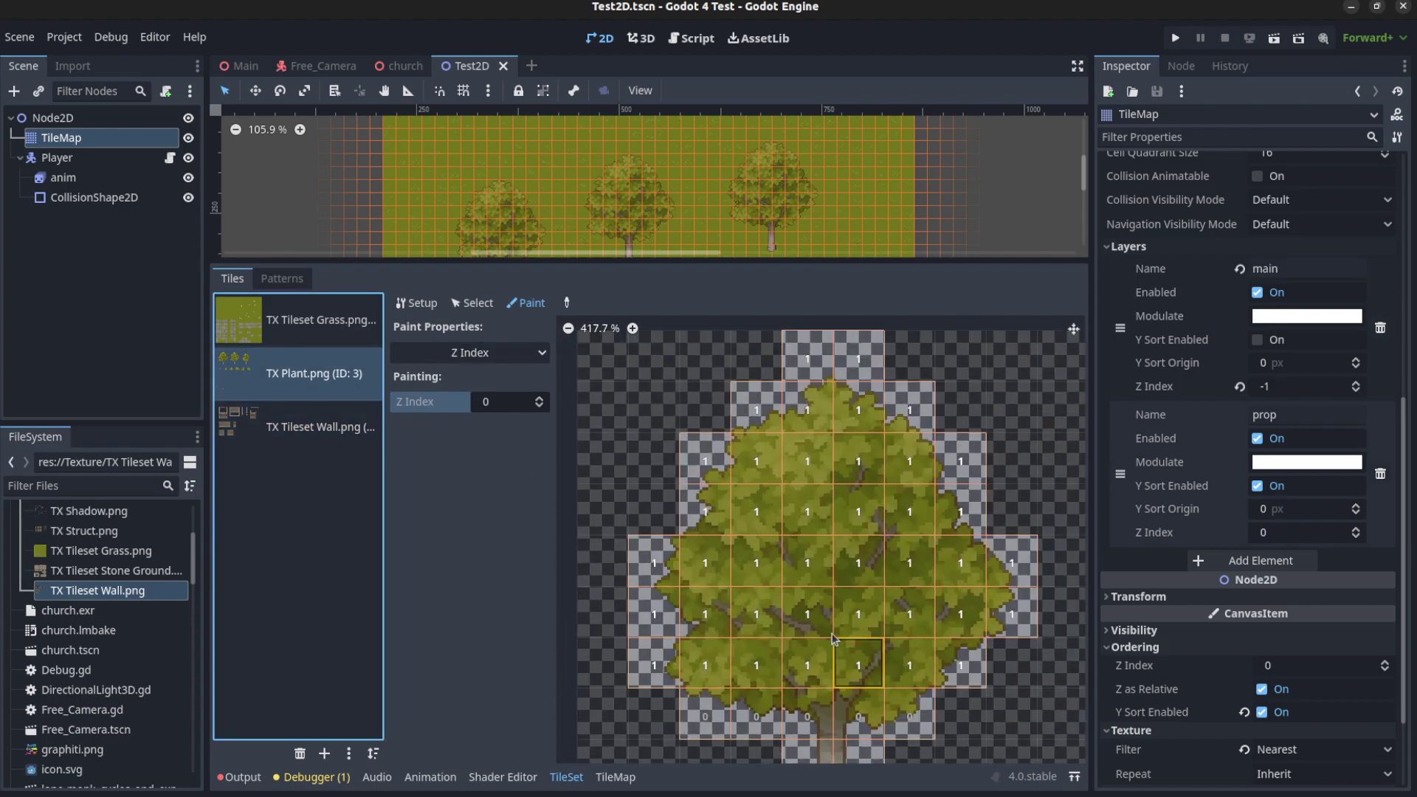
pyautogui.scroll(-1, 819, 635)
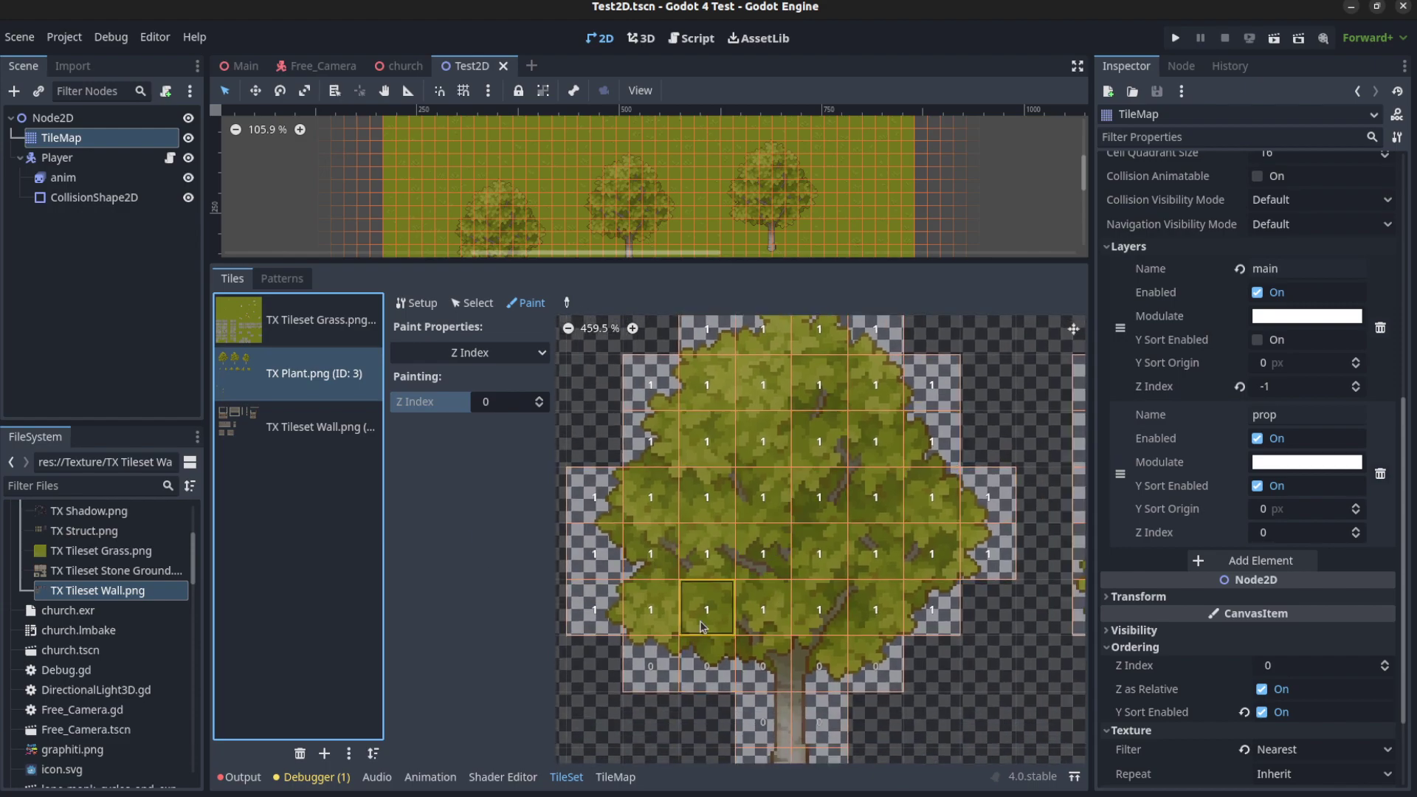
pyautogui.scroll(-1, 838, 598)
pyautogui.scroll(-4, 837, 604)
pyautogui.scroll(7, 728, 553)
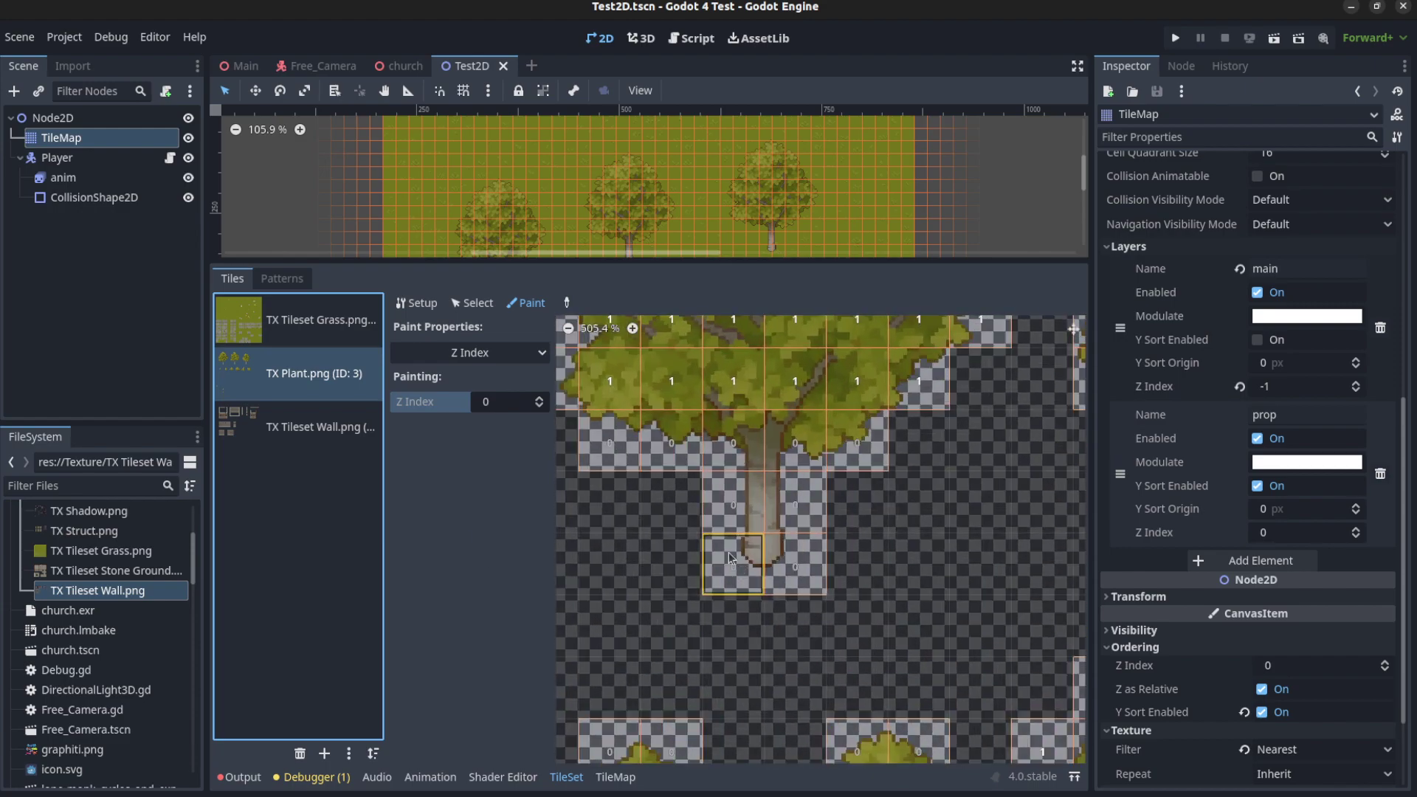
pyautogui.scroll(-5, 760, 642)
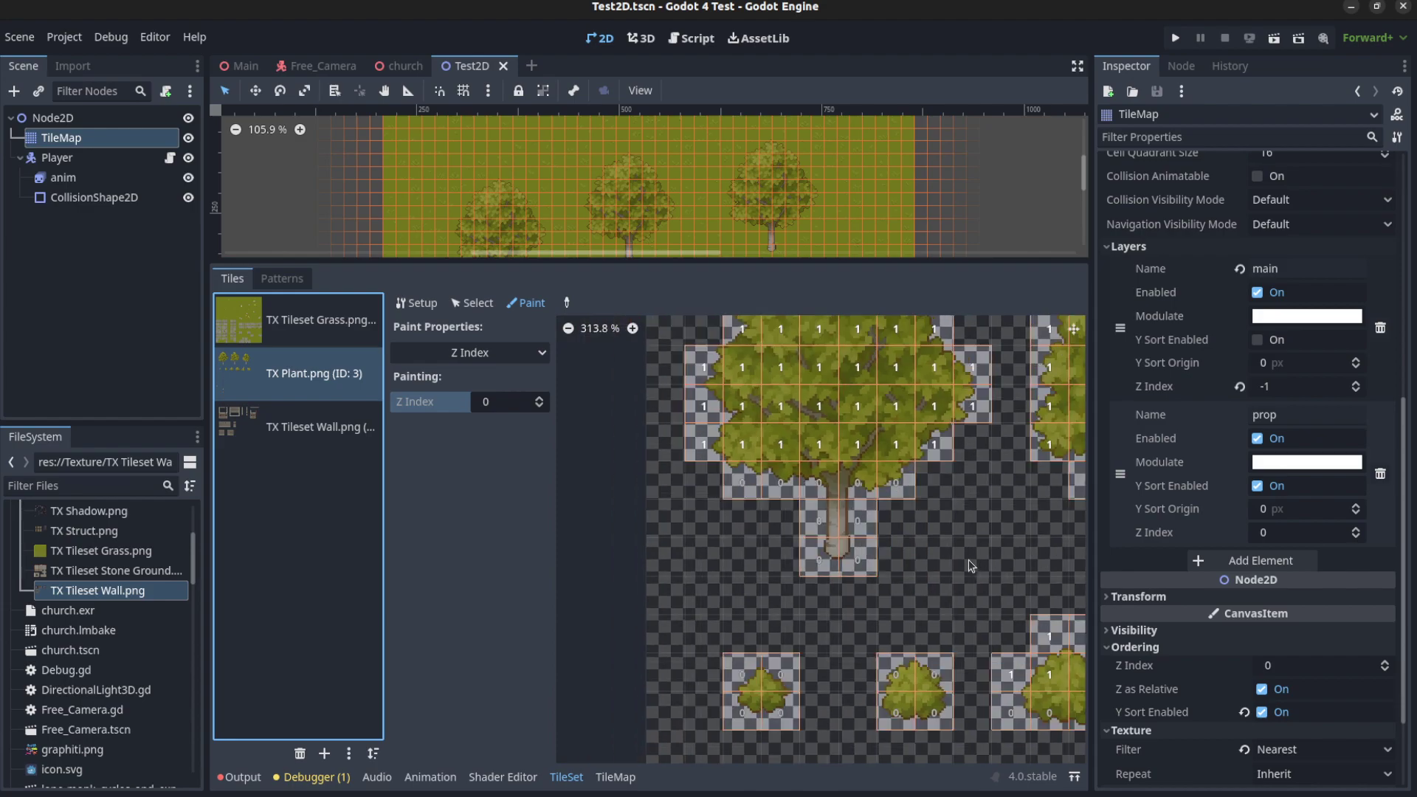
pyautogui.scroll(8, 776, 662)
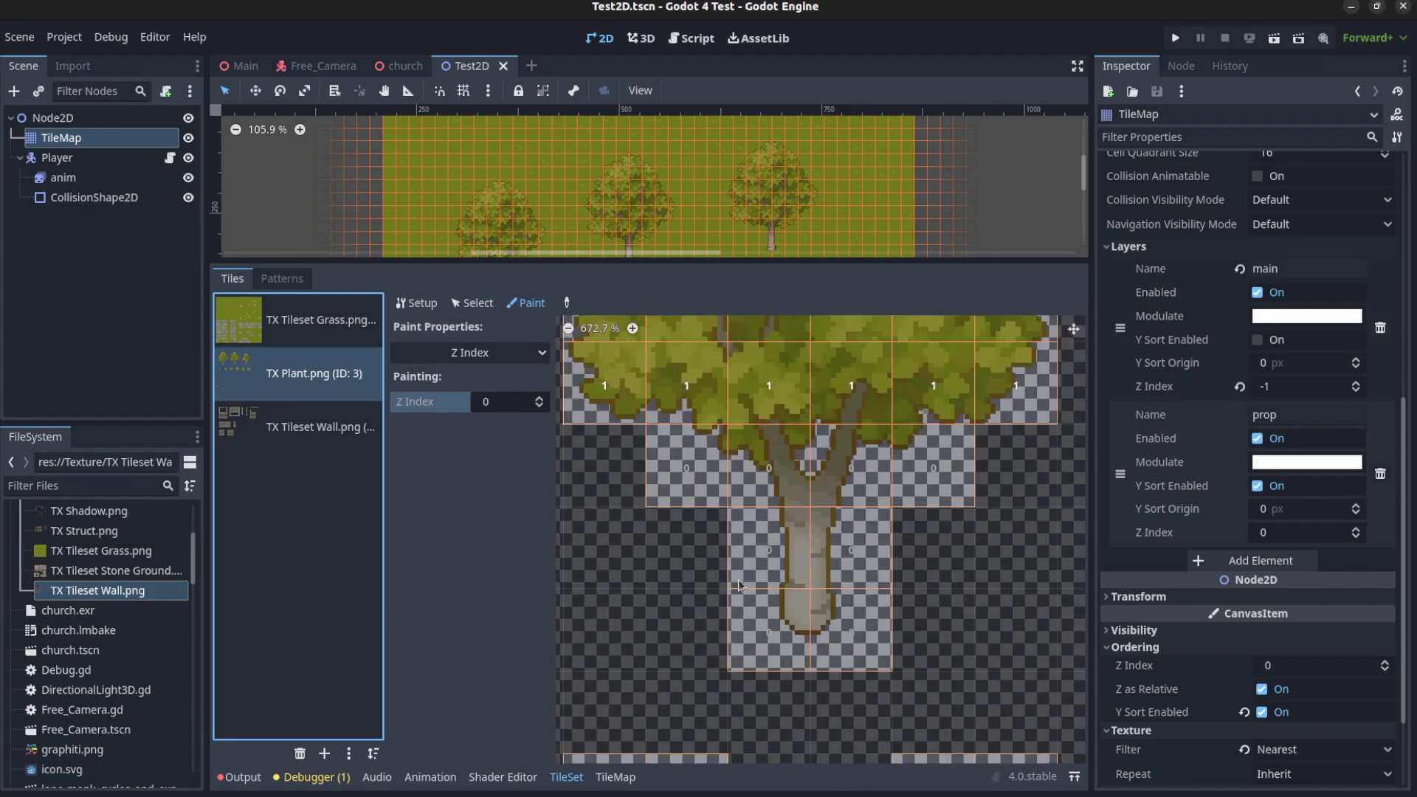
pyautogui.scroll(-15, 859, 563)
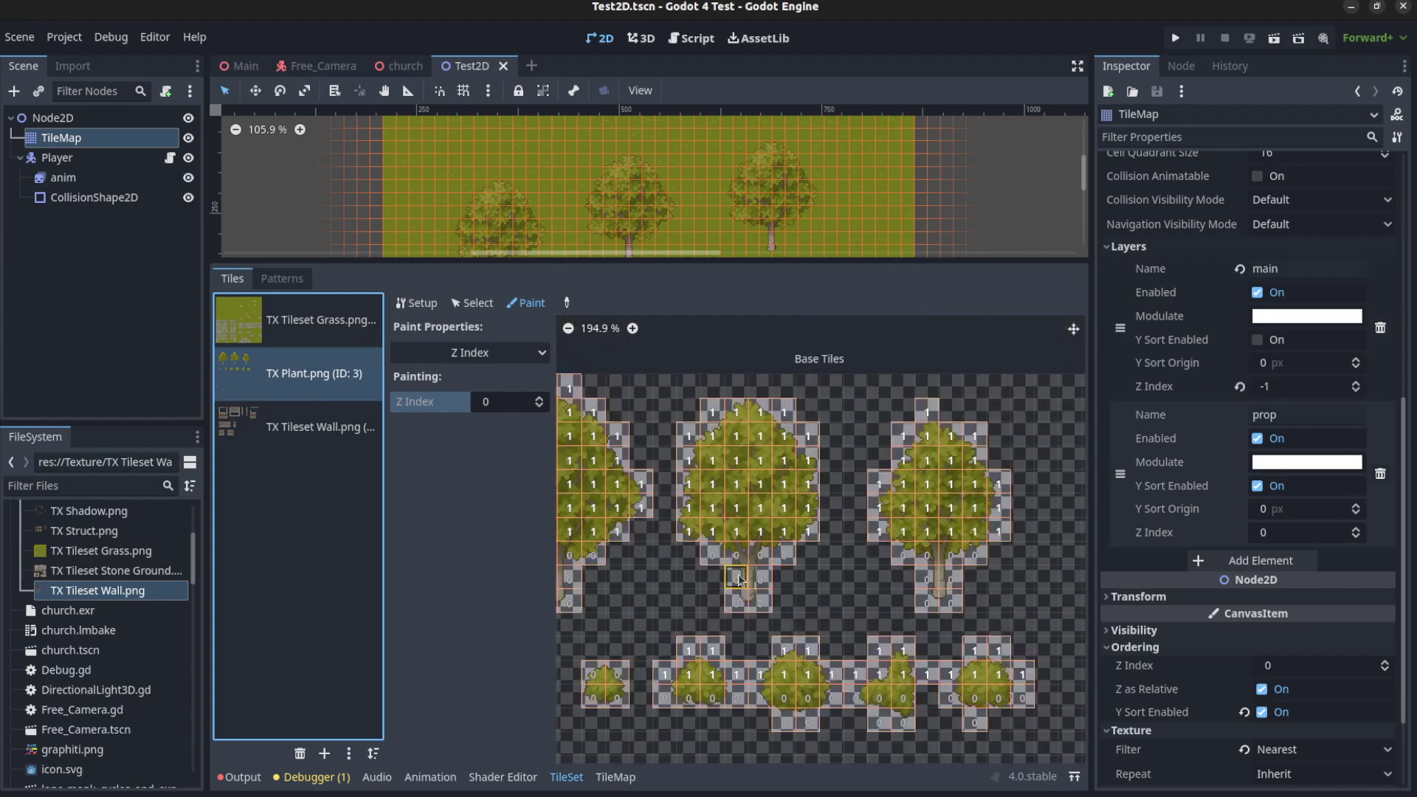
pyautogui.scroll(10, 679, 517)
pyautogui.scroll(-7, 679, 517)
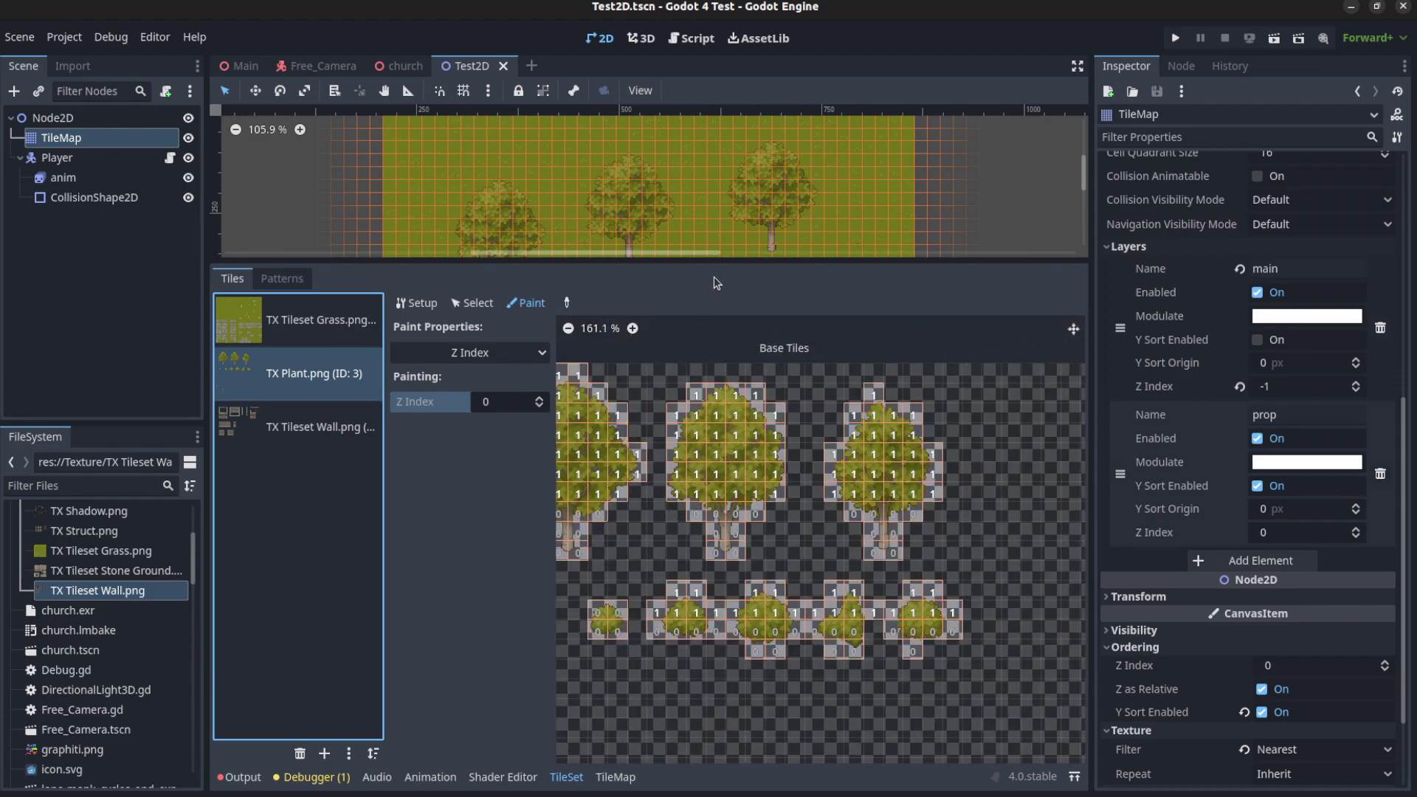
# Shrink the TileSet editor and look over the tile map down to the grass area's lower edge
pyautogui.moveTo(725, 264); pyautogui.dragTo(722, 590)
pyautogui.scroll(-3, 562, 369)
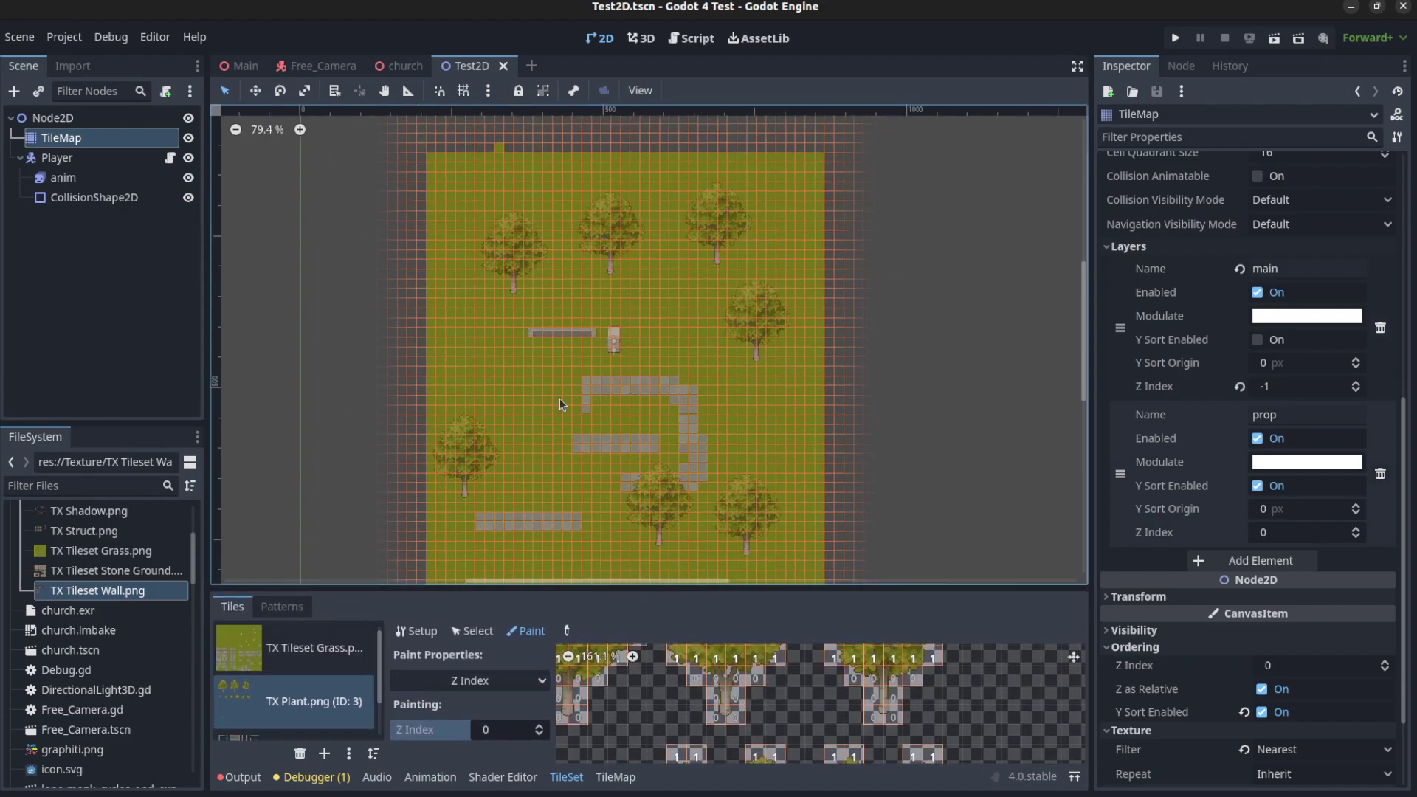
pyautogui.scroll(5, 559, 398)
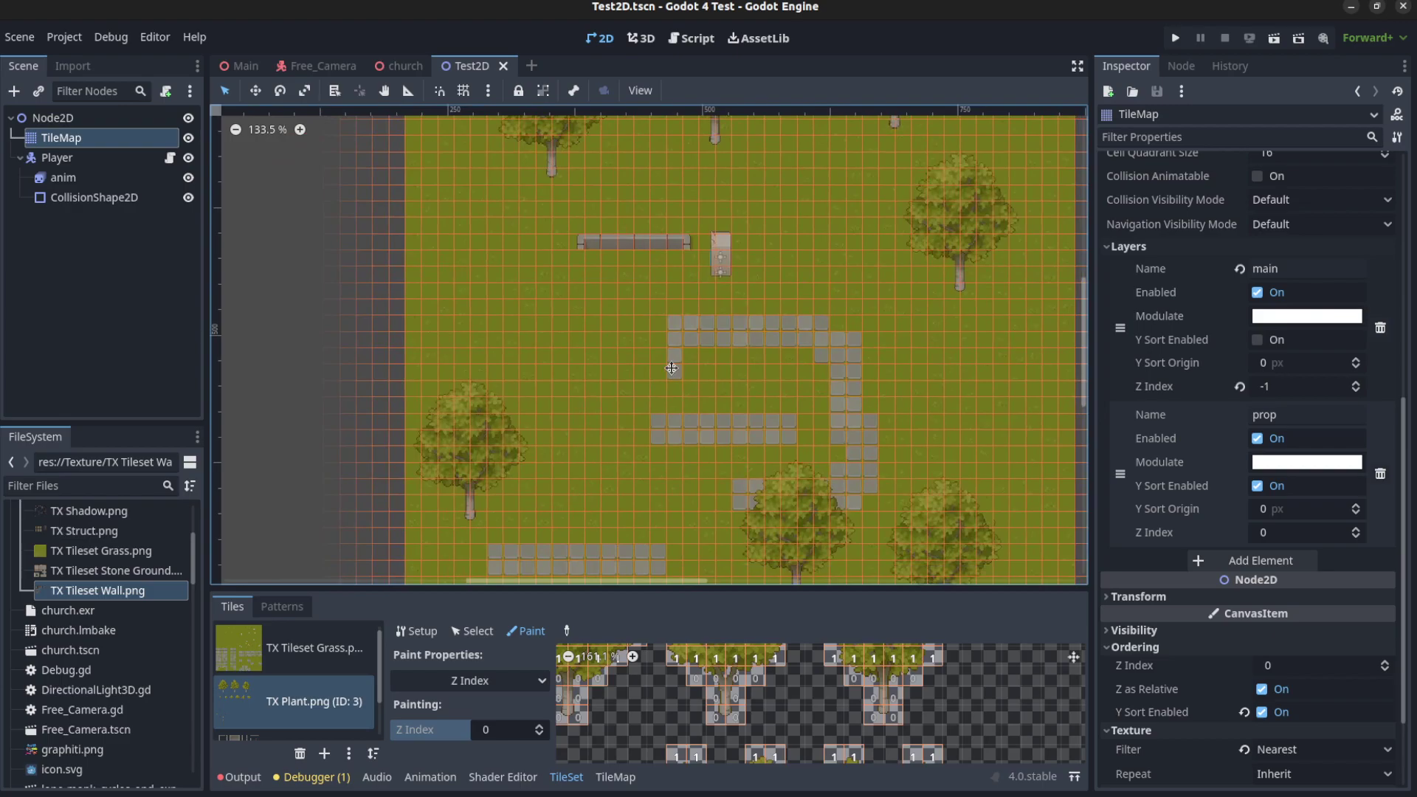
pyautogui.moveTo(671, 368); pyautogui.dragTo(665, 177, button='middle')
pyautogui.moveTo(762, 398); pyautogui.dragTo(730, 185, button='middle')
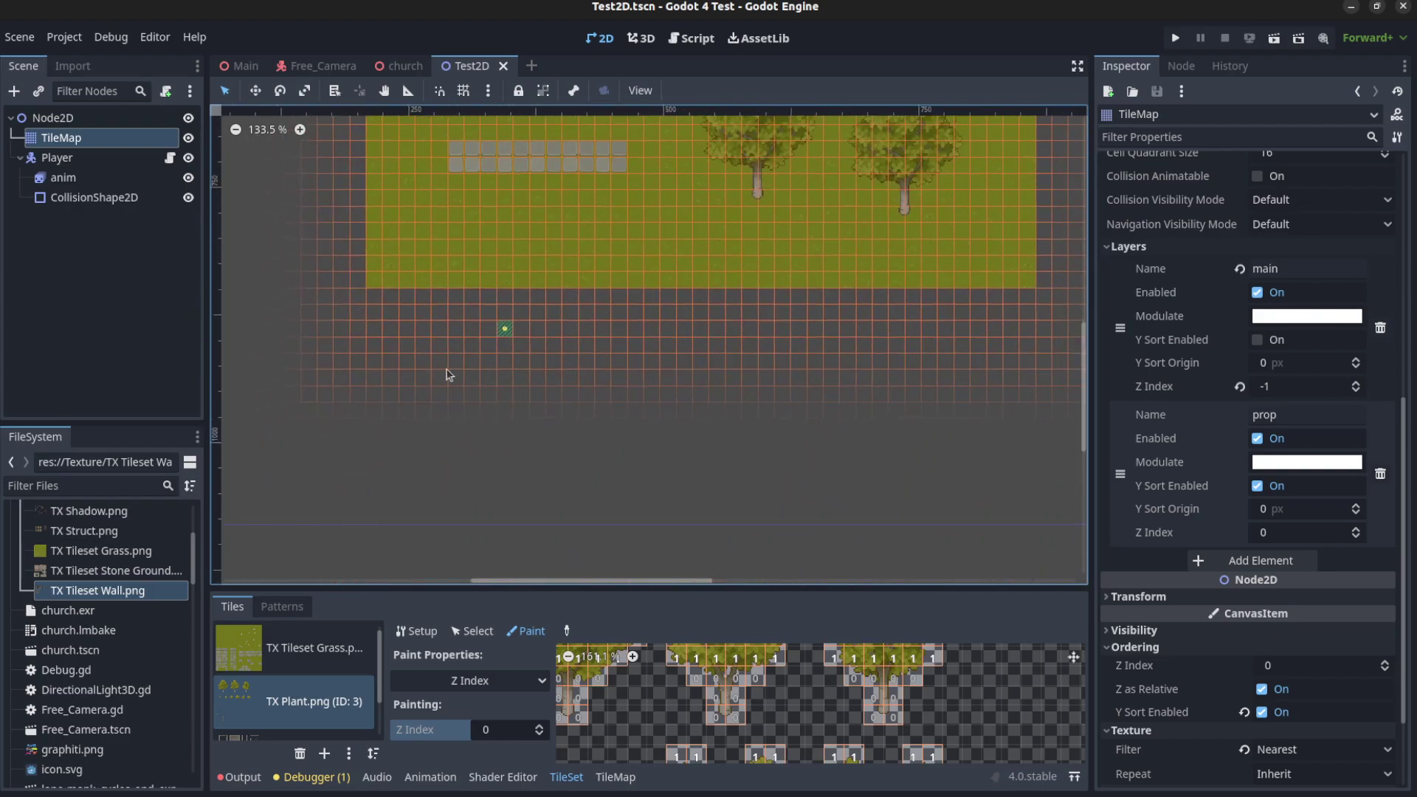
# Select the Player node and review its properties together with its position among the paths and trees
pyautogui.click(56, 157)
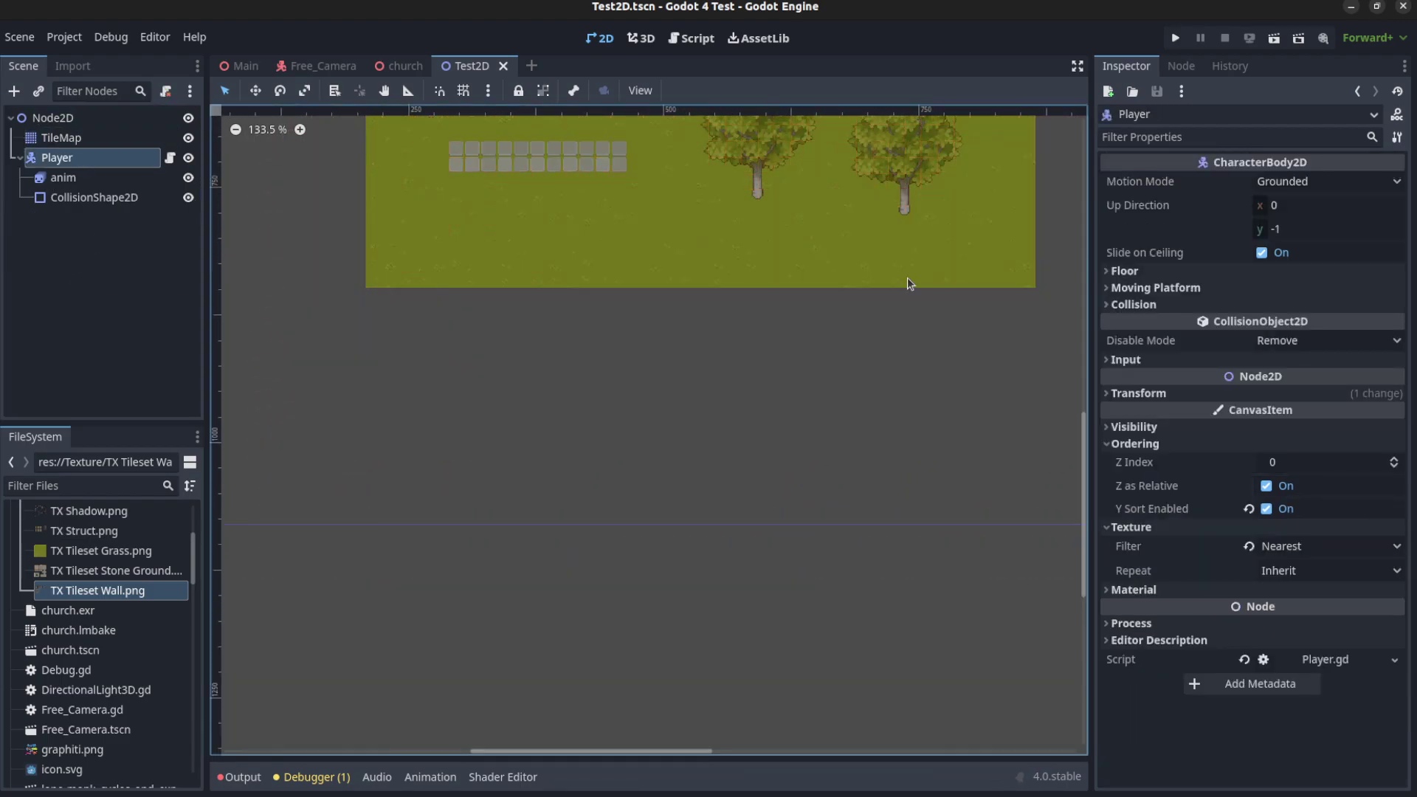
pyautogui.scroll(1, 707, 297)
pyautogui.moveTo(550, 231); pyautogui.dragTo(642, 550, button='middle')
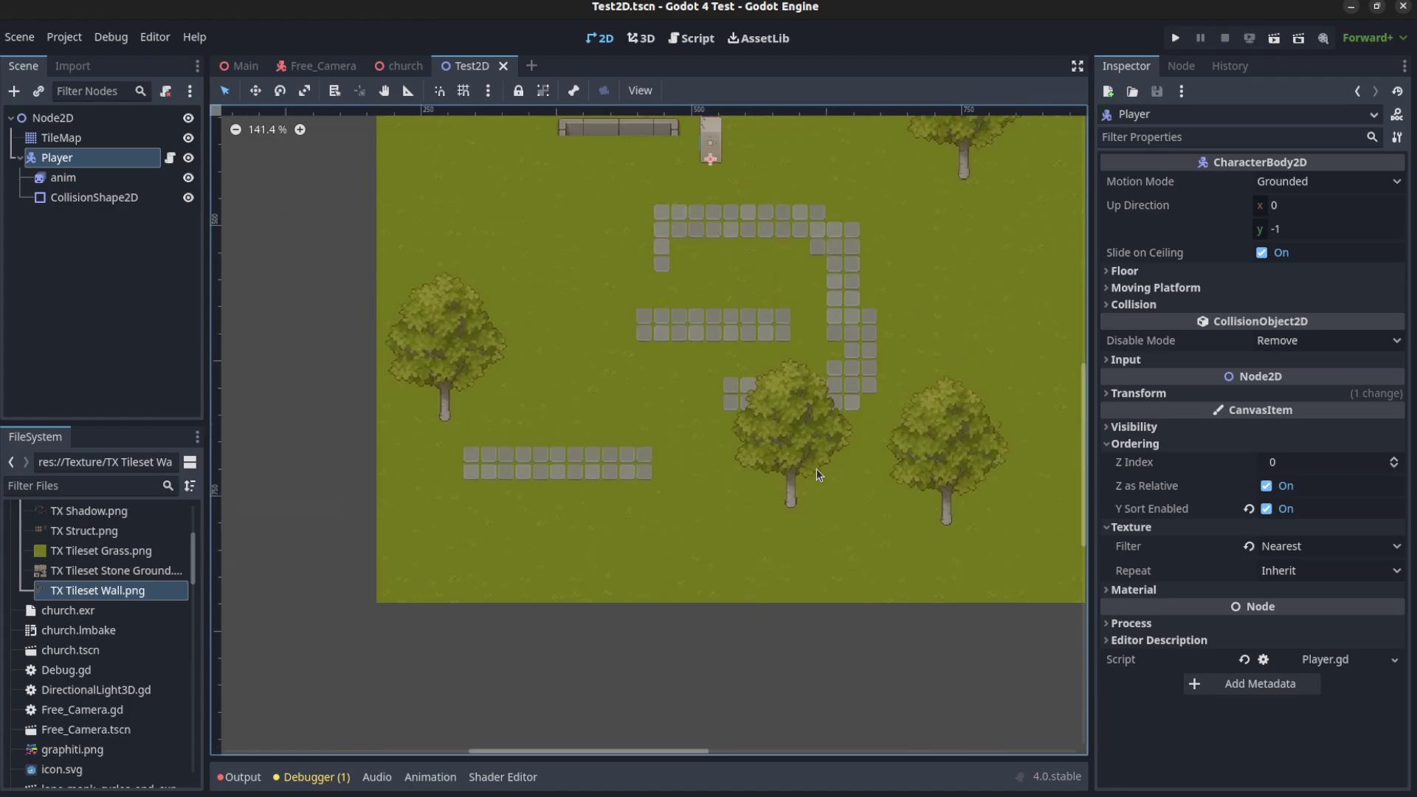
# Expand the TileMap's Tile Set resource and review its physics layer and tile size settings
pyautogui.click(72, 139)
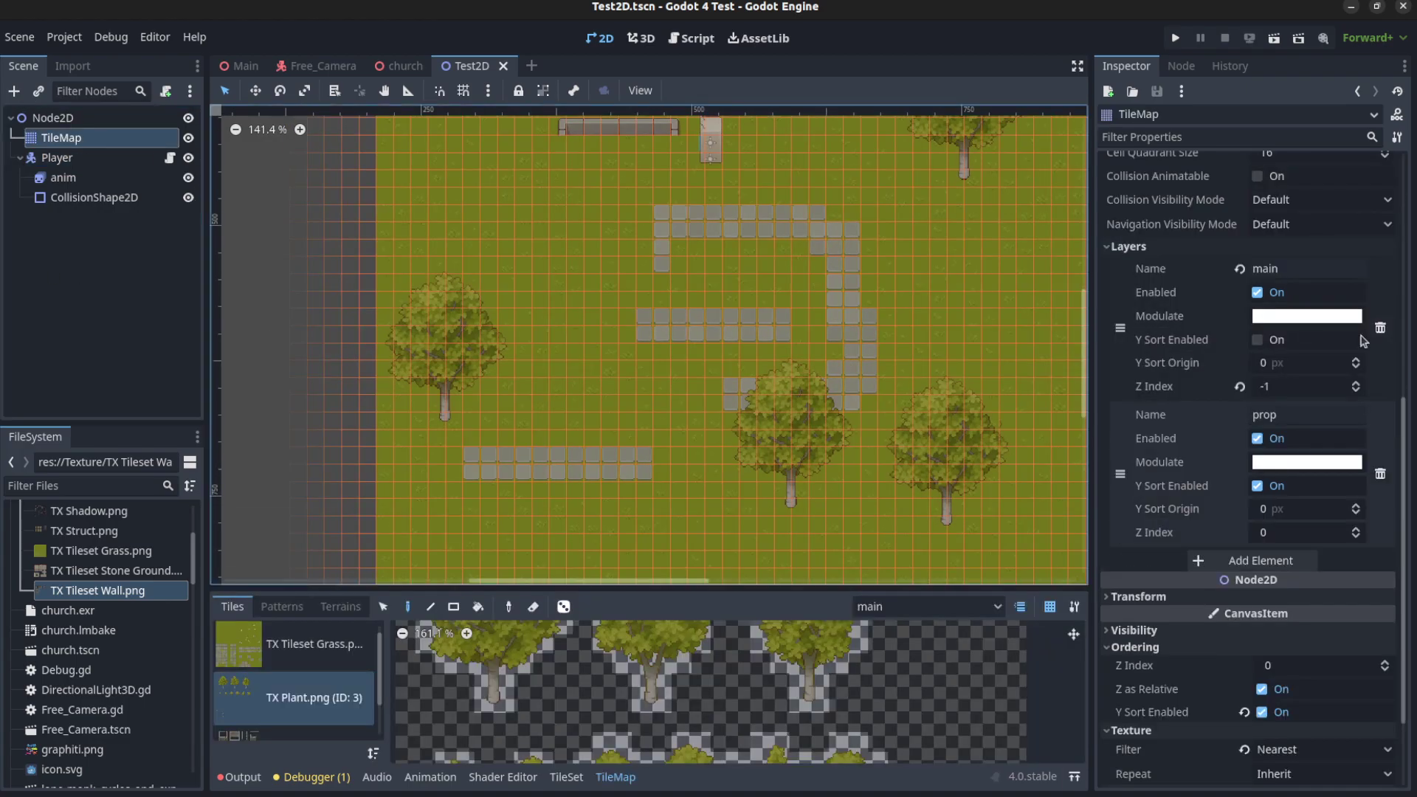
pyautogui.click(1177, 196)
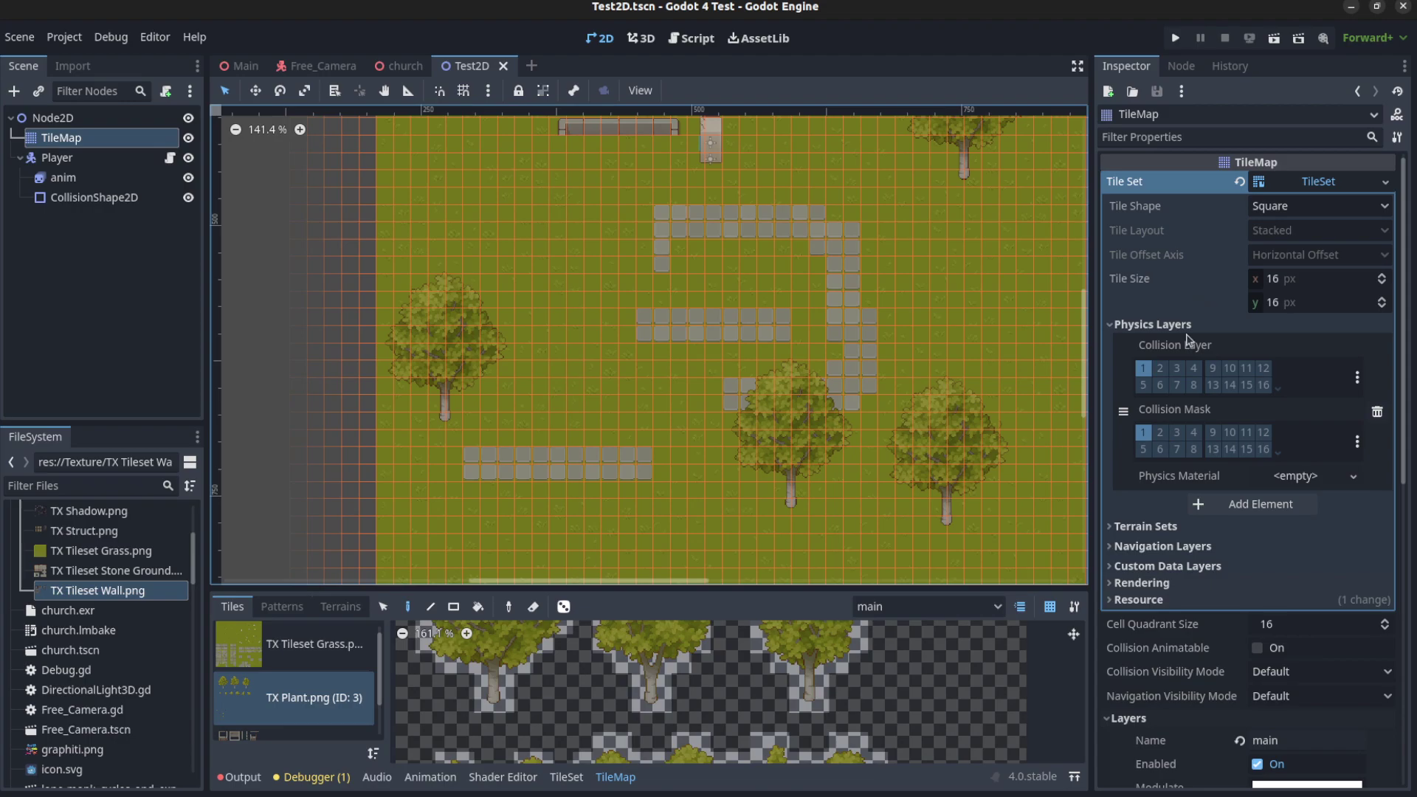
pyautogui.scroll(-5, 1155, 517)
pyautogui.scroll(4, 1148, 602)
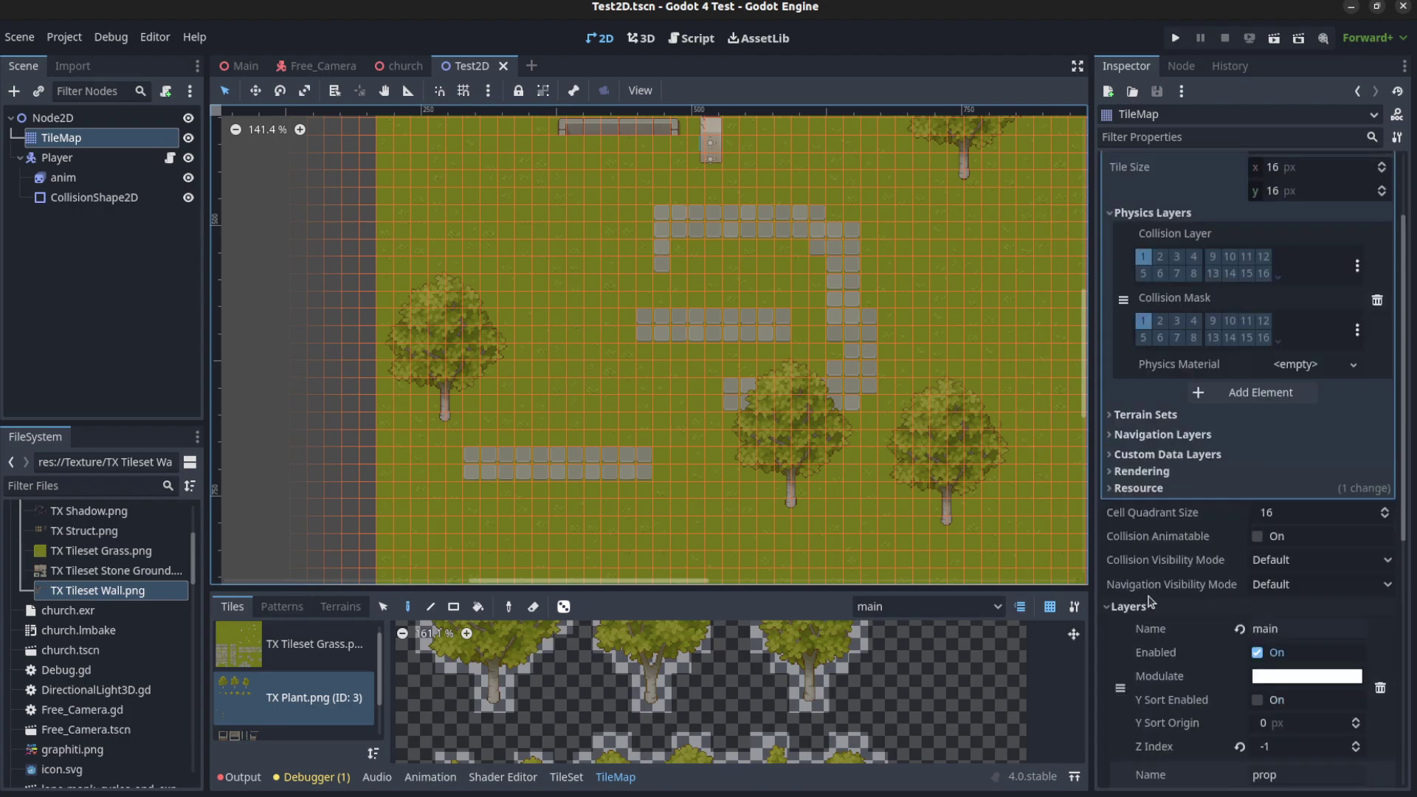
# Check the TileMap's Layers and Transform sections, leave both collapsed, and view the whole map
pyautogui.click(1123, 607)
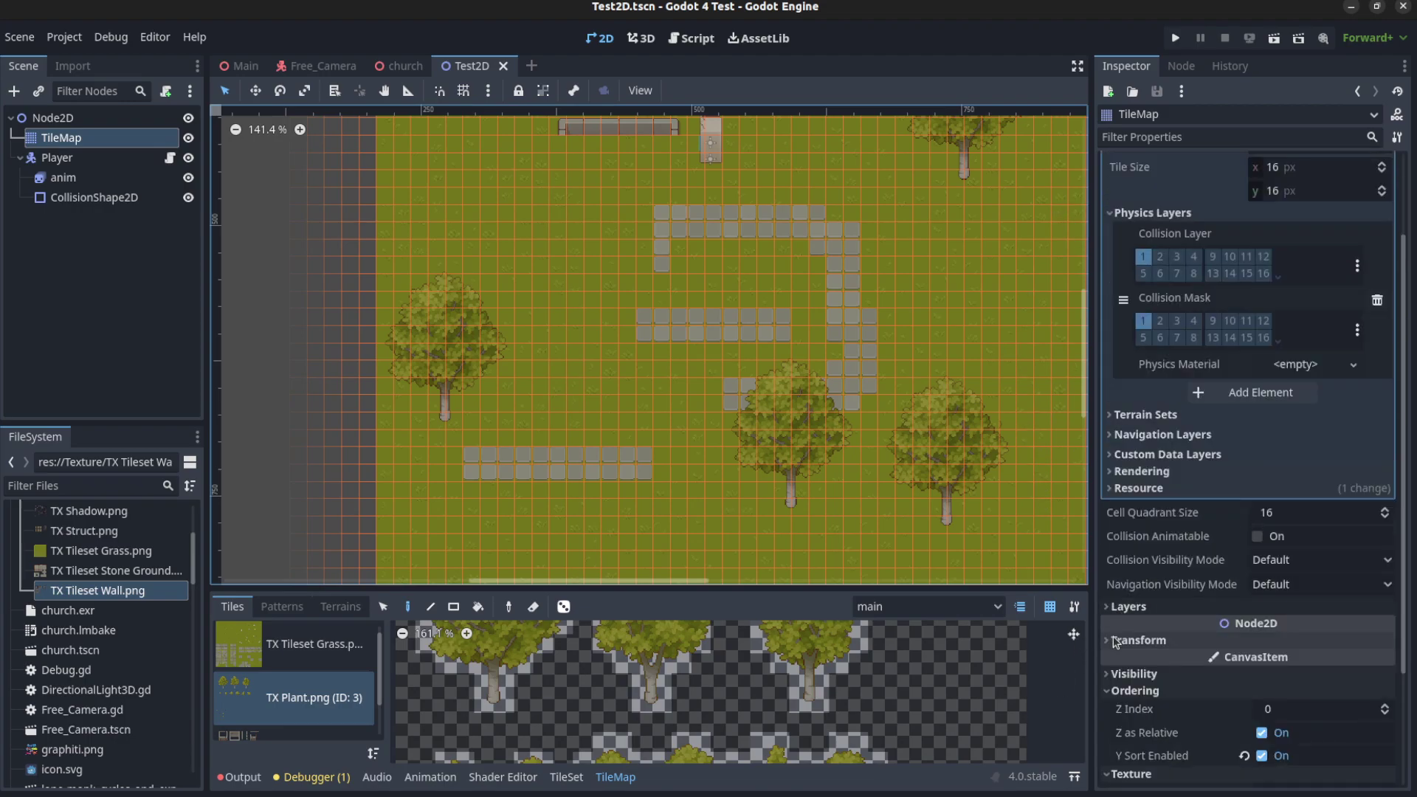
pyautogui.click(1118, 639)
pyautogui.click(1117, 640)
pyautogui.click(1124, 608)
pyautogui.click(1125, 608)
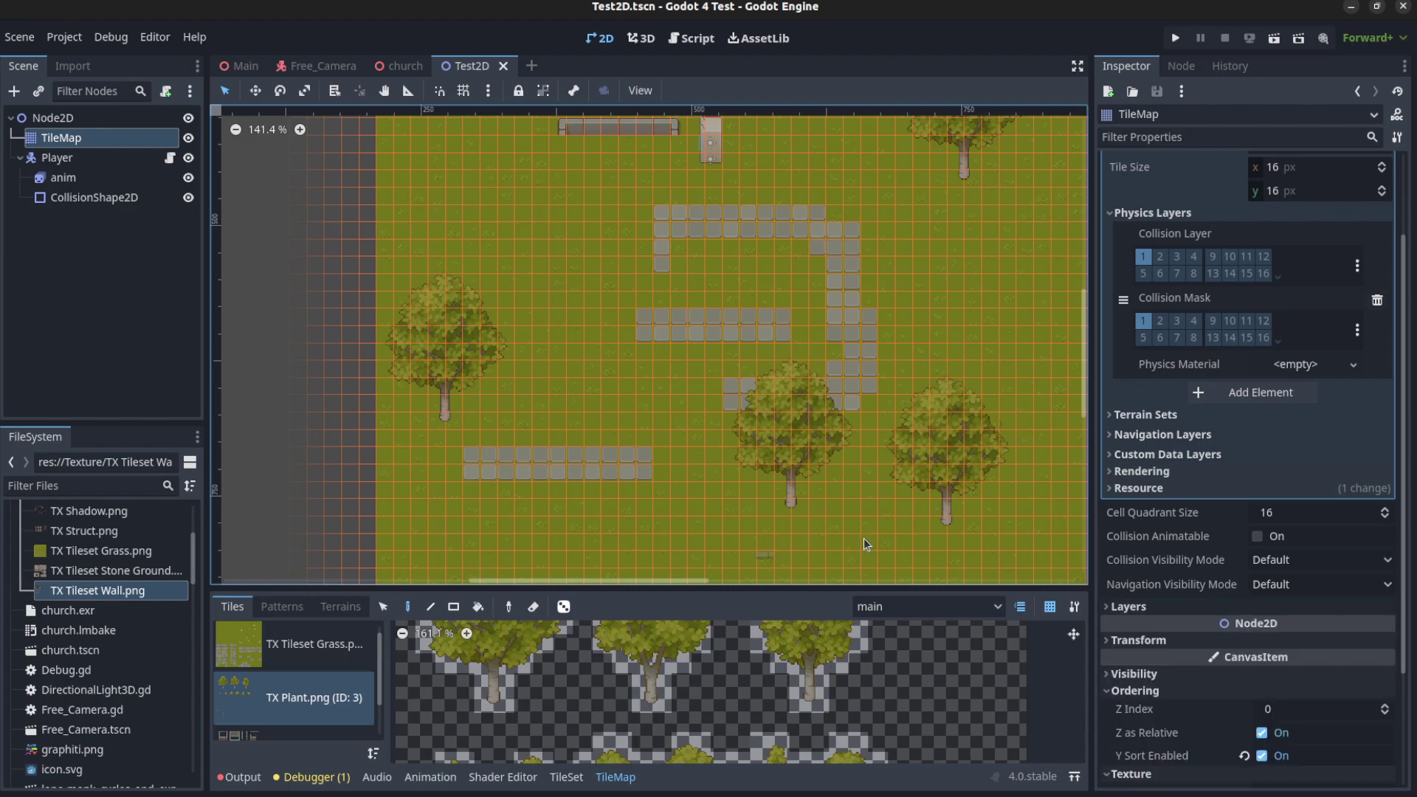
pyautogui.scroll(-2, 589, 425)
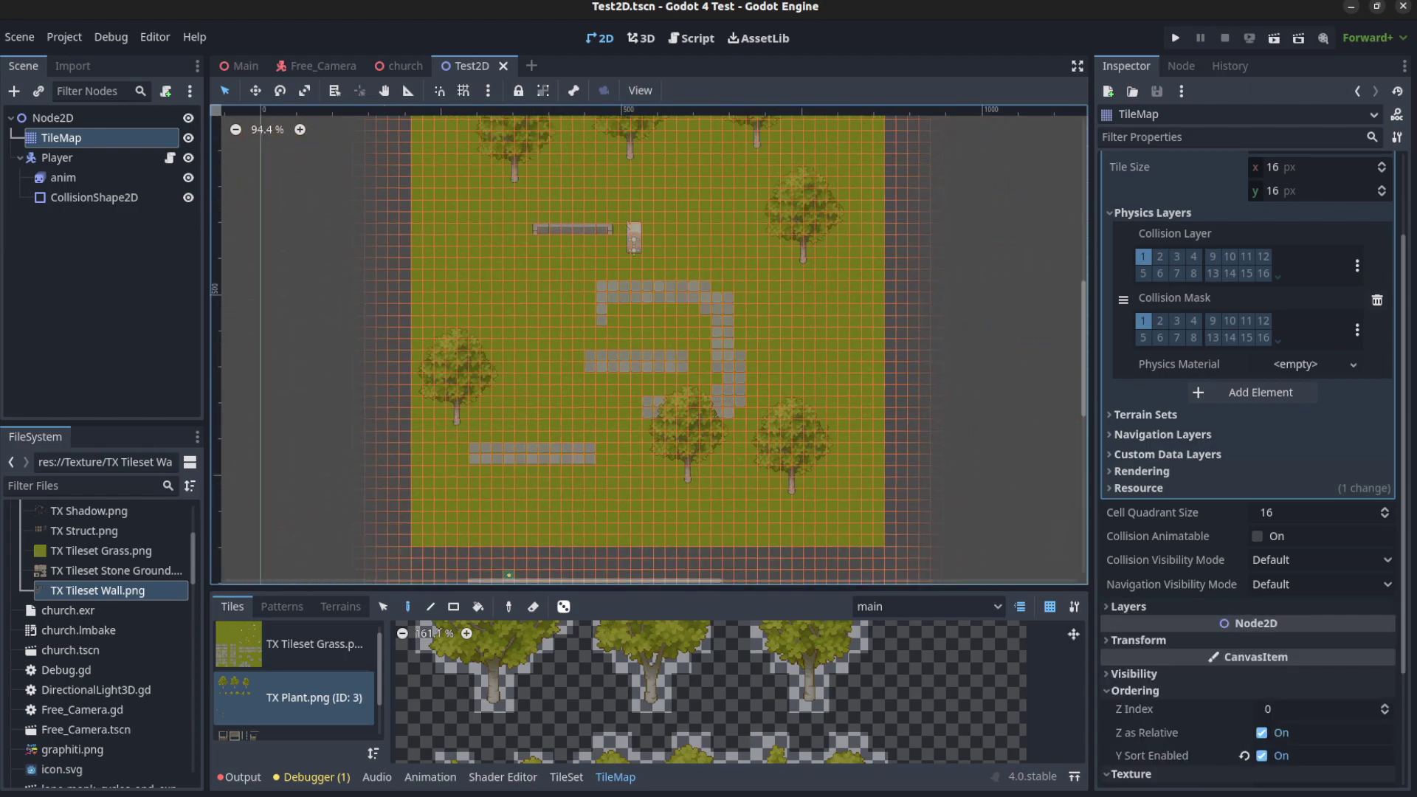